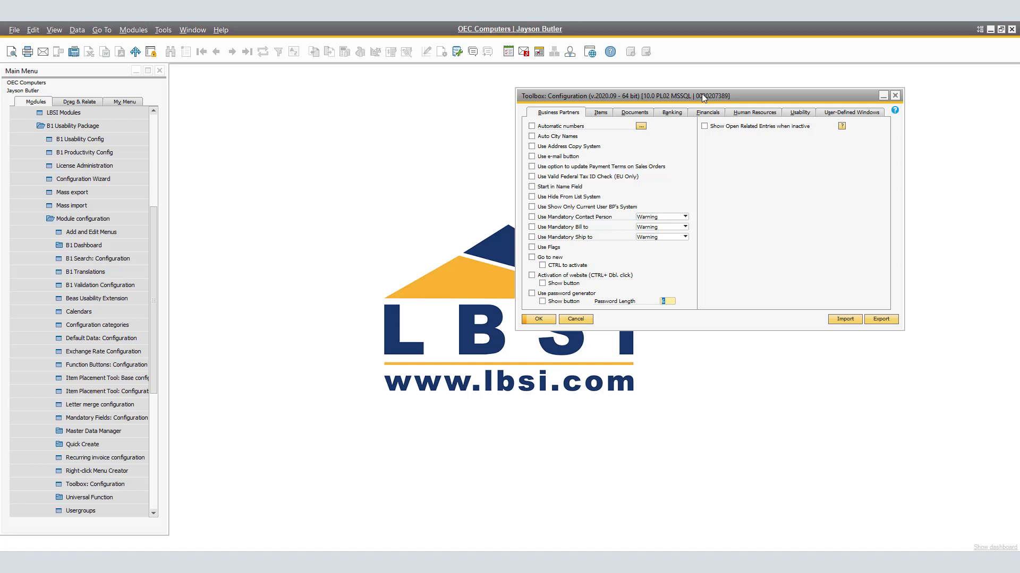
# - Enable Automatic numbers in the Business Partners toolbox configuration and confirm
pyautogui.click(544, 128)
pyautogui.click(539, 320)
# - Open Business Partner Master Data from the Business Partners module
pyautogui.click(153, 165)
pyautogui.click(75, 113)
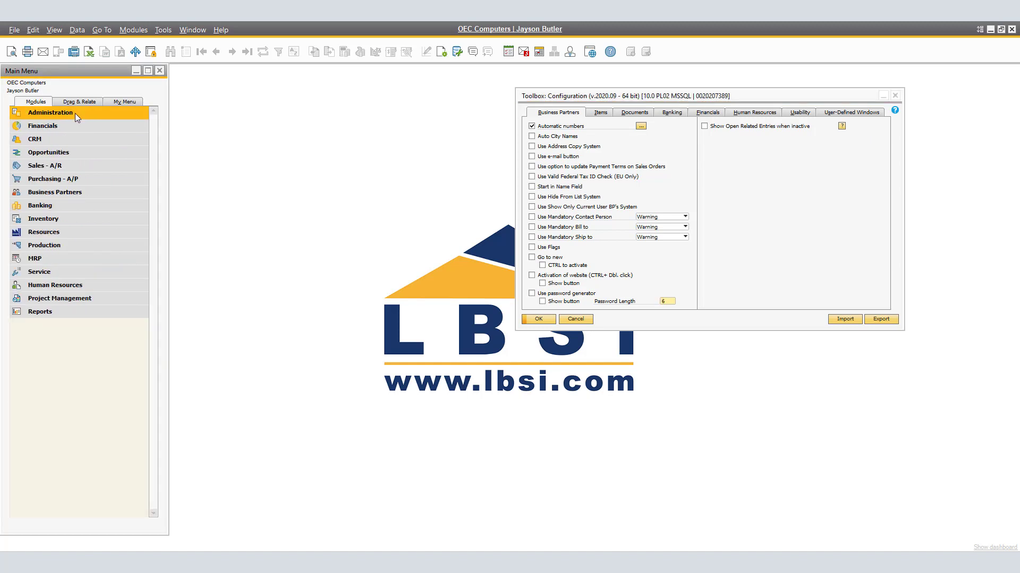
pyautogui.click(72, 191)
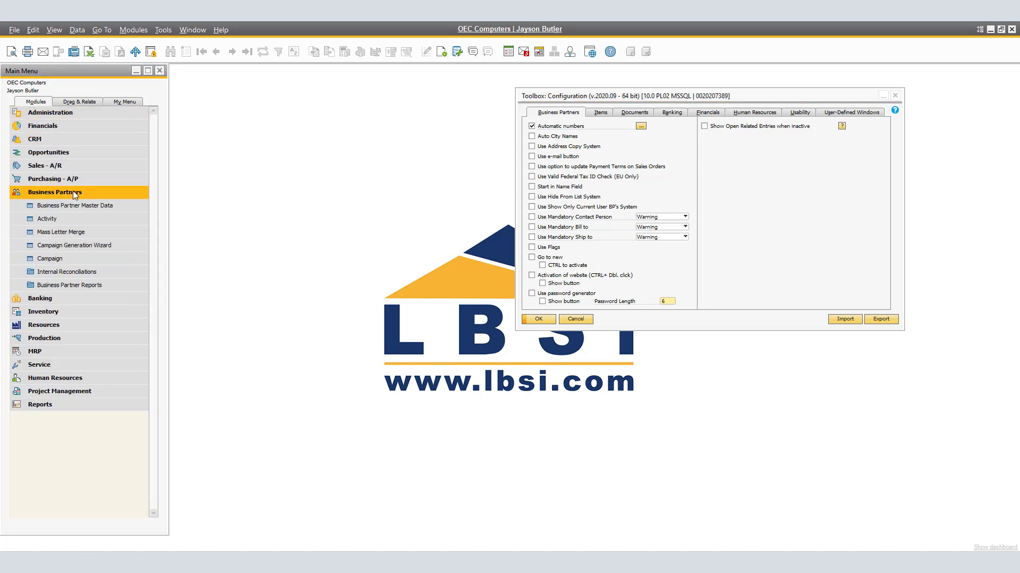
pyautogui.click(99, 207)
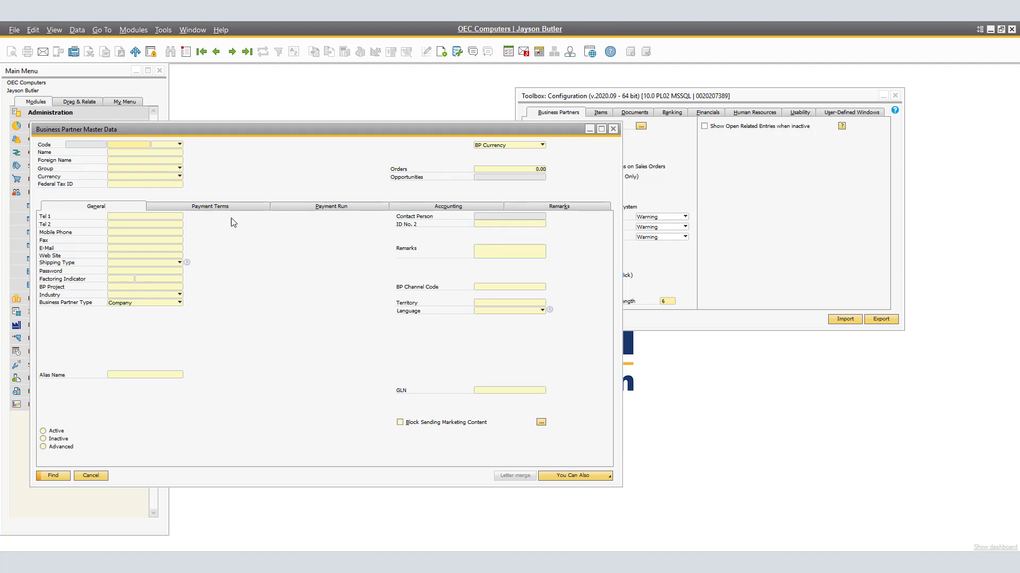
# - Add a Lead business partner with code 10000 and name TEST LEAD
pyautogui.click(175, 144)
pyautogui.click(173, 170)
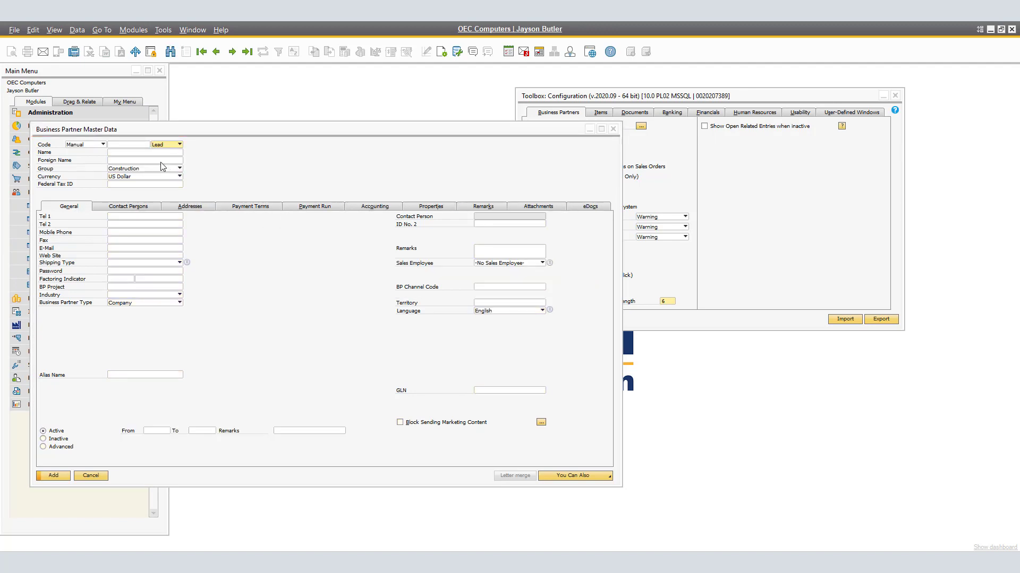
pyautogui.click(130, 146)
pyautogui.write('10000')
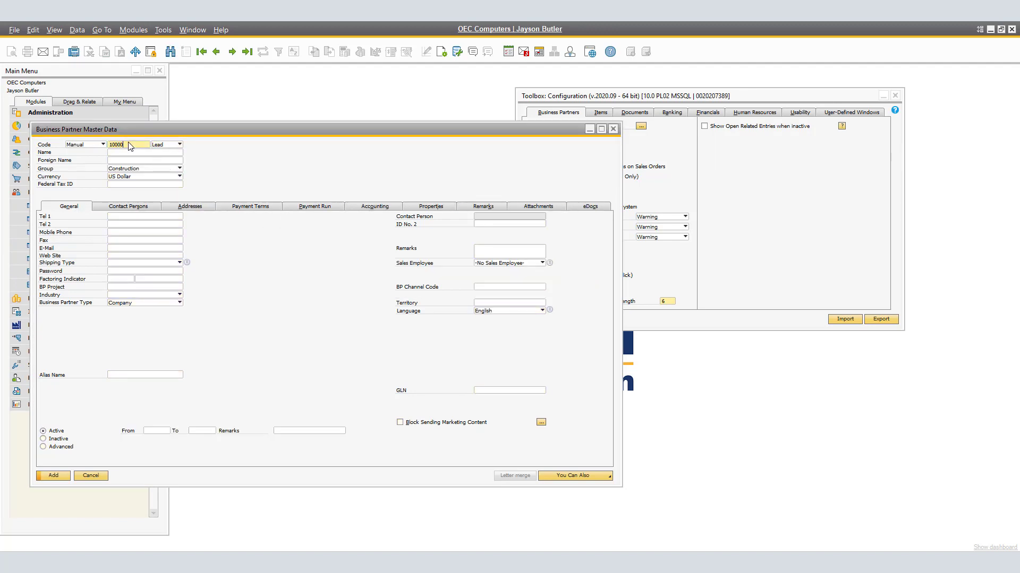
pyautogui.press('Tab')
pyautogui.press('Tab')
pyautogui.write('TEST LEAD')
pyautogui.click(60, 475)
# - Add a Customer business partner named TEST CUSTOMER using the automatic code
pyautogui.click(146, 152)
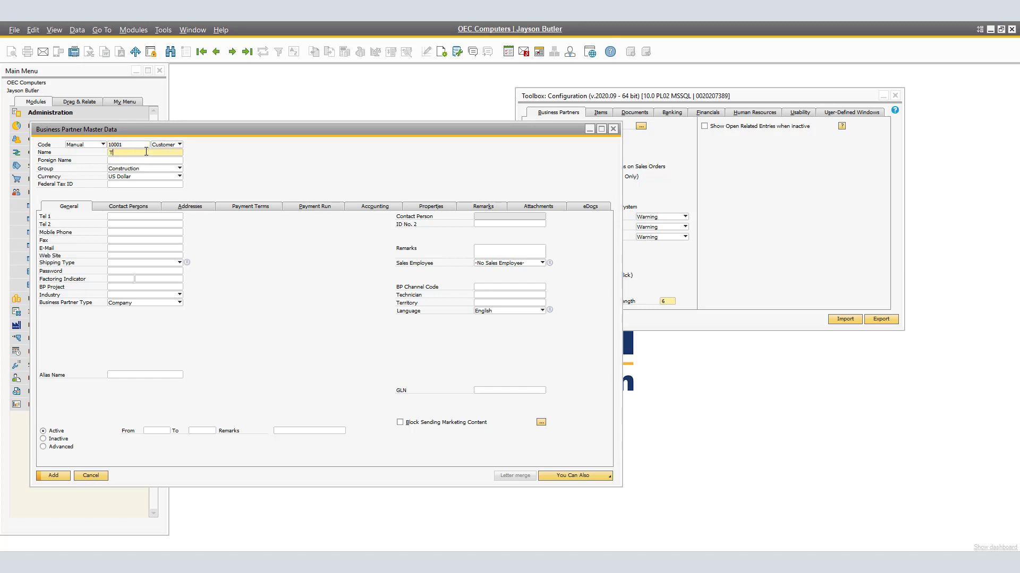
pyautogui.write('TEST CUSTOMER')
pyautogui.click(65, 476)
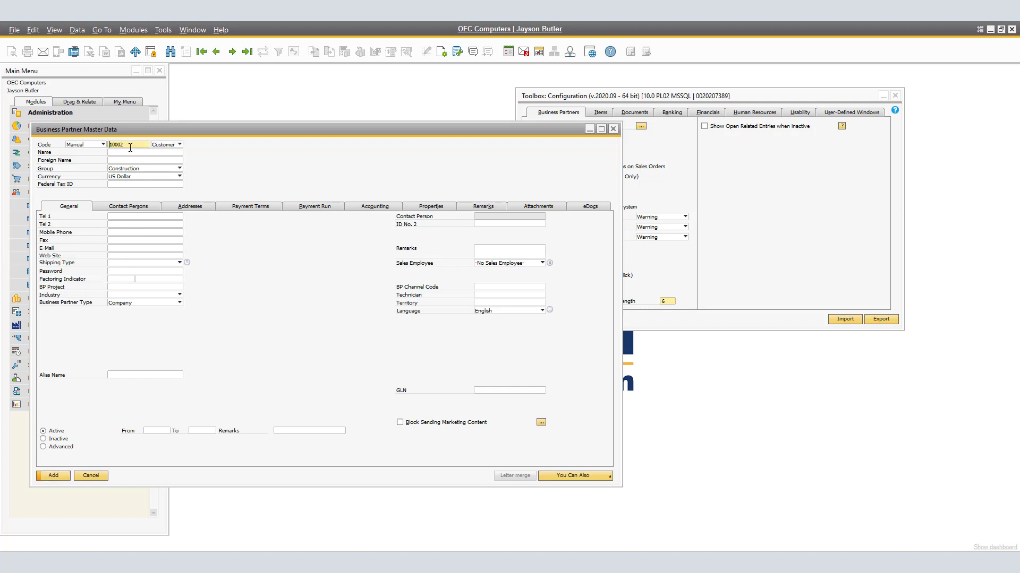
# - Add a Vendor business partner with code 100000 and name TEST VENDOR
pyautogui.click(180, 143)
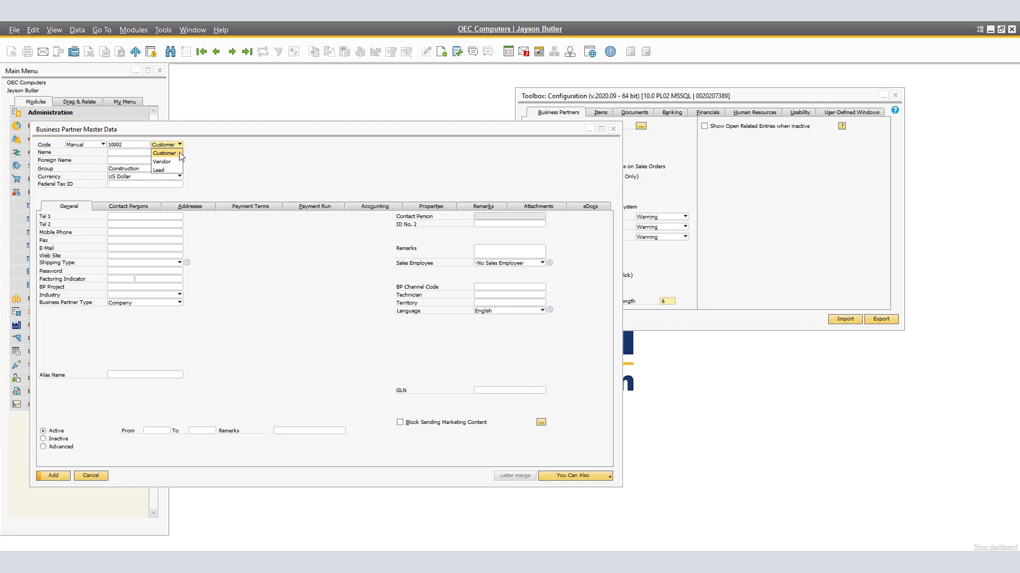
pyautogui.click(176, 166)
pyautogui.click(132, 144)
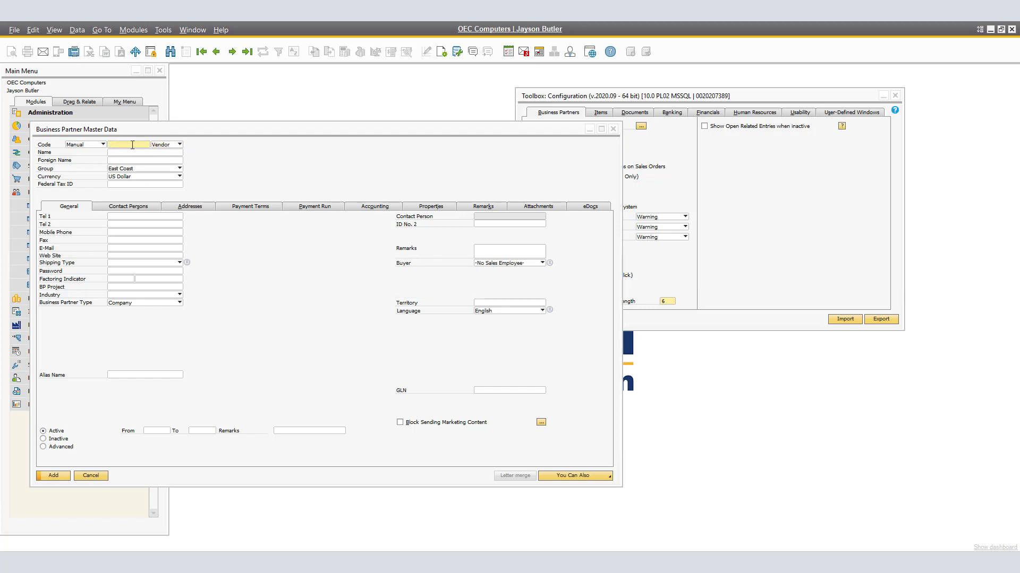
pyautogui.write('100000')
pyautogui.press('Tab')
pyautogui.press('Tab')
pyautogui.write('T')
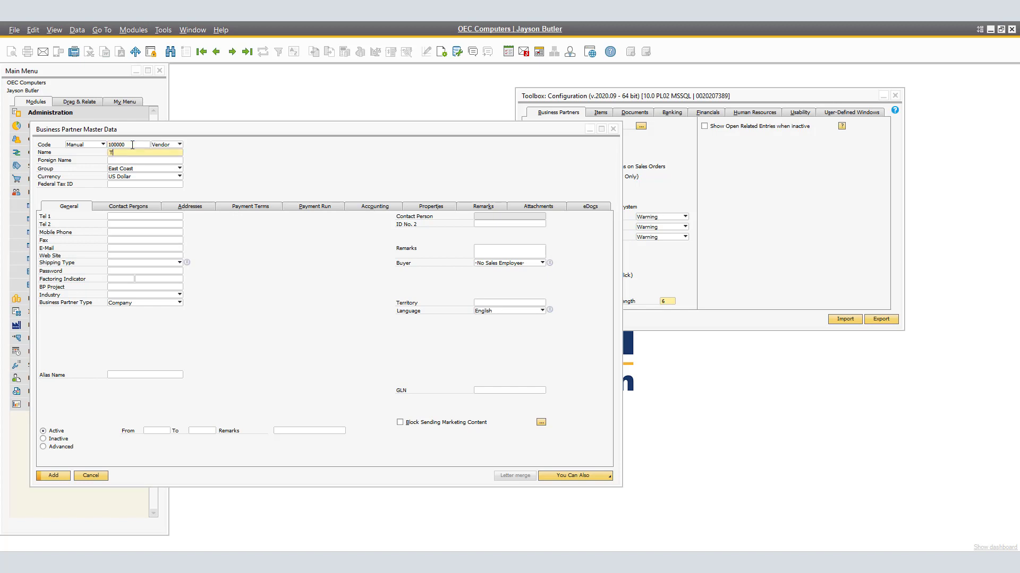
pyautogui.write('EST VENDOR')
pyautogui.click(53, 475)
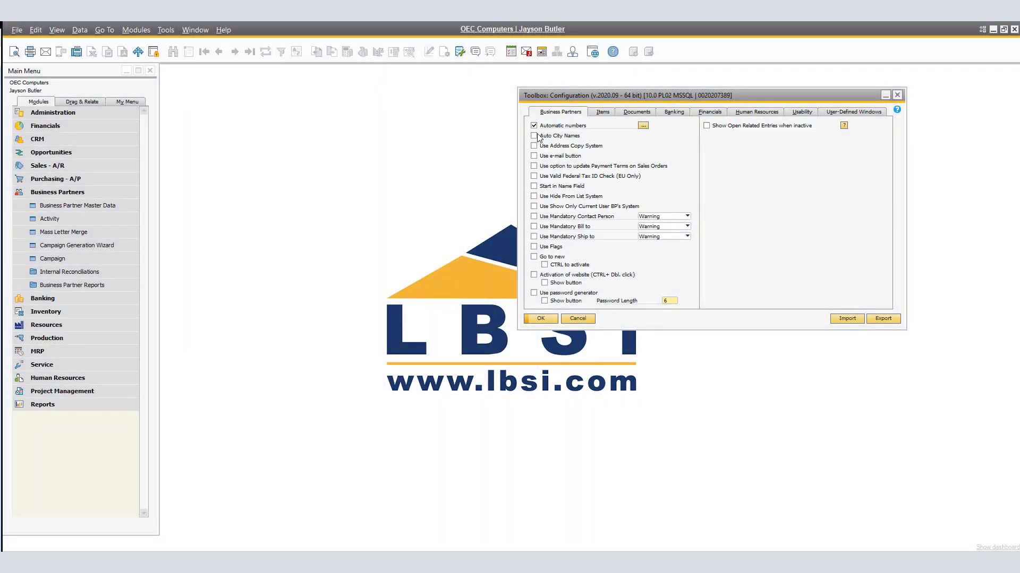
# - Enable Auto City Names in the Business Partners toolbox configuration and update it
pyautogui.click(534, 136)
pyautogui.click(540, 319)
# - Open Business Partner Master Data and browse to the customer Maxi-Teq
pyautogui.click(95, 205)
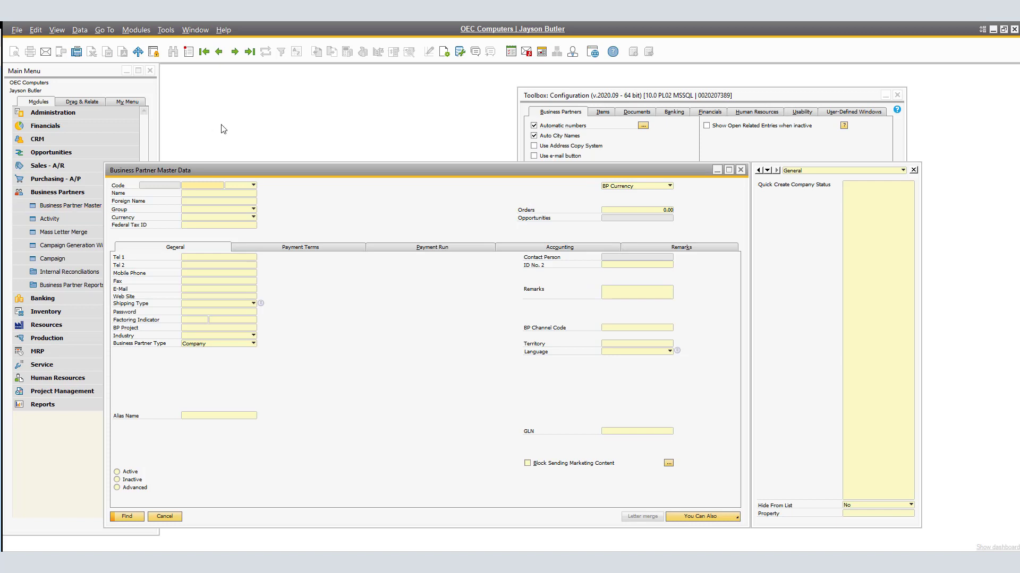
pyautogui.click(234, 51)
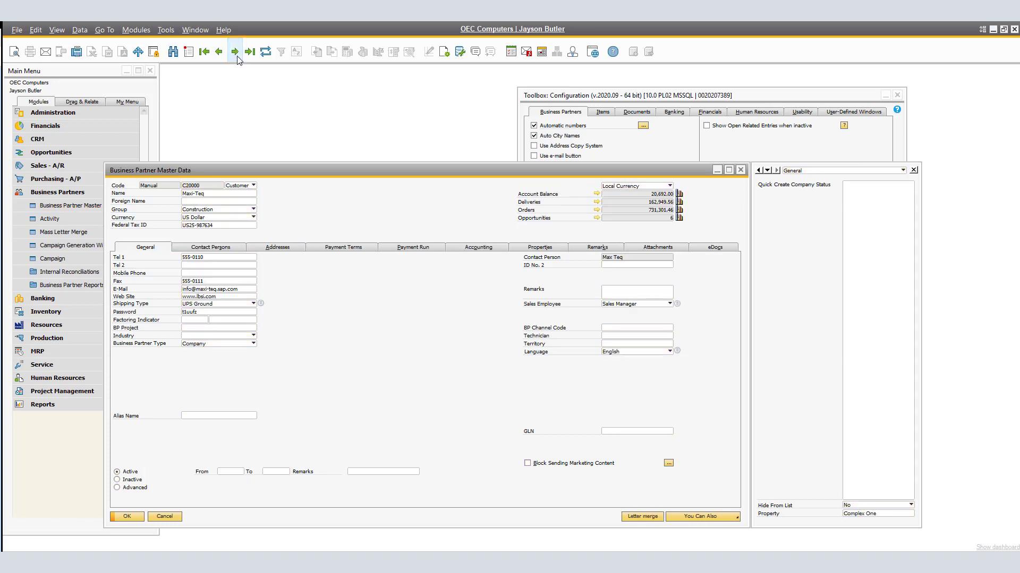
# - Define a new ship-to address with ID Test 1 and zip code 18067 for Maxi-Teq
pyautogui.click(282, 249)
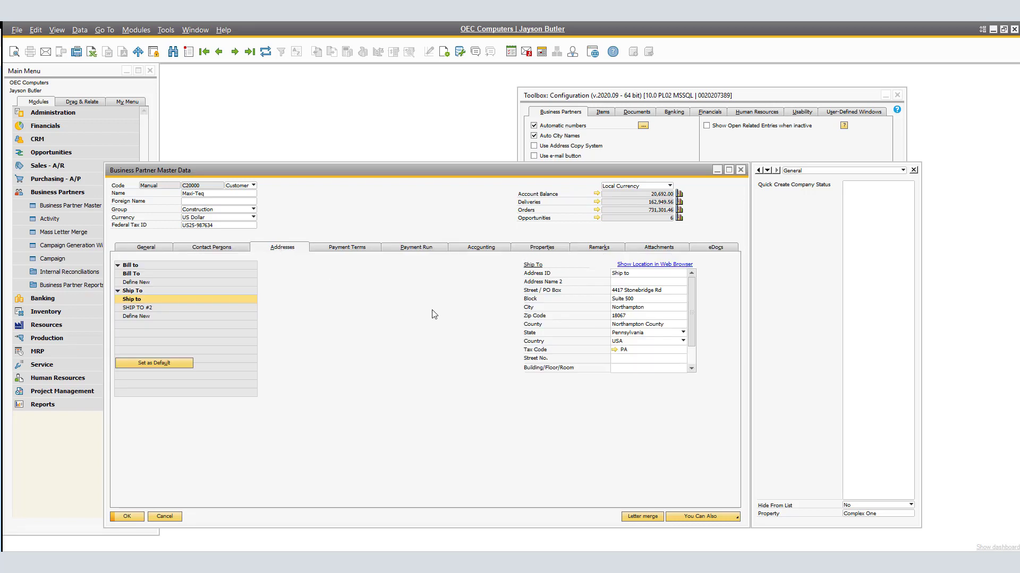
pyautogui.click(630, 316)
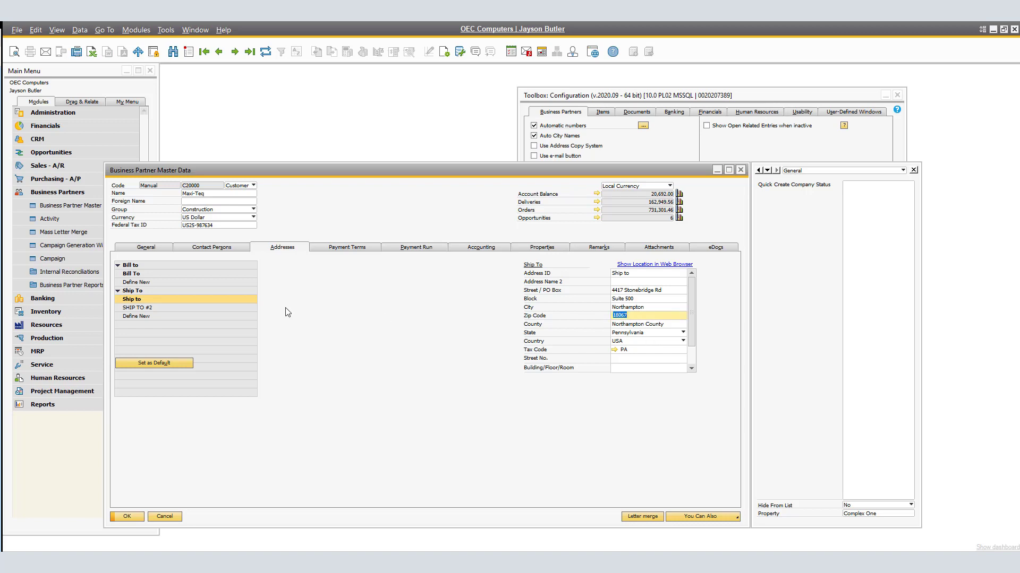
pyautogui.click(135, 315)
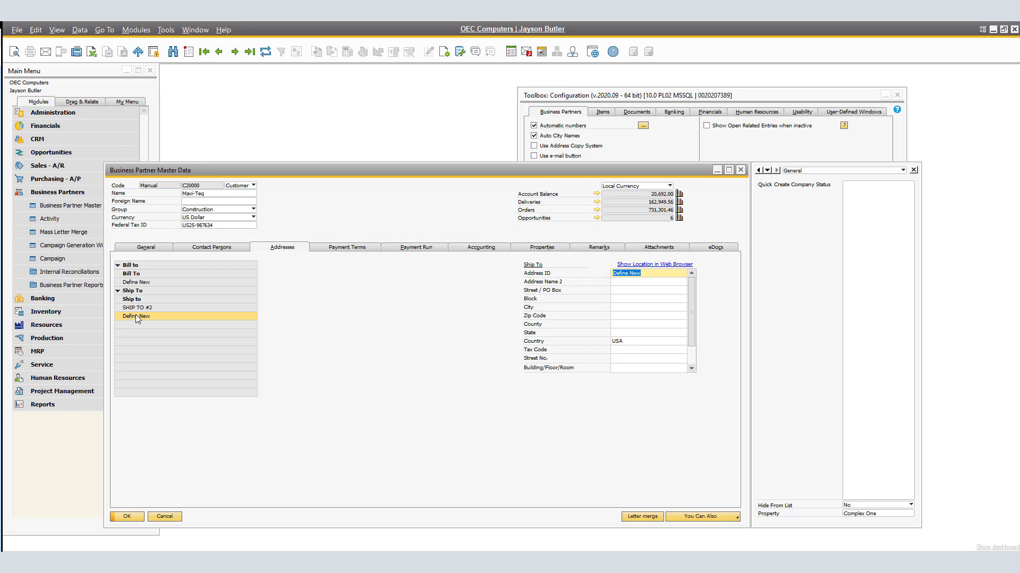
pyautogui.write('Test')
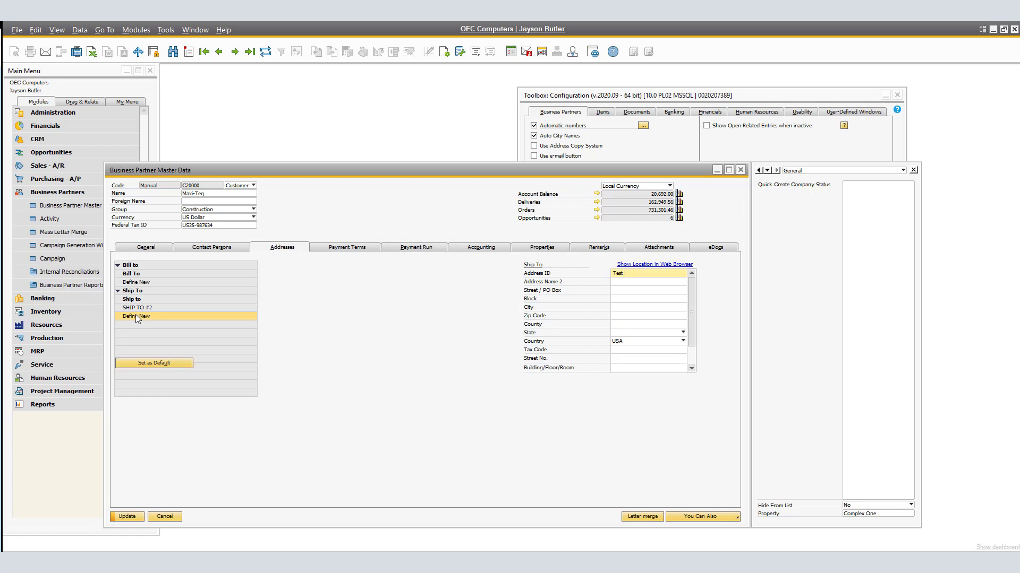
pyautogui.write(' 1')
pyautogui.click(627, 316)
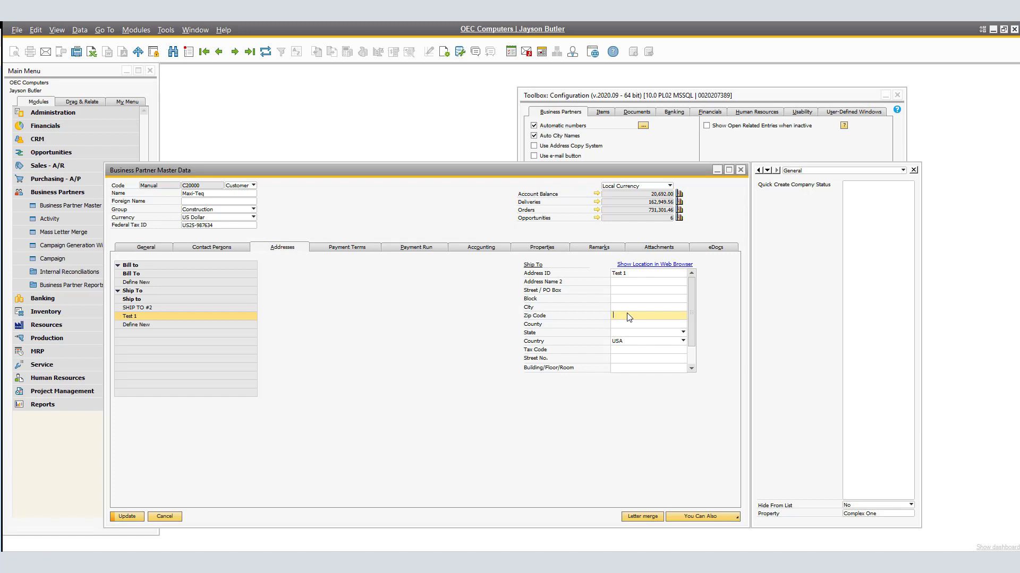
pyautogui.write('18067')
pyautogui.press('Tab')
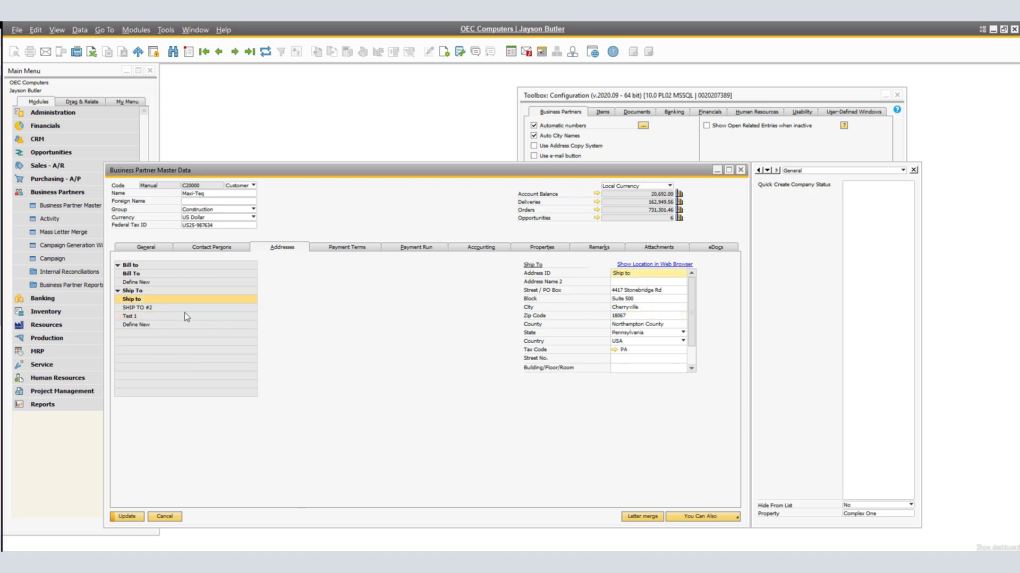
# - Re-enter zip code 18067 on the Test 1 ship-to address
pyautogui.click(134, 309)
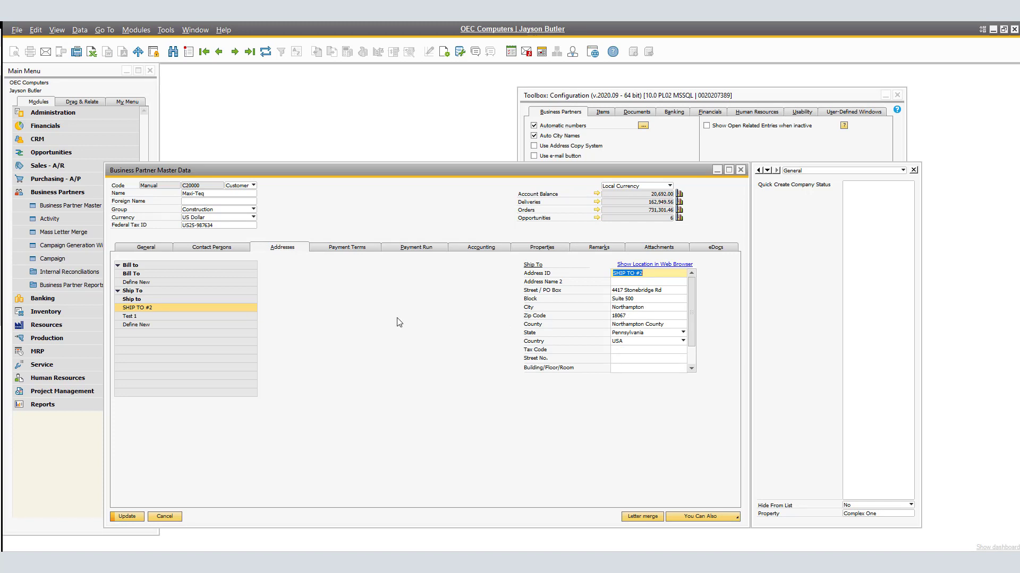
pyautogui.click(141, 317)
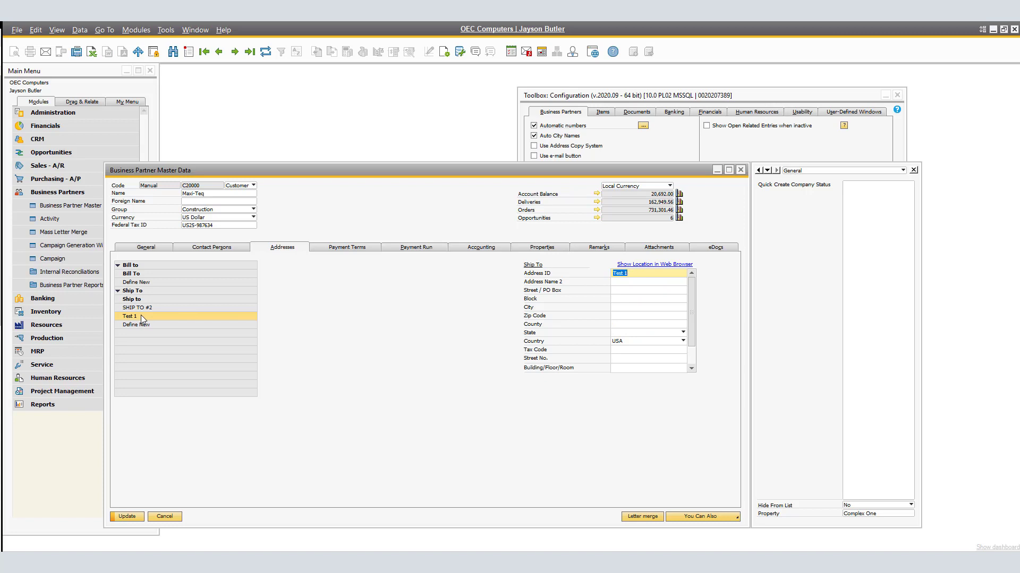
pyautogui.click(618, 316)
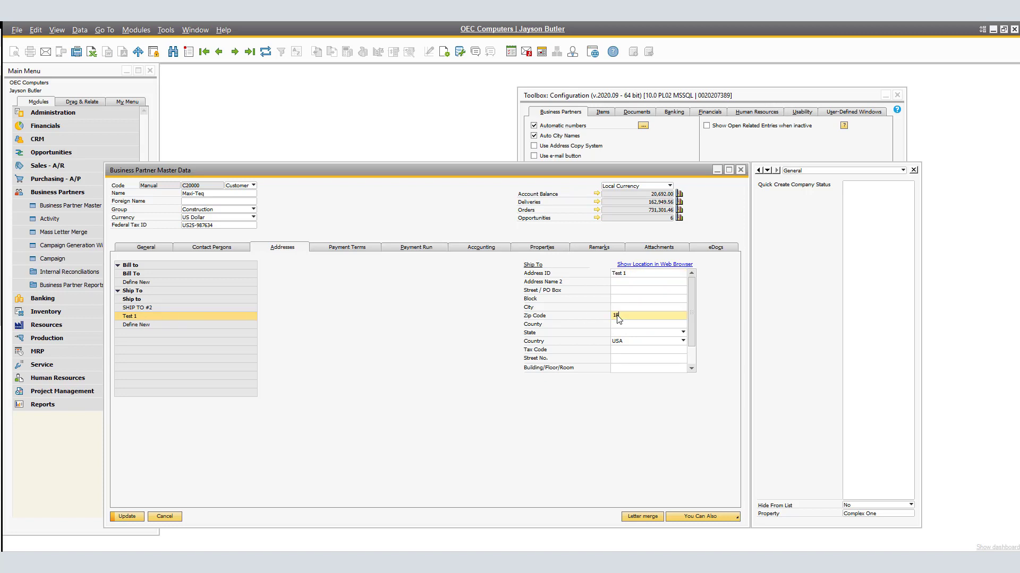
pyautogui.write('19067')
pyautogui.press('Tab')
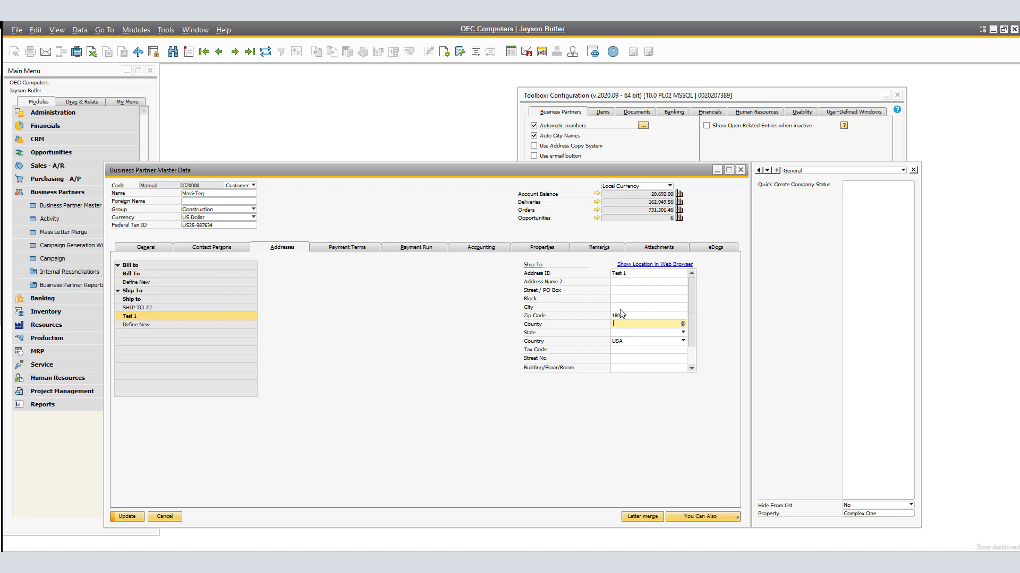
# - Choose Cherryville from the city lookup for the Test 1 address
pyautogui.click(620, 308)
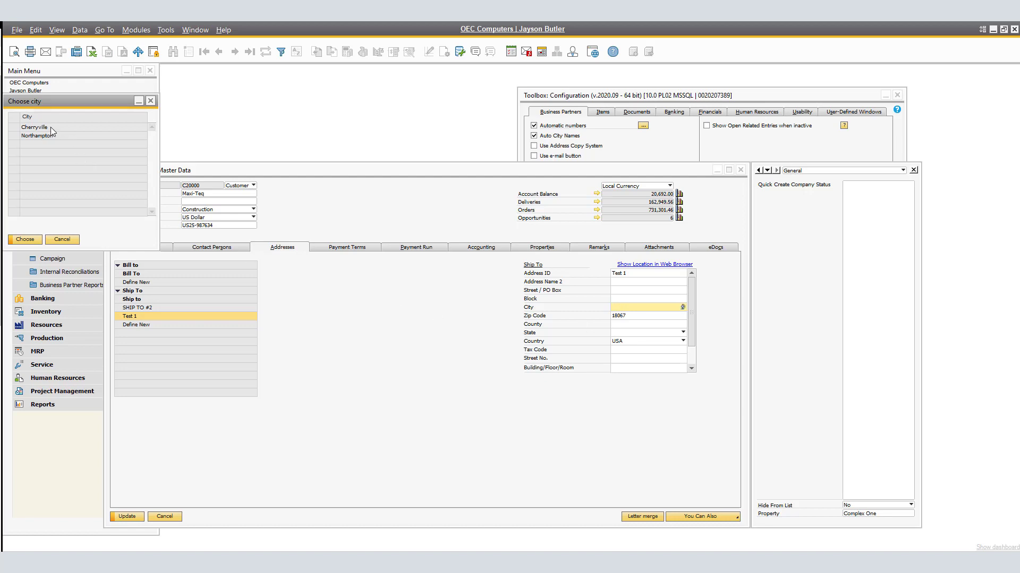
pyautogui.click(50, 127)
pyautogui.click(50, 136)
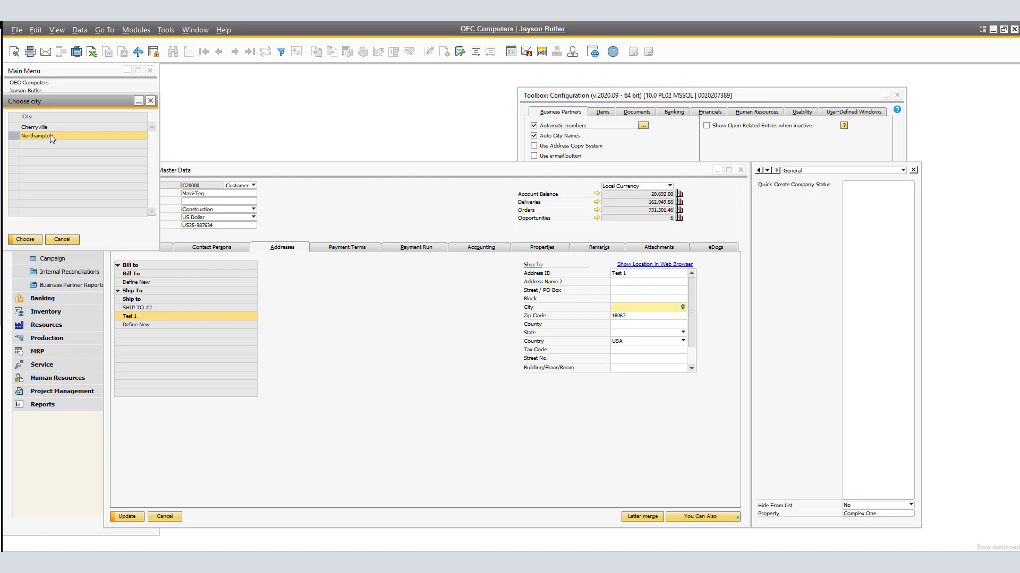
pyautogui.click(50, 128)
pyautogui.click(25, 240)
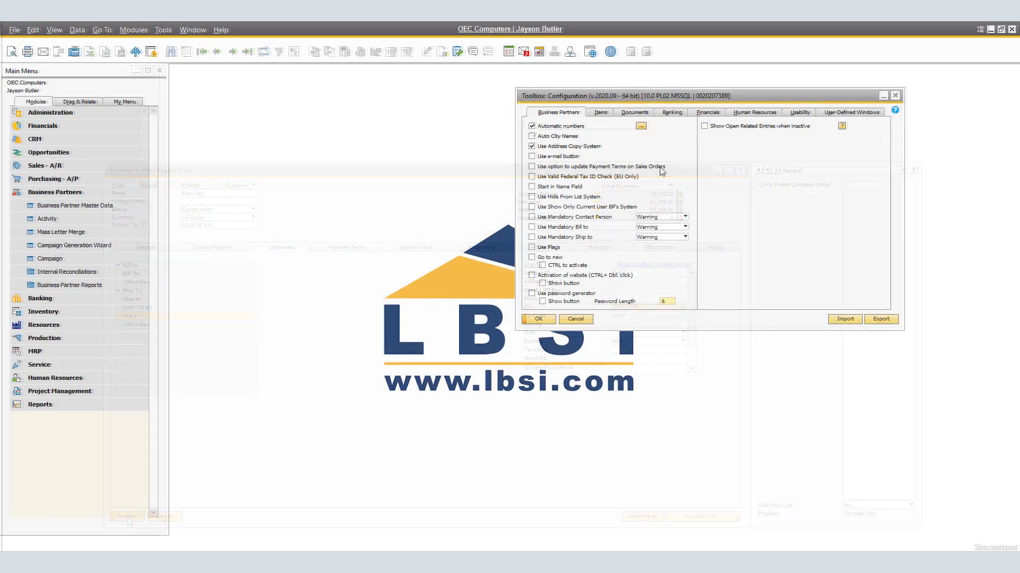
# - Enable Use e-mail button in the Business Partners toolbox configuration and confirm
pyautogui.click(532, 156)
pyautogui.click(538, 319)
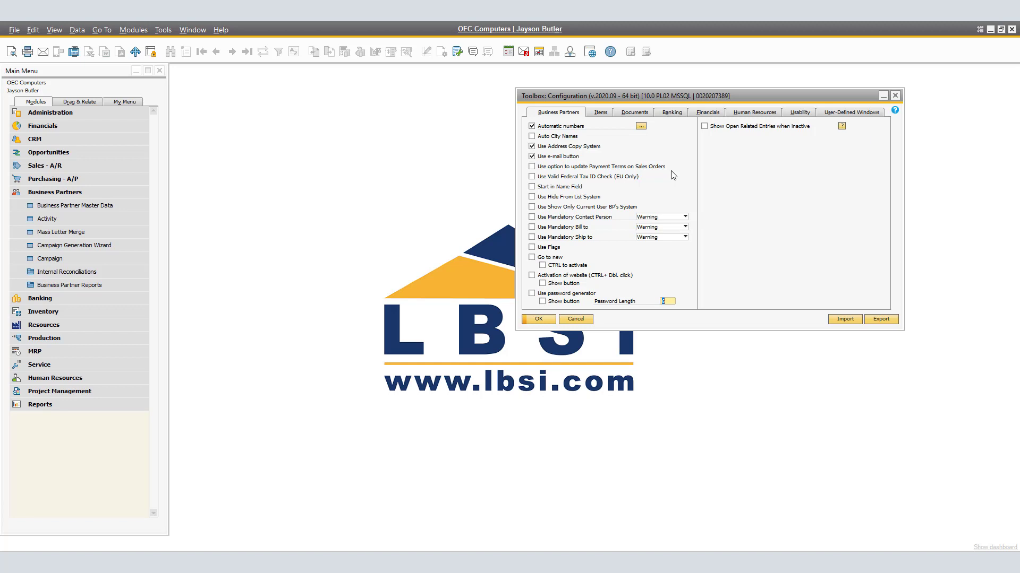
# - Open Maxi-Teq's master data, launch a new e-mail from its e-mail field, and discard the draft
pyautogui.click(109, 205)
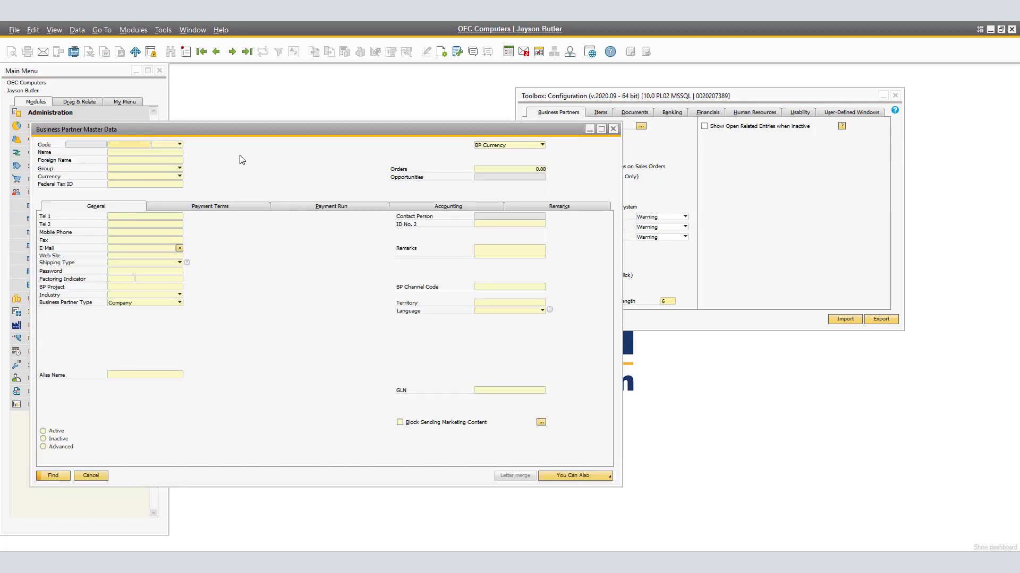
pyautogui.click(232, 51)
pyautogui.click(180, 249)
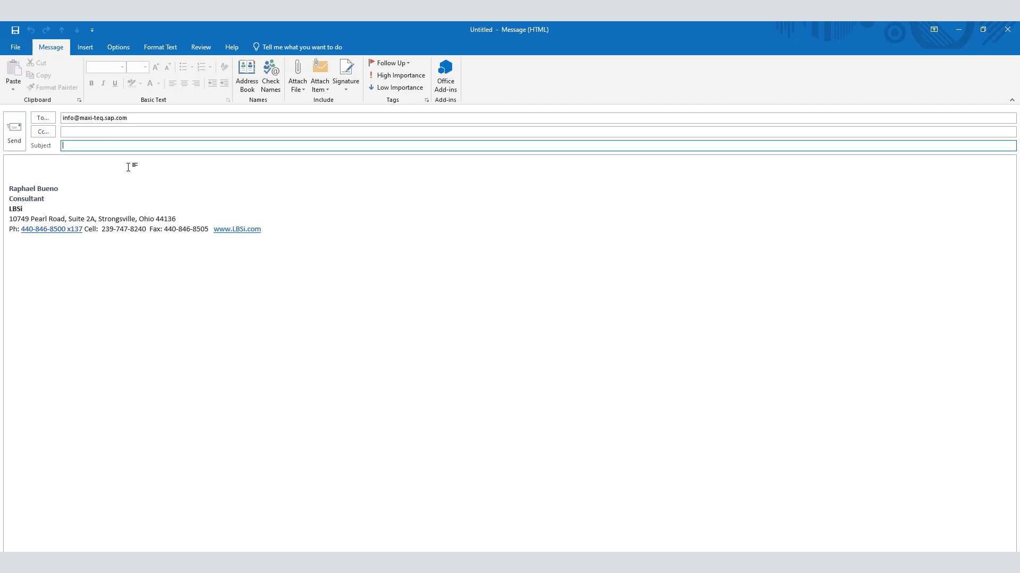
pyautogui.click(1007, 29)
pyautogui.click(514, 333)
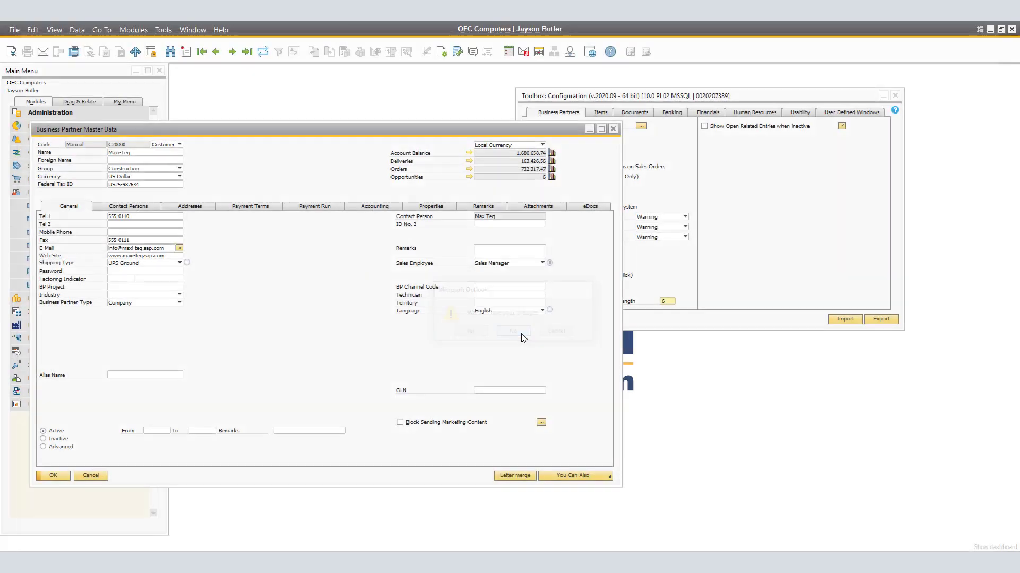
# - Open the Contact Persons tab and activate the contact's e-mail address
pyautogui.click(156, 209)
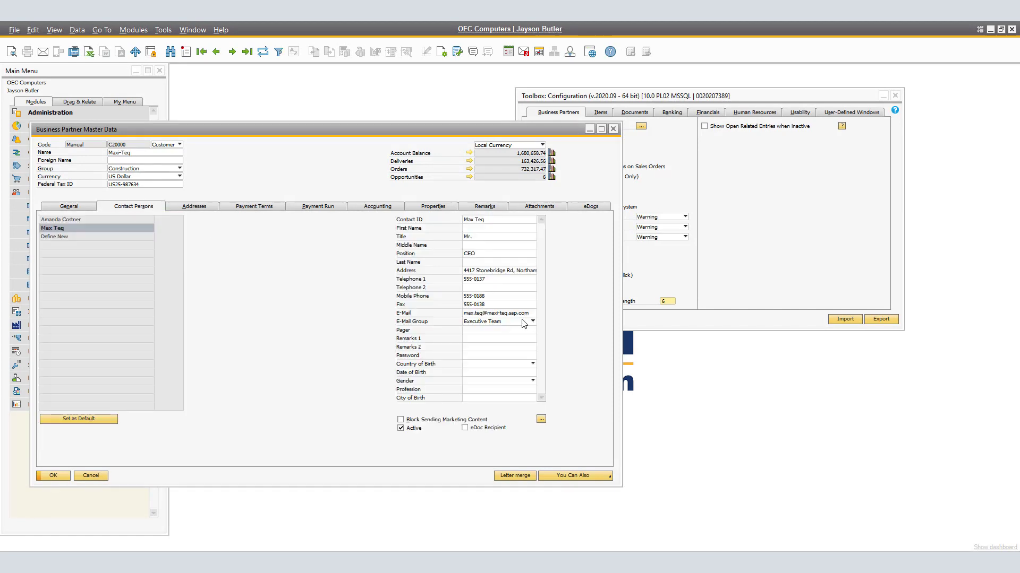
pyautogui.click(502, 313)
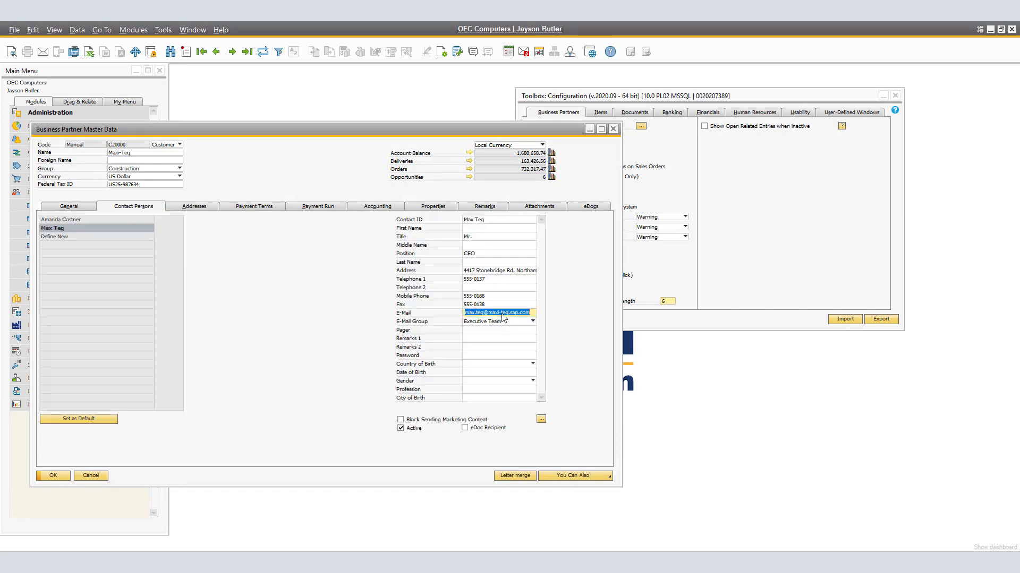
pyautogui.doubleClick(502, 313)
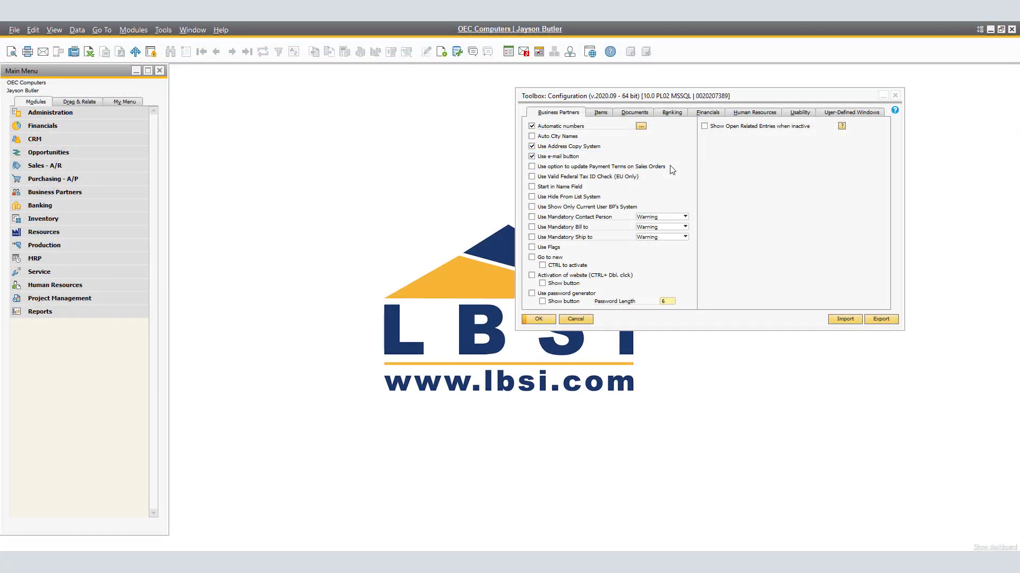
# - Enable the option to update Payment Terms on Sales Orders in the toolbox configuration
pyautogui.click(532, 168)
pyautogui.click(532, 167)
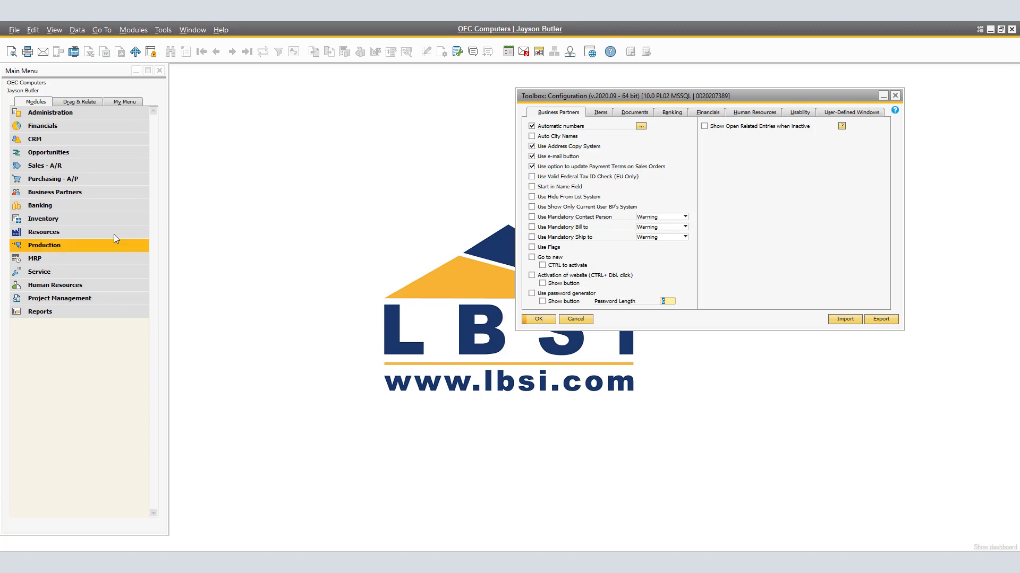
# - Open the most recent sales order and view its Accounting details, including payment terms
pyautogui.click(66, 167)
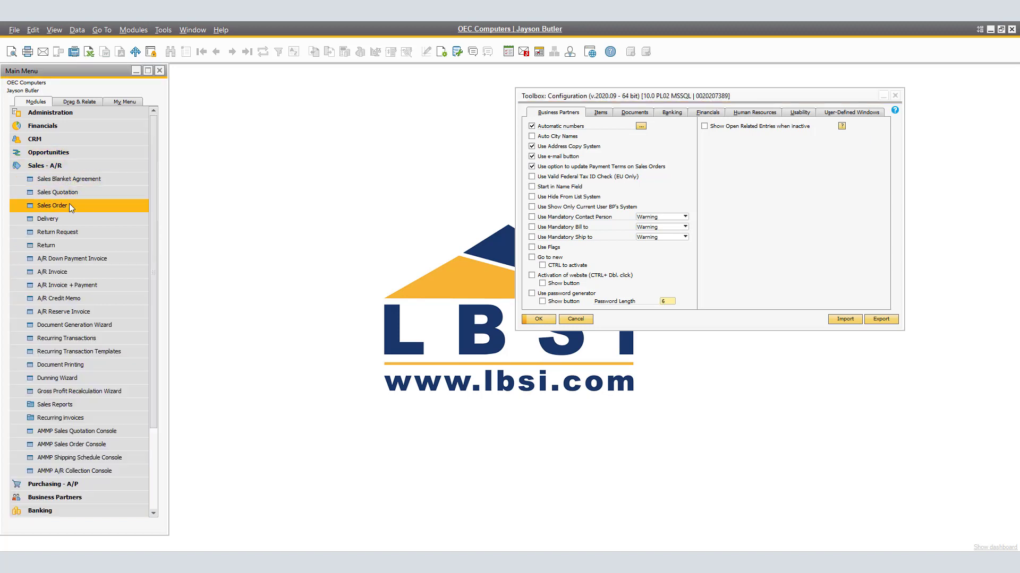
pyautogui.click(52, 205)
pyautogui.click(247, 52)
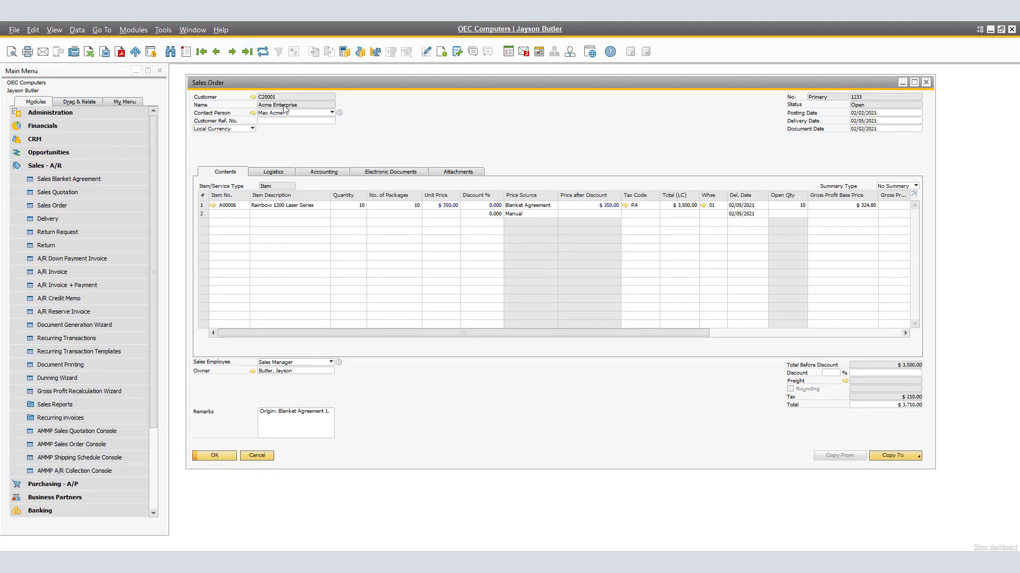
pyautogui.click(321, 173)
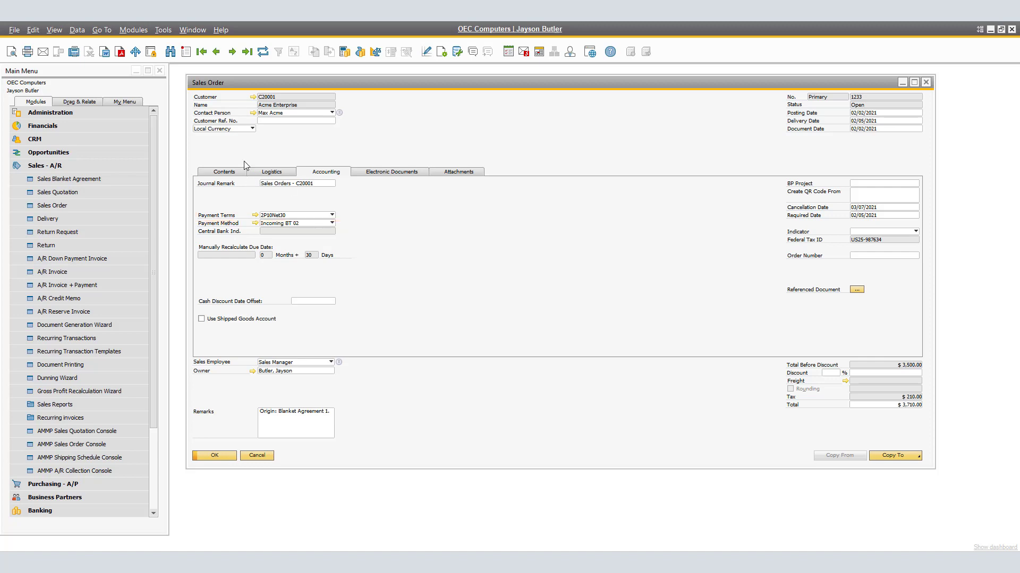
# - Open the order customer's master data, change its Payment Terms to Net30, update, and apply the change to its open sales orders
pyautogui.click(254, 97)
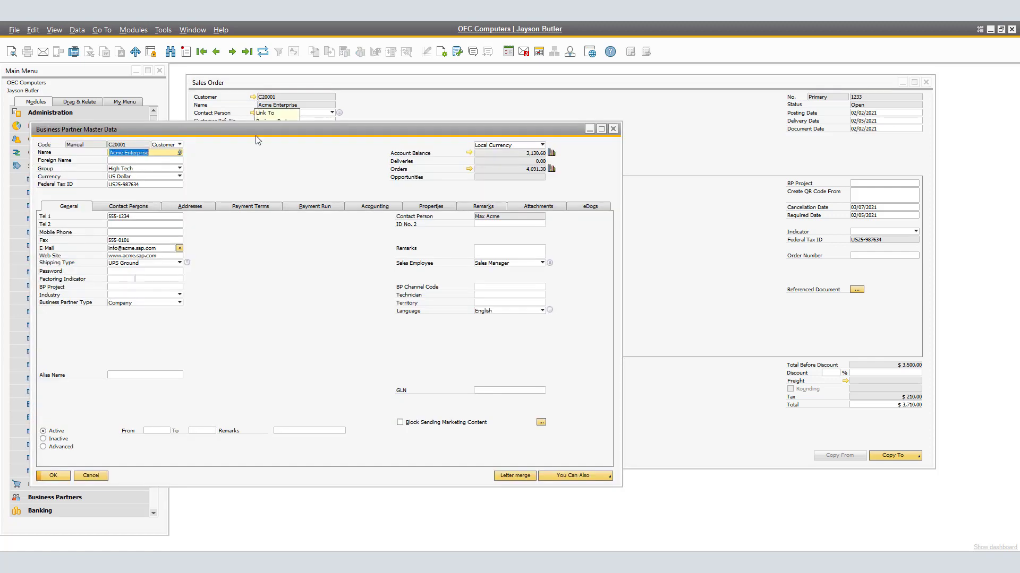
pyautogui.click(247, 207)
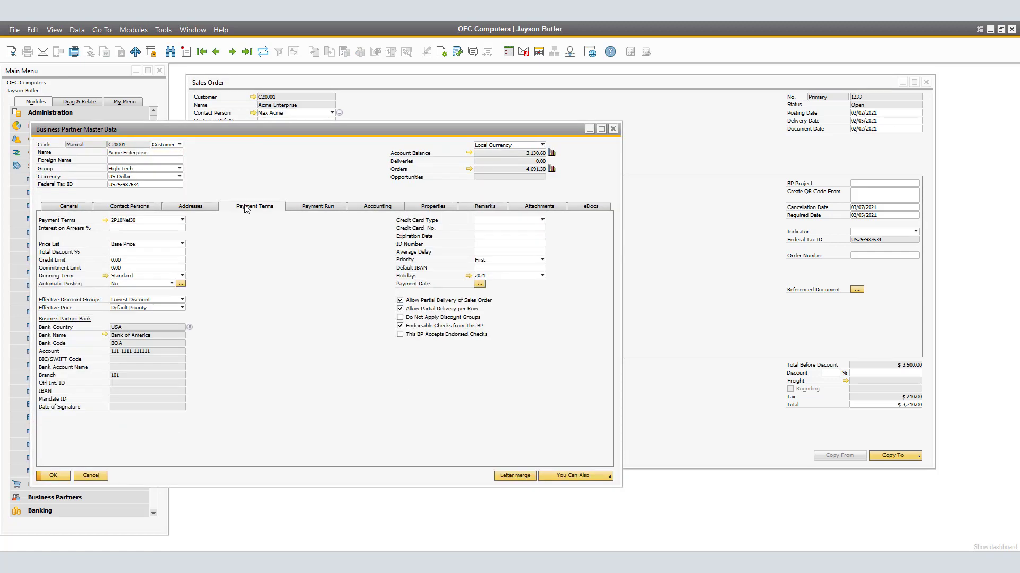
pyautogui.click(182, 220)
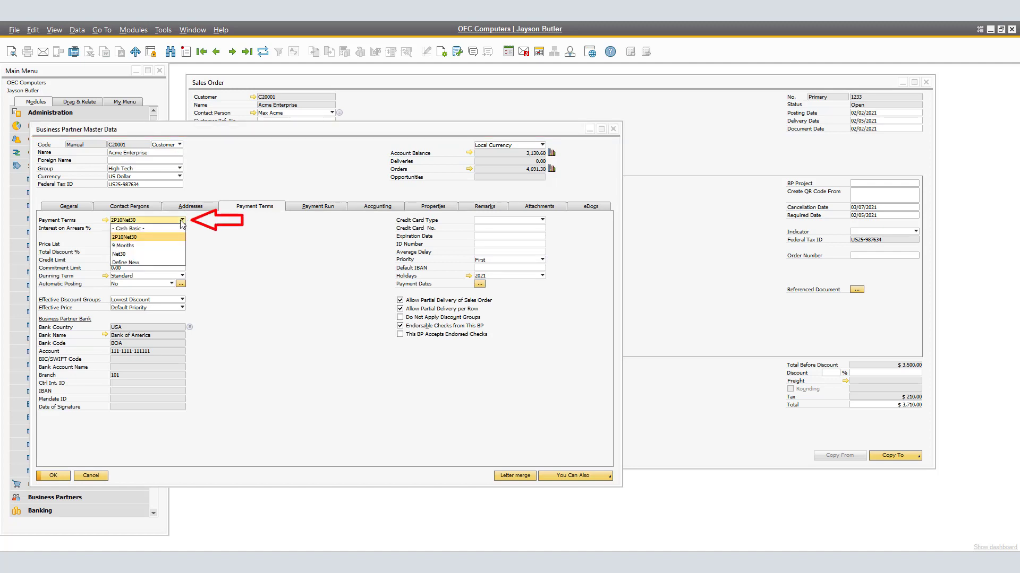
pyautogui.click(170, 254)
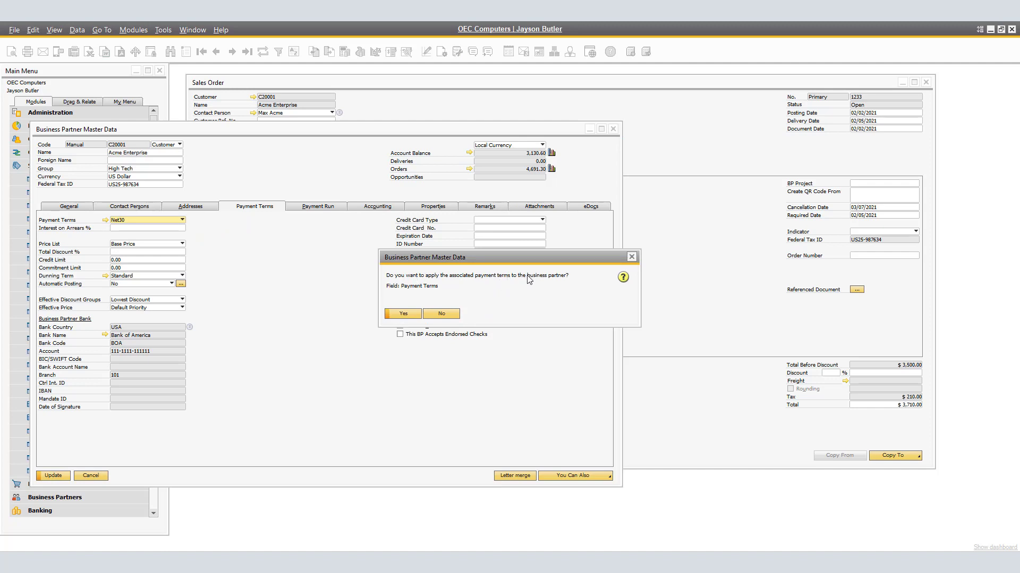
pyautogui.click(406, 314)
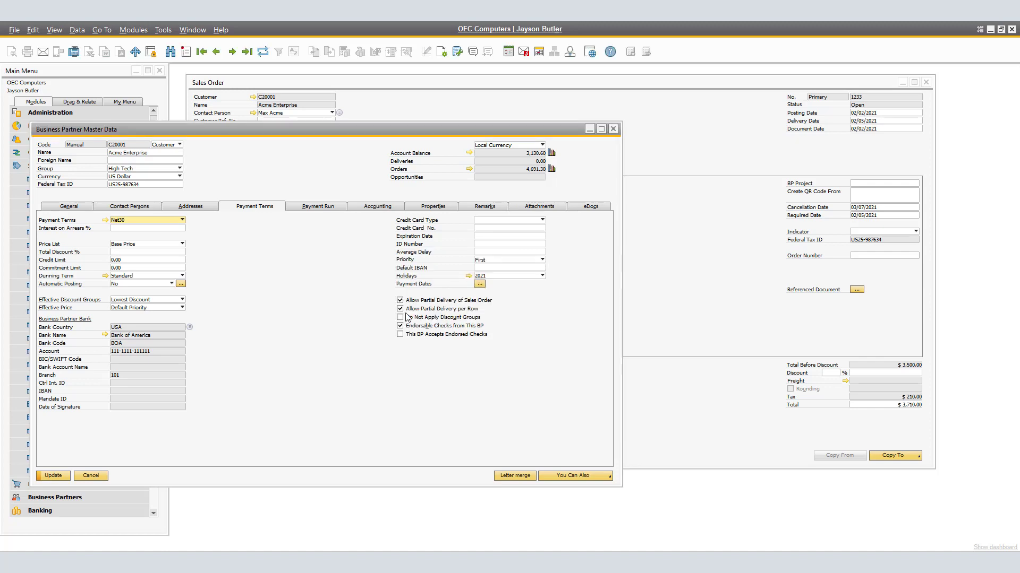
pyautogui.click(57, 476)
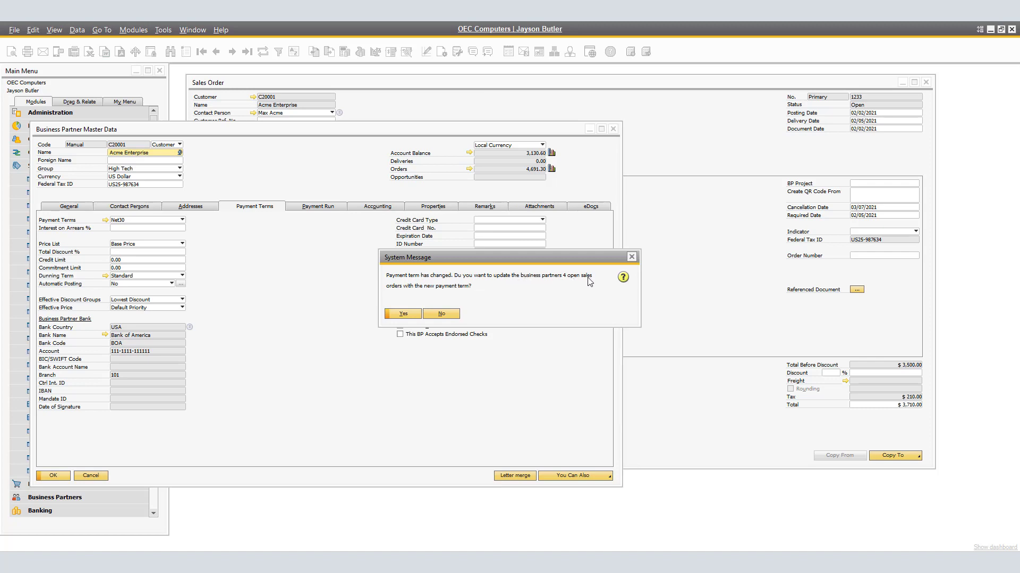
pyautogui.click(408, 317)
pyautogui.click(640, 267)
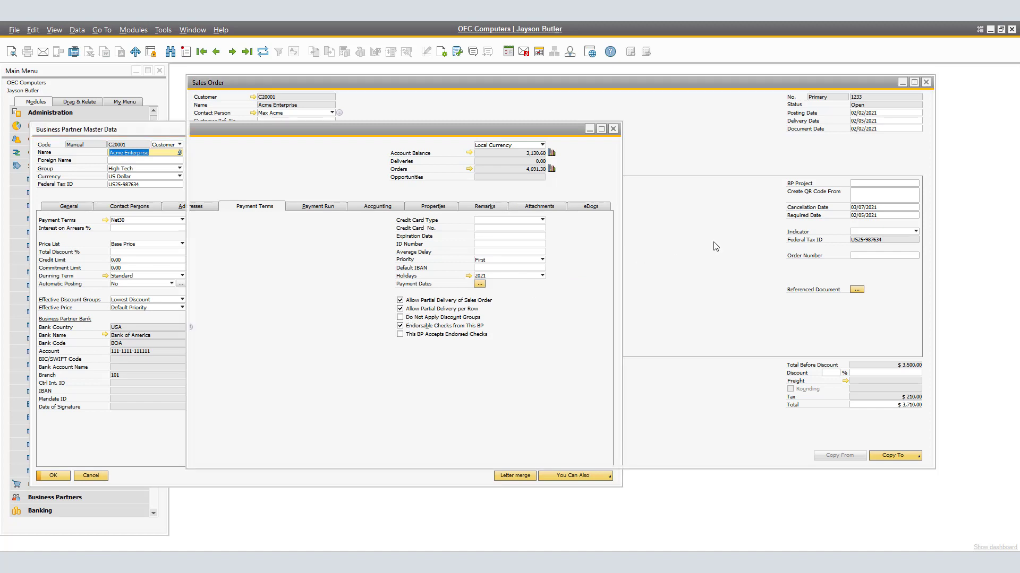
pyautogui.click(263, 52)
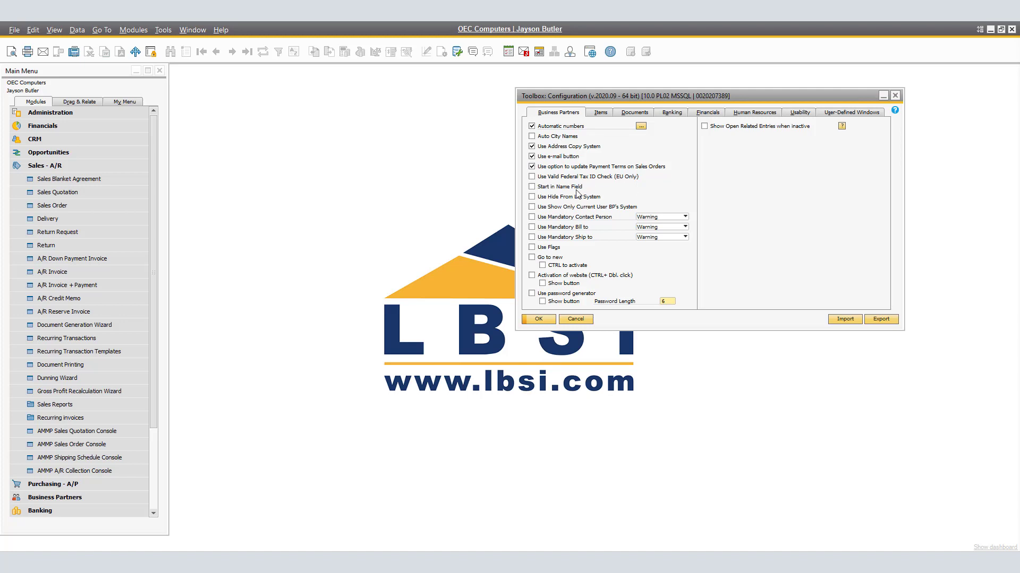
# - Enable the Start in Name Field option in the toolbox configuration and confirm
pyautogui.click(543, 187)
pyautogui.click(549, 321)
# - Open Business Partner Master Data, search by name for aCME, and choose Acme Enterprise from the list
pyautogui.click(67, 166)
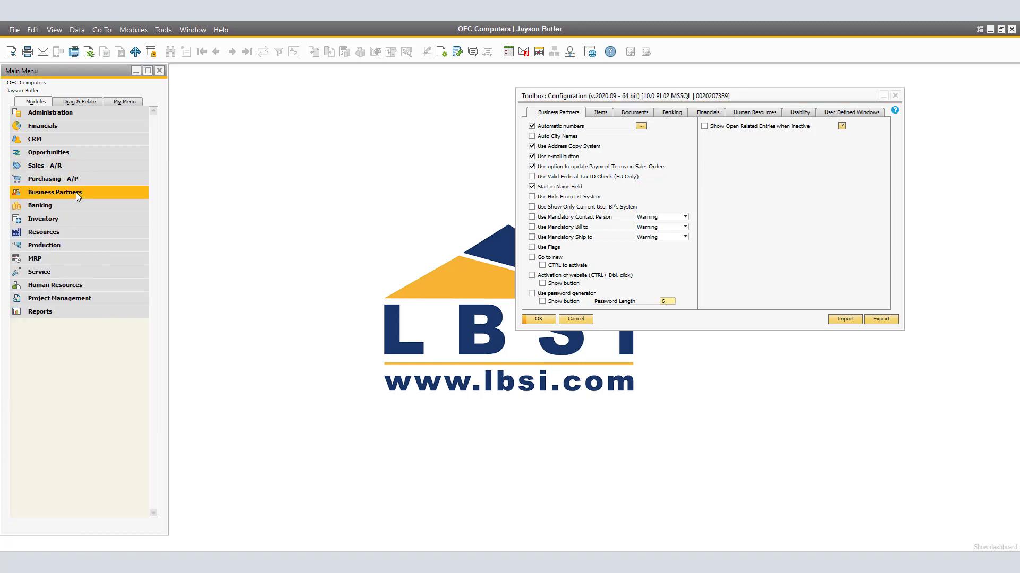
pyautogui.click(76, 192)
pyautogui.click(75, 206)
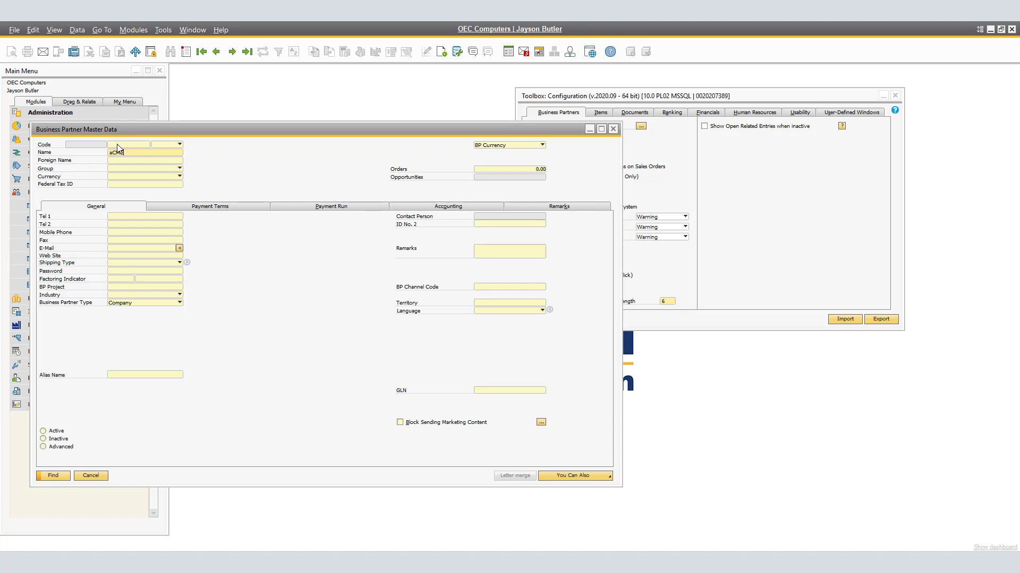
pyautogui.write('aCME')
pyautogui.press('Return')
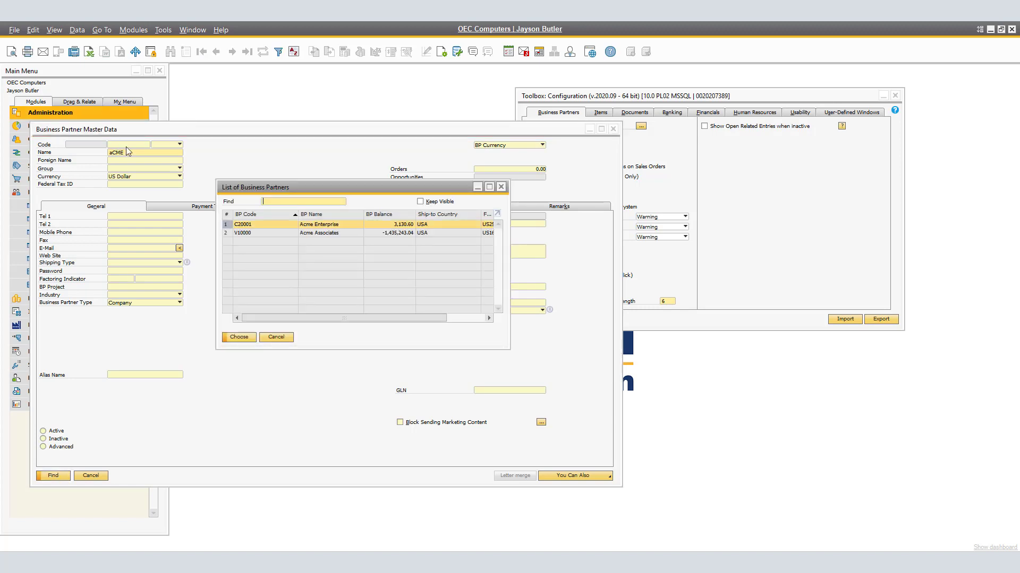
pyautogui.click(239, 337)
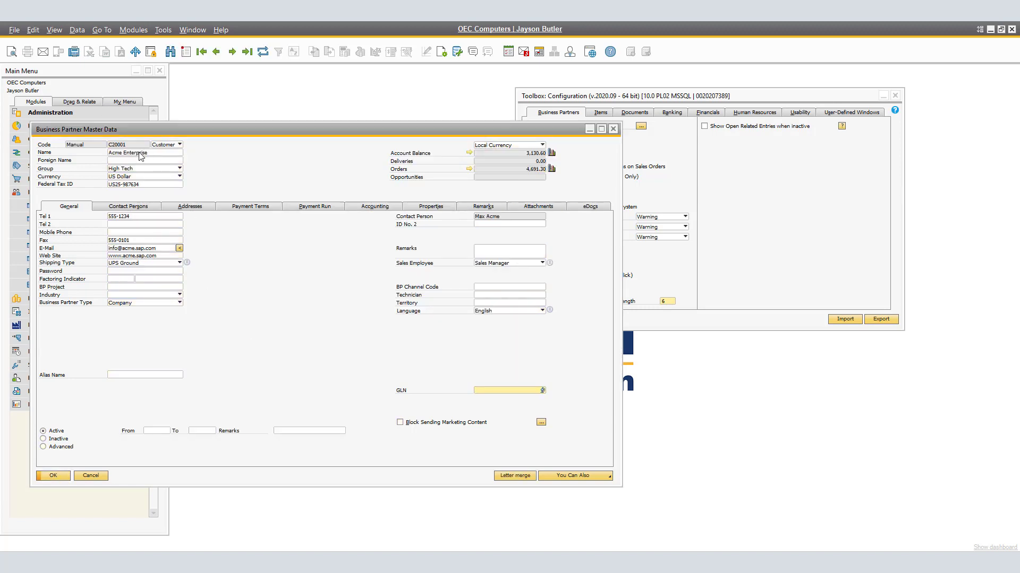
pyautogui.hotkey('ctrl', 'f')
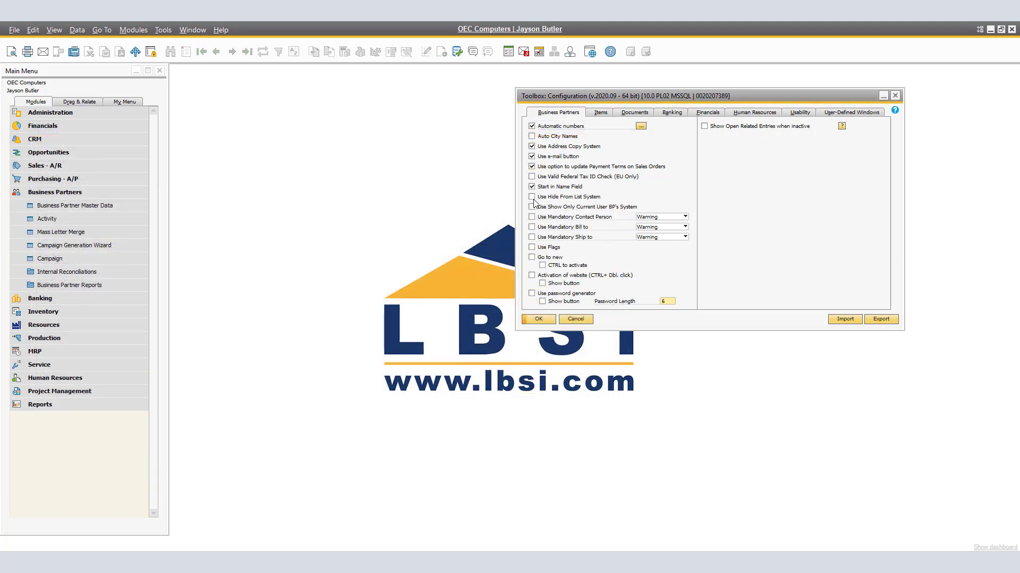
# - Enable Use Hide From List System, then set Maxi-Teq's Hide From List option and update its master data
pyautogui.click(532, 197)
pyautogui.click(104, 208)
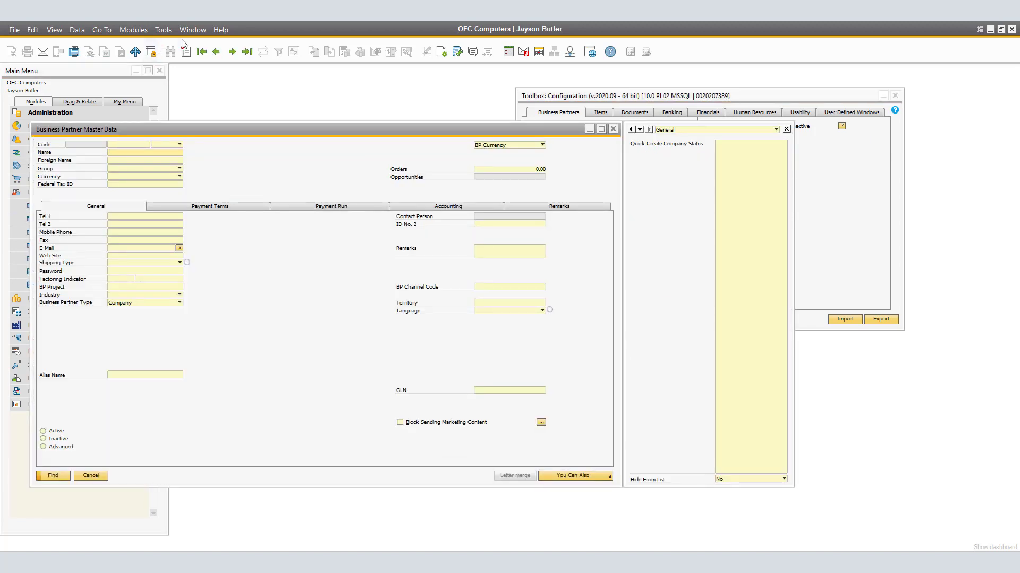
pyautogui.click(232, 52)
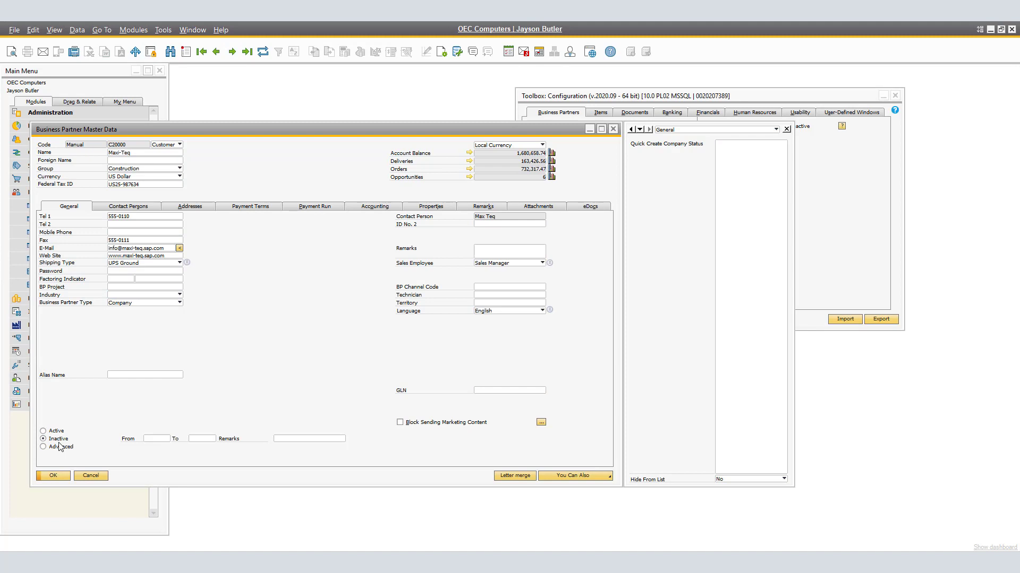
pyautogui.click(758, 480)
pyautogui.click(759, 488)
pyautogui.click(46, 477)
pyautogui.click(53, 475)
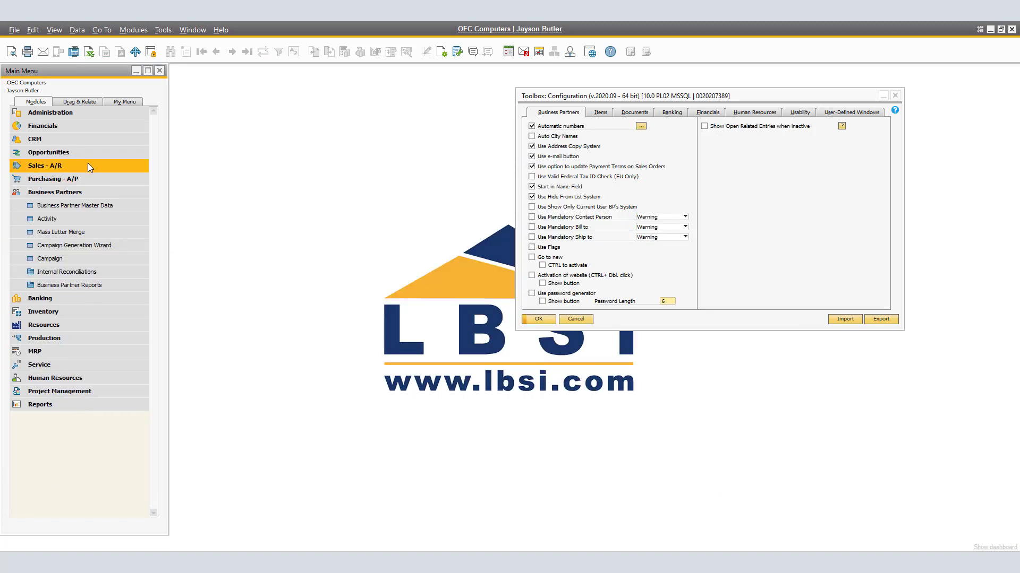
# - Open a new sales order and open the customer selection list
pyautogui.click(85, 164)
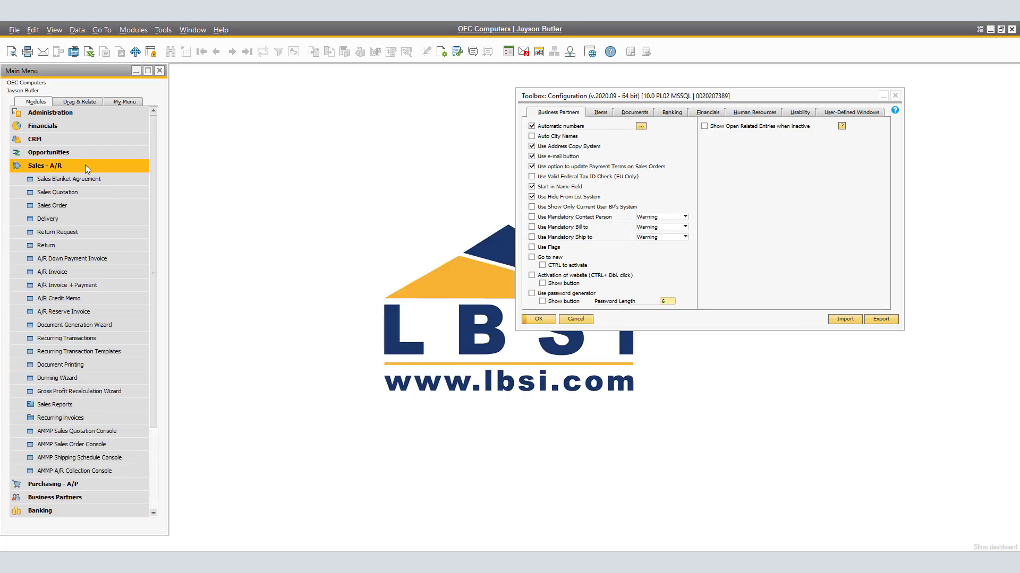
pyautogui.click(72, 205)
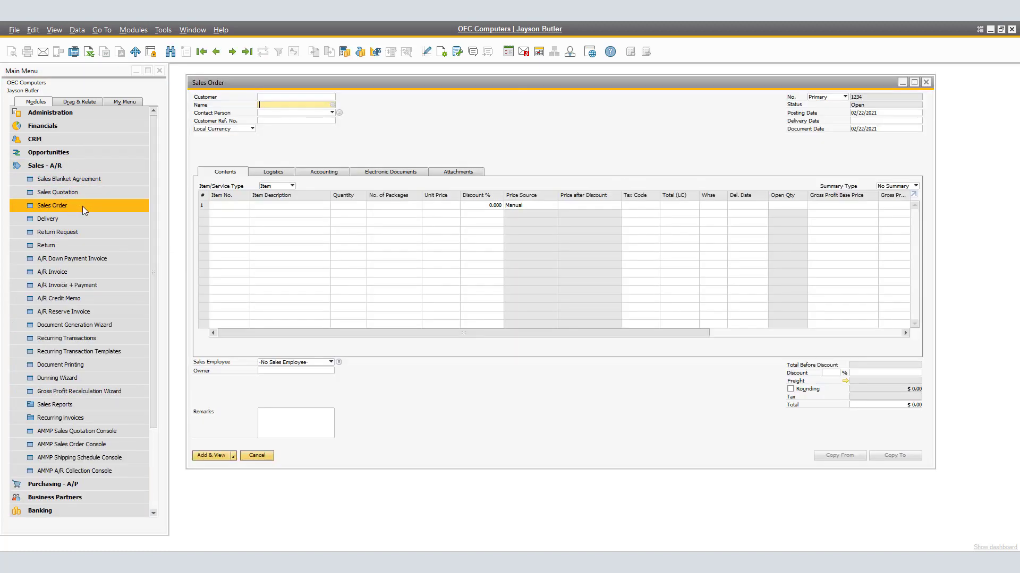
pyautogui.click(331, 104)
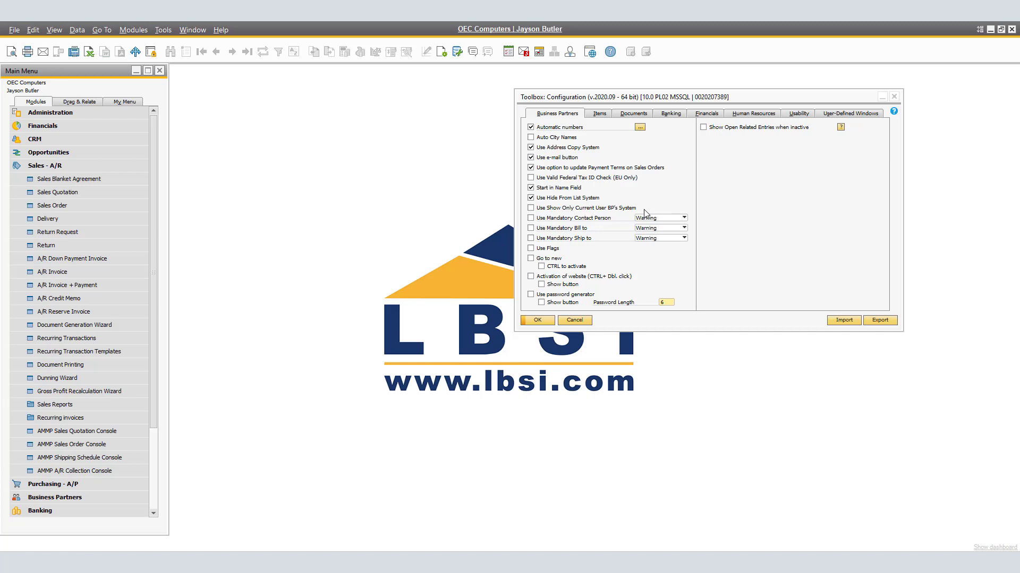
# - Enable Use Show Only Current User BP's System in the toolbox configuration and update it
pyautogui.click(539, 208)
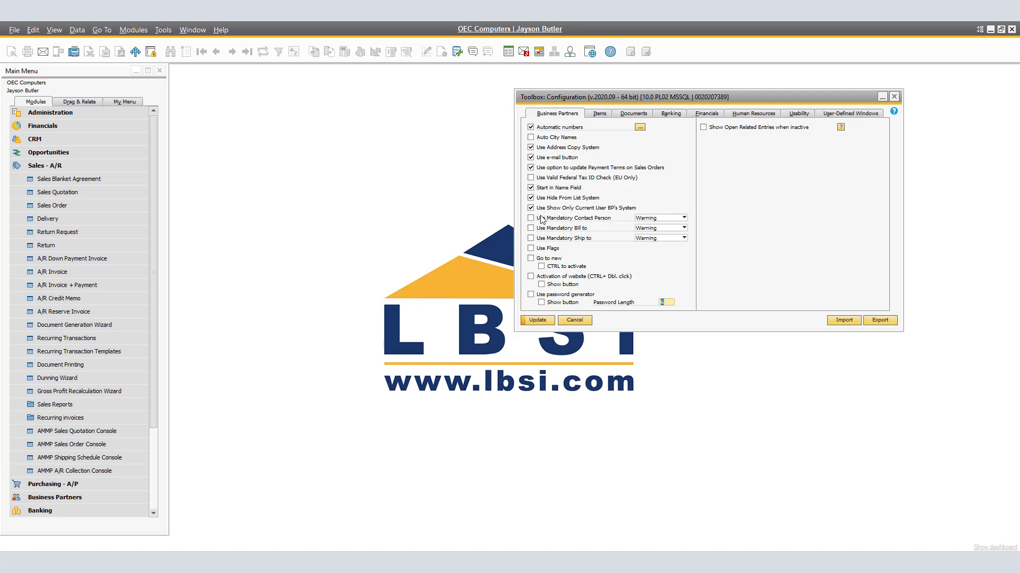
pyautogui.click(537, 321)
# - Open Sales Employees/Buyers setup and assign B1 Username manager to the Sales Manager employee, then update
pyautogui.click(74, 113)
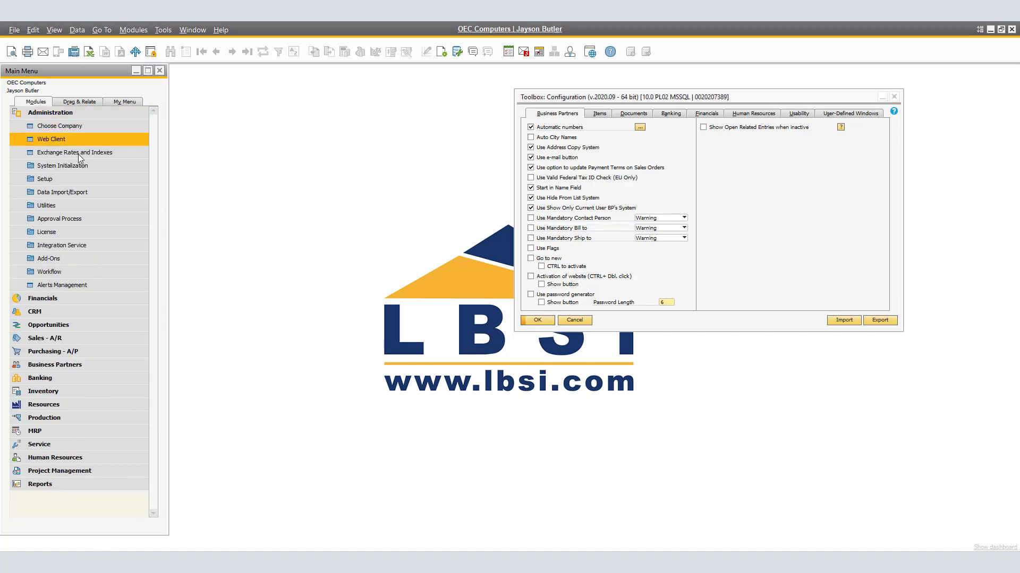
pyautogui.click(74, 178)
pyautogui.click(75, 191)
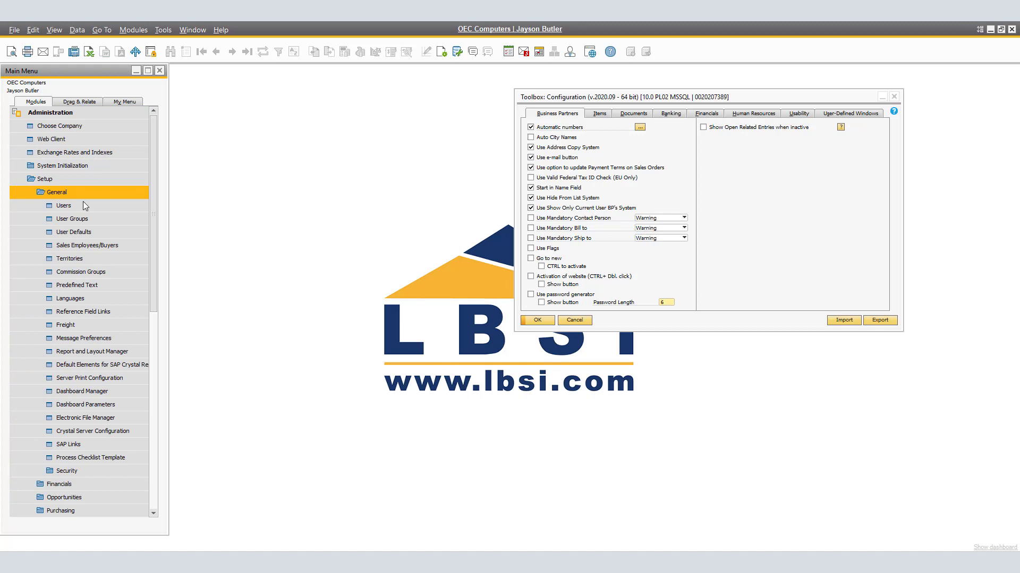
pyautogui.click(98, 247)
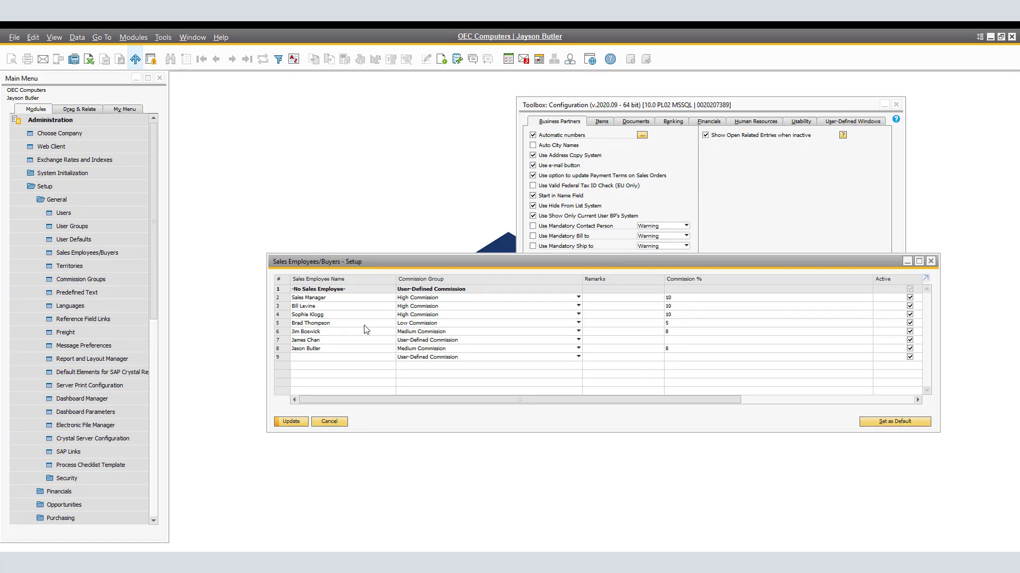
pyautogui.click(362, 298)
pyautogui.moveTo(494, 401); pyautogui.dragTo(735, 414)
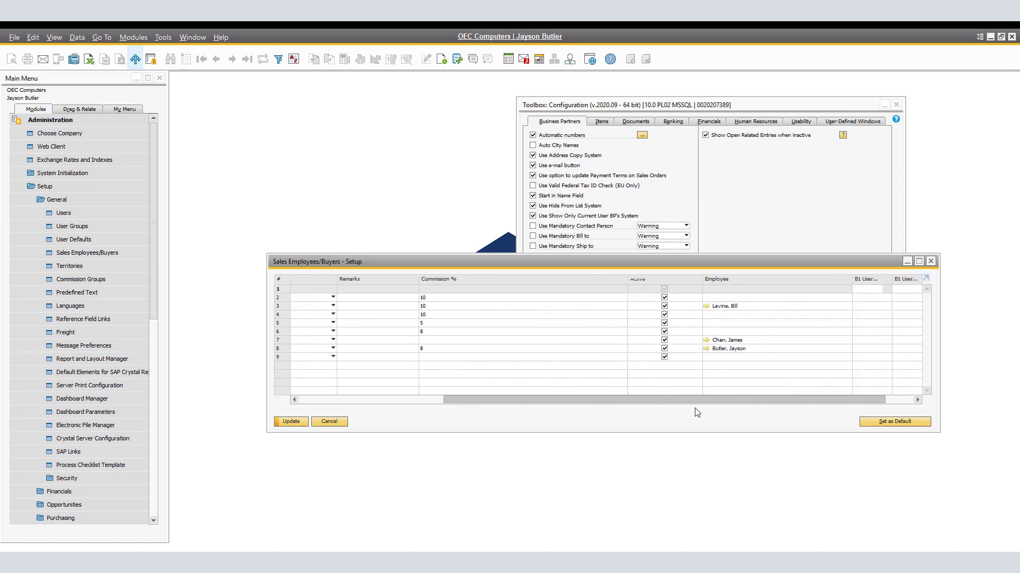
pyautogui.click(870, 297)
pyautogui.write('manager')
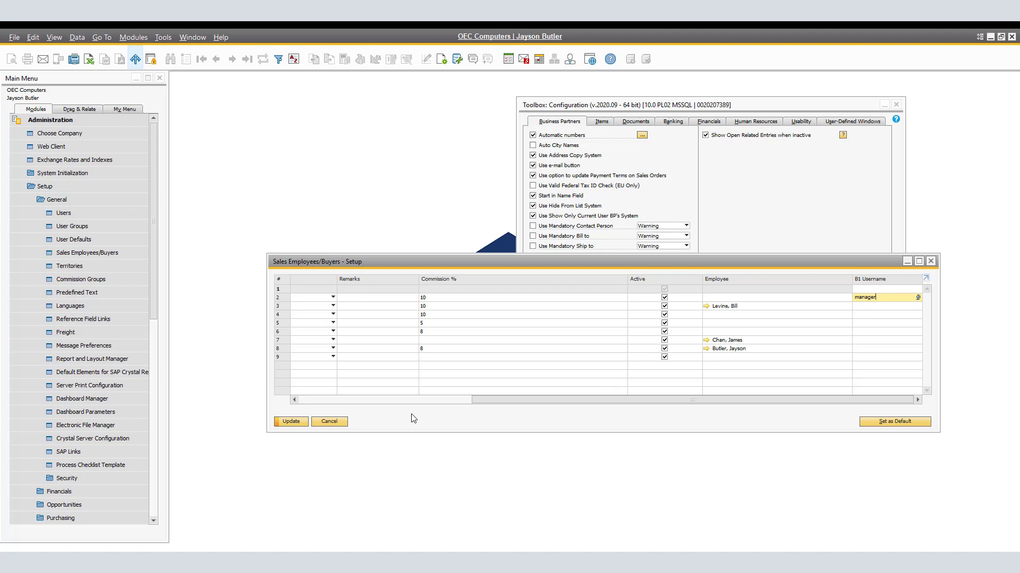
pyautogui.click(291, 422)
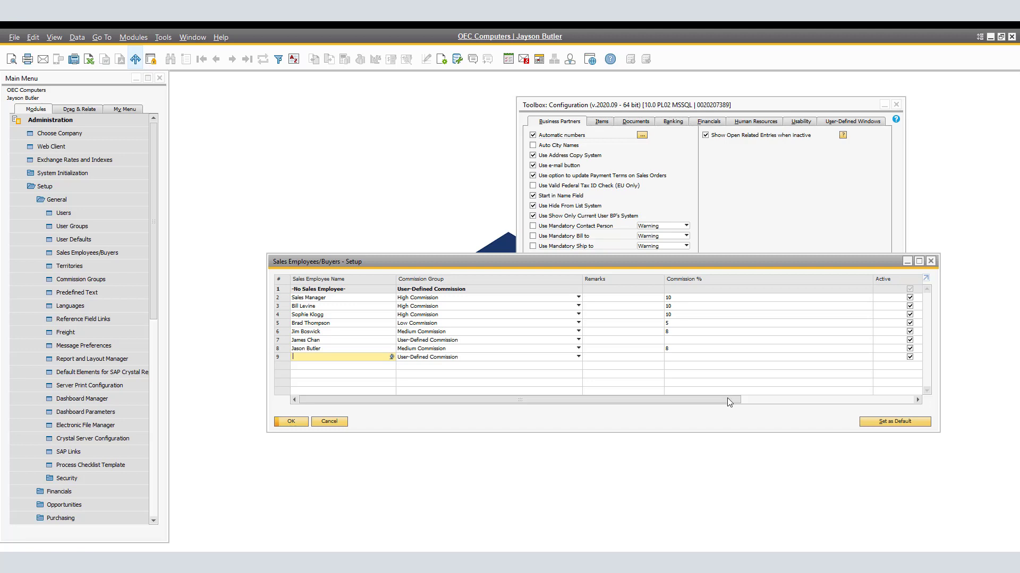
pyautogui.click(293, 421)
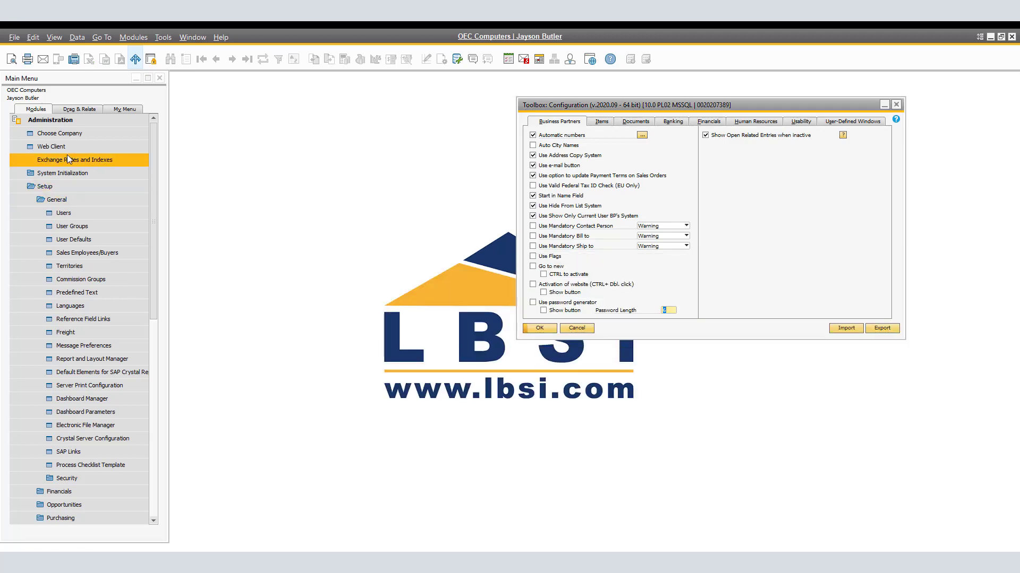
# - Open a new sales order and open the customer selection list
pyautogui.click(62, 125)
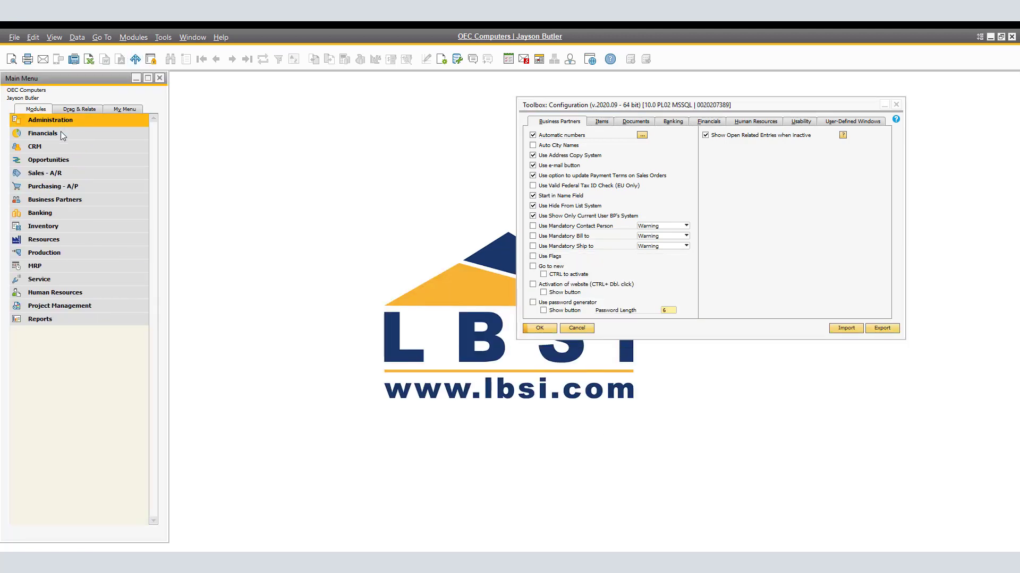
pyautogui.click(56, 174)
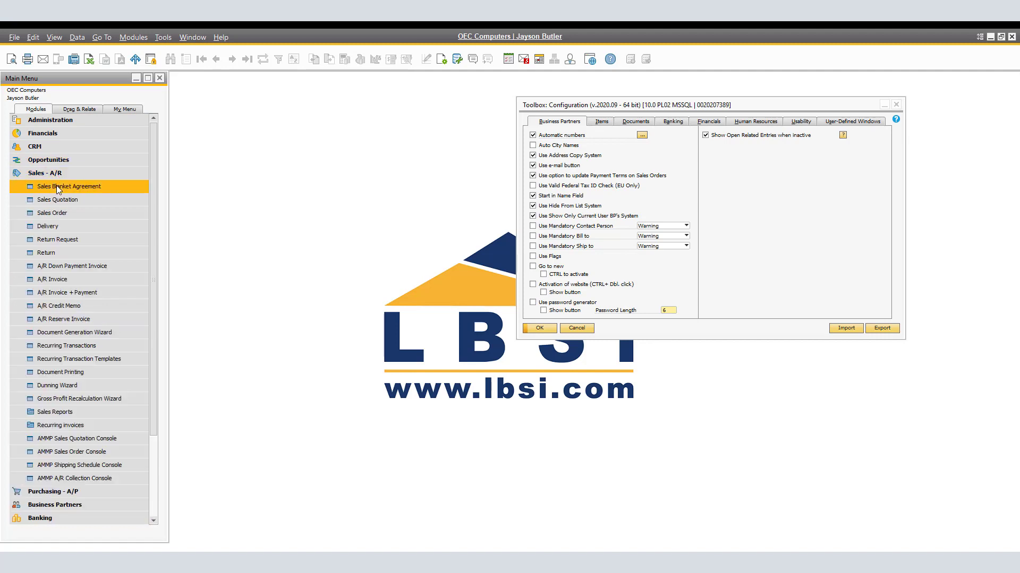
pyautogui.click(55, 213)
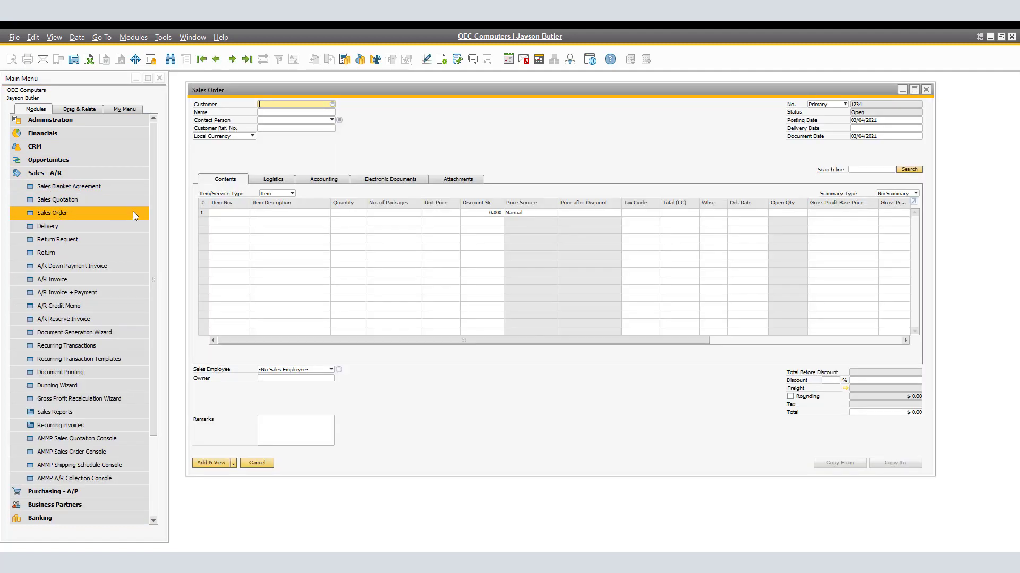
pyautogui.click(331, 105)
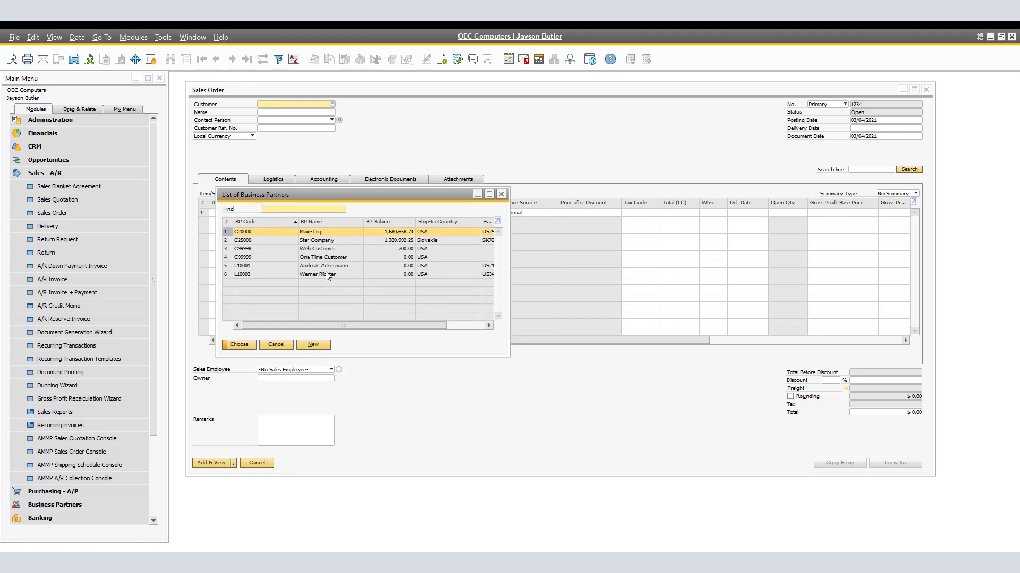
# - Choose Maxi-Teq as the sales order's customer and open its business partner master data
pyautogui.click(246, 346)
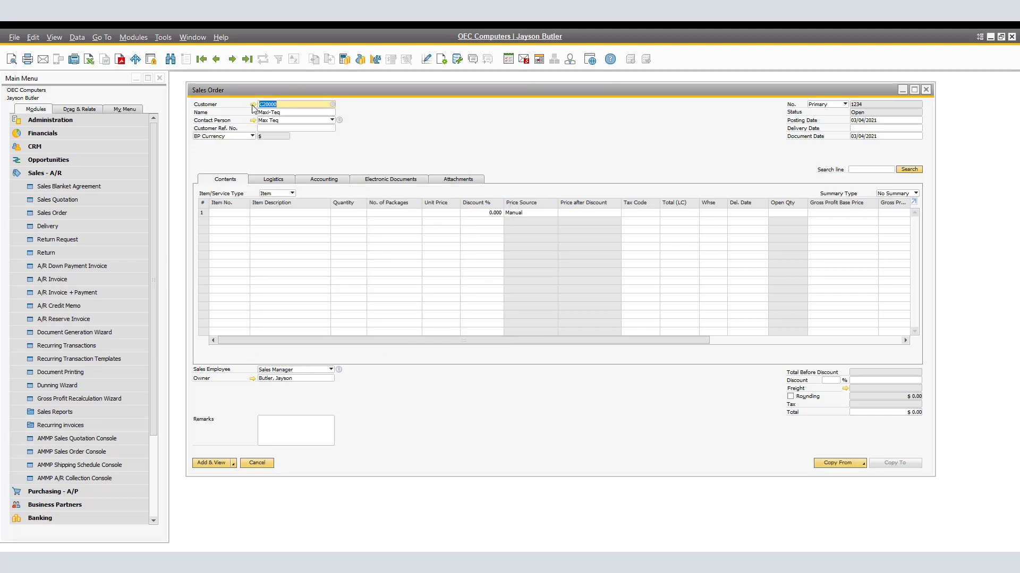
pyautogui.click(253, 105)
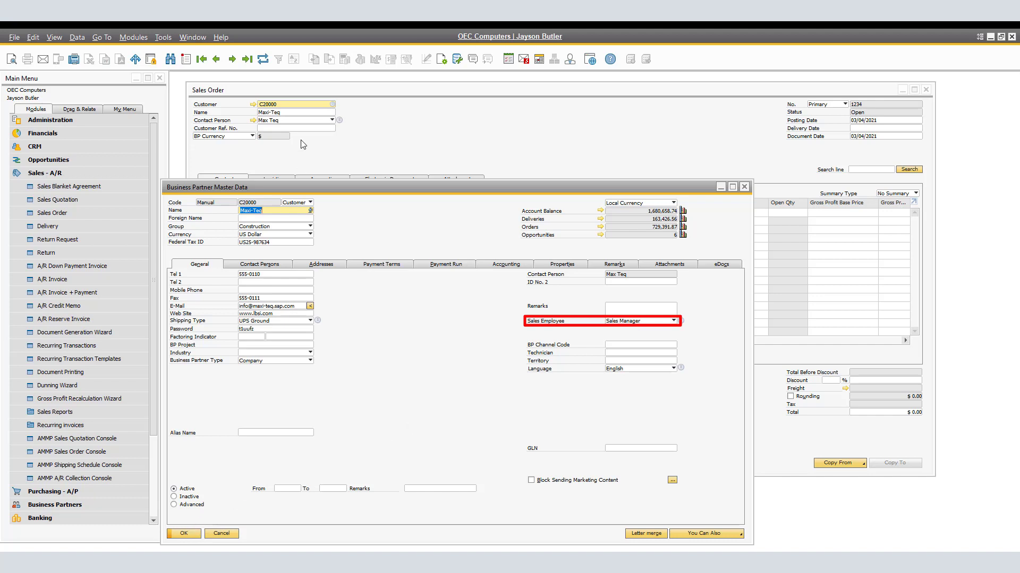
# - Browse the following business partner records comparing their sales employees, and review the customer selection list again
pyautogui.click(232, 60)
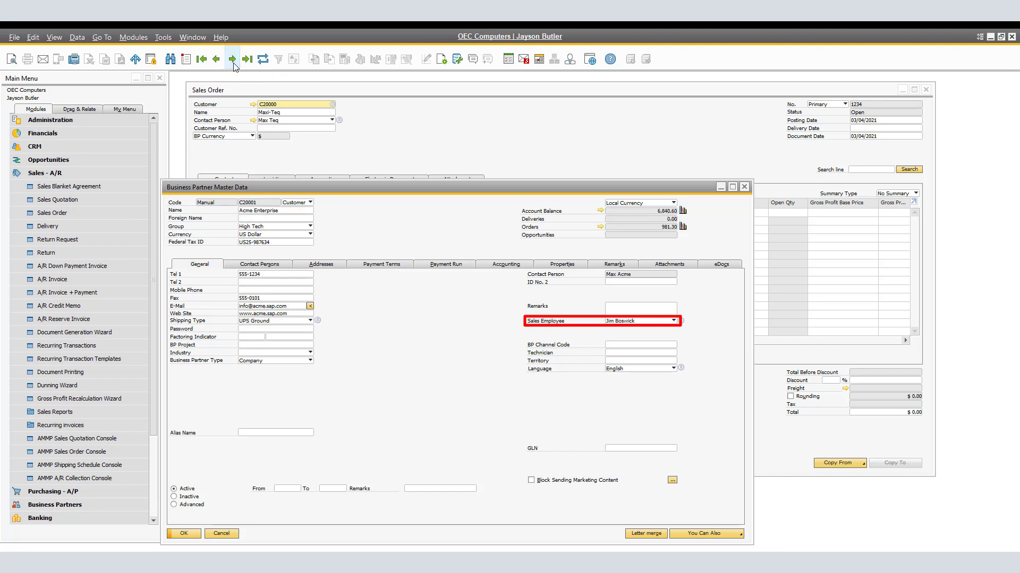
pyautogui.click(232, 60)
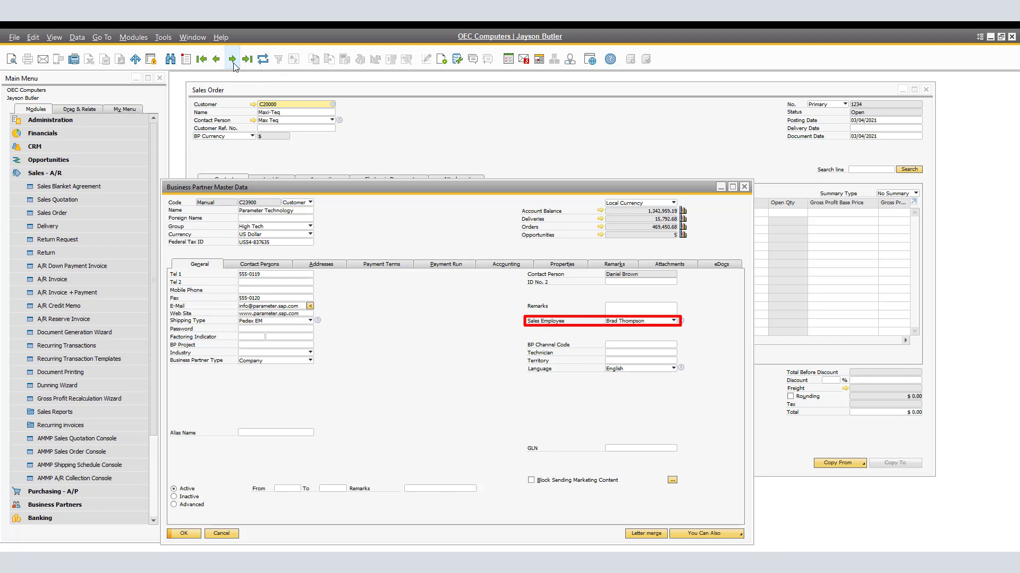
pyautogui.click(746, 187)
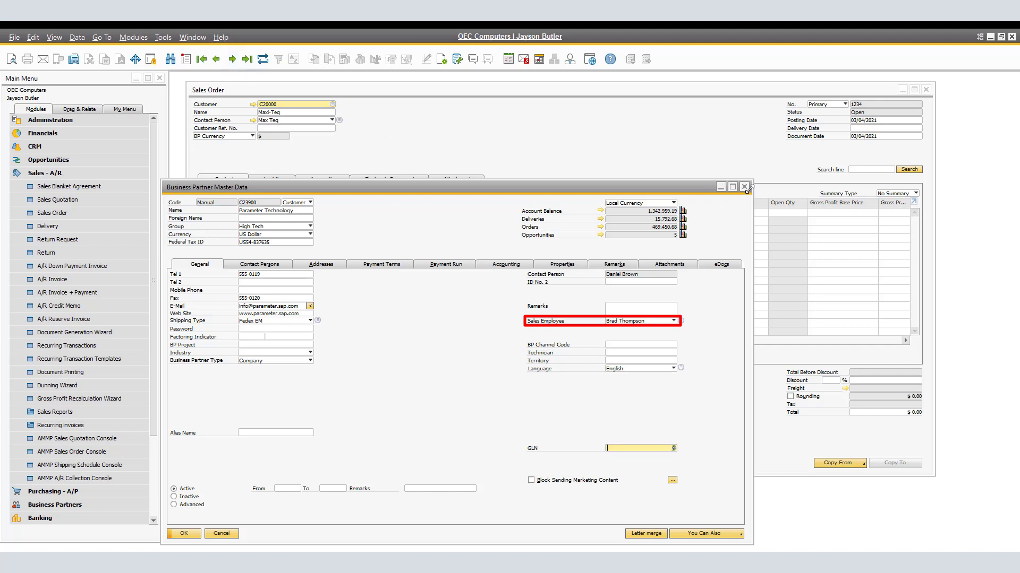
pyautogui.click(746, 187)
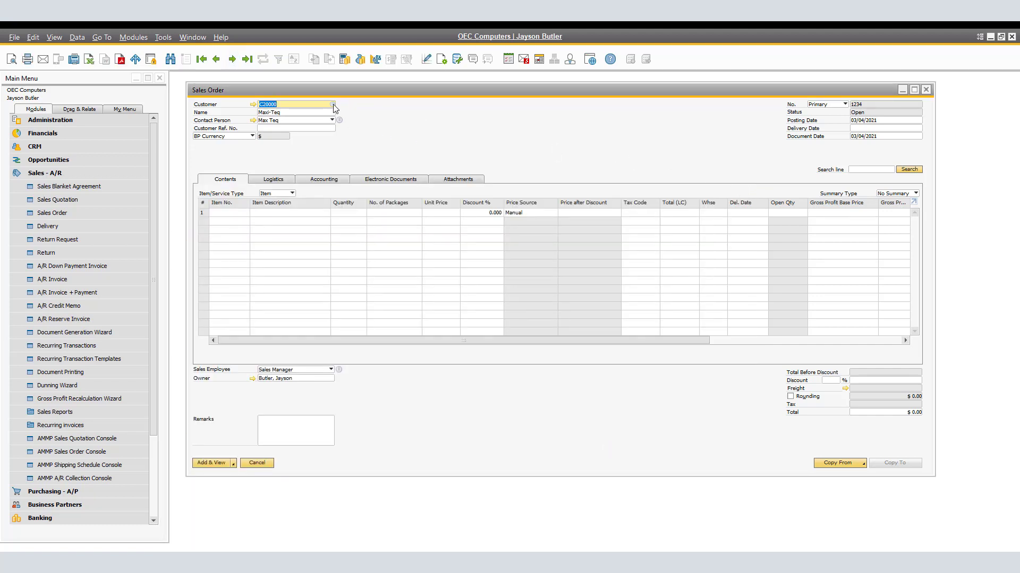
pyautogui.click(333, 105)
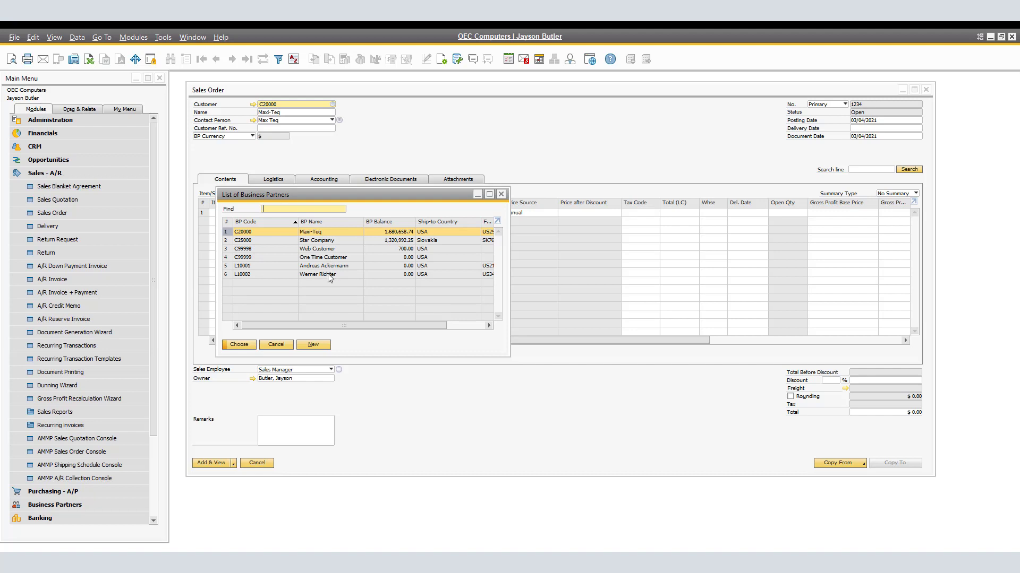
pyautogui.click(287, 349)
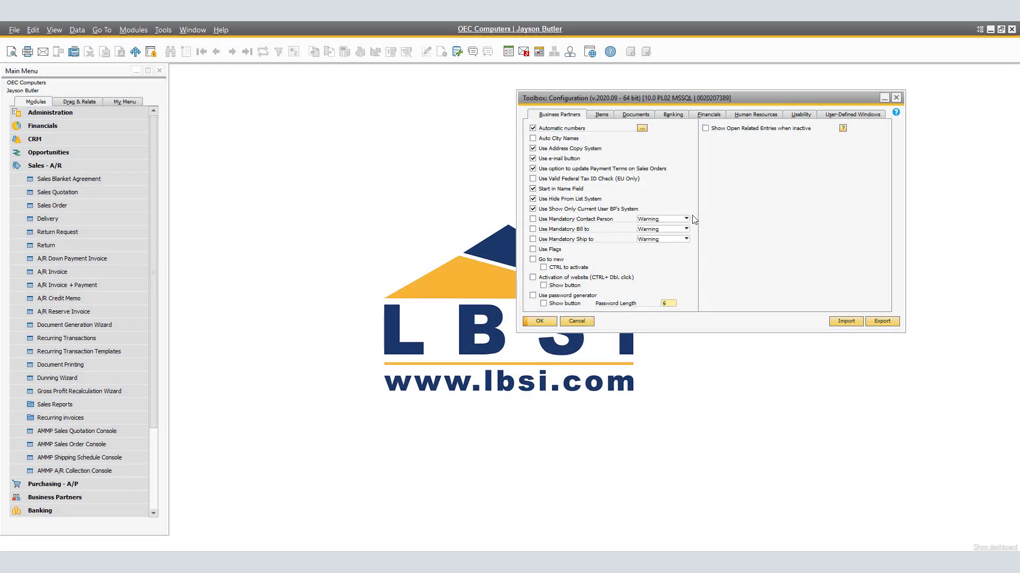
# - Enable Use Mandatory Contact Person with the Warning level in the toolbox configuration and update it
pyautogui.click(539, 220)
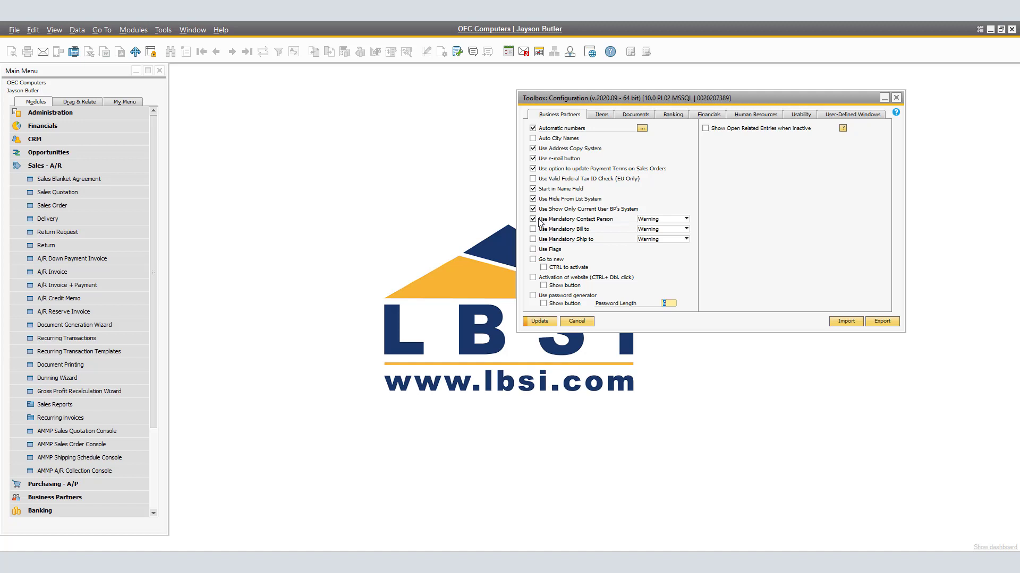
pyautogui.click(686, 219)
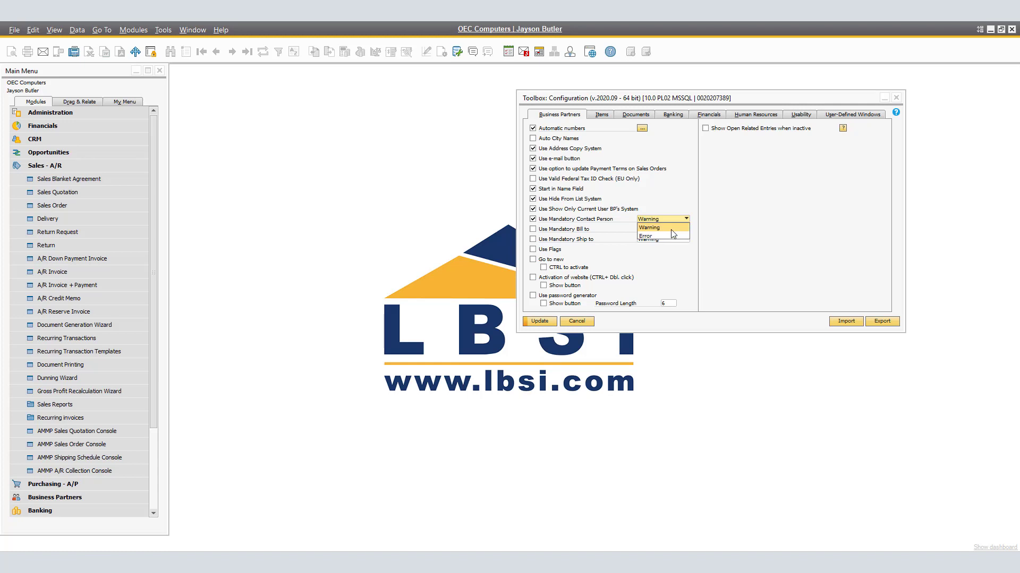
pyautogui.click(671, 228)
pyautogui.click(547, 318)
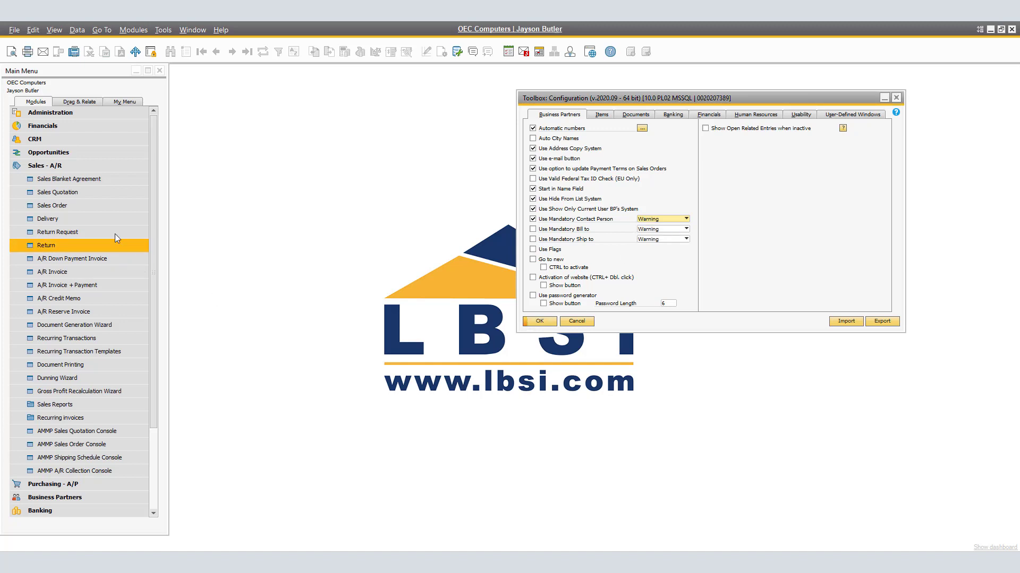
# - Open Business Partner Master Data from the Business Partners module in add mode
pyautogui.click(84, 165)
pyautogui.click(78, 194)
pyautogui.click(77, 205)
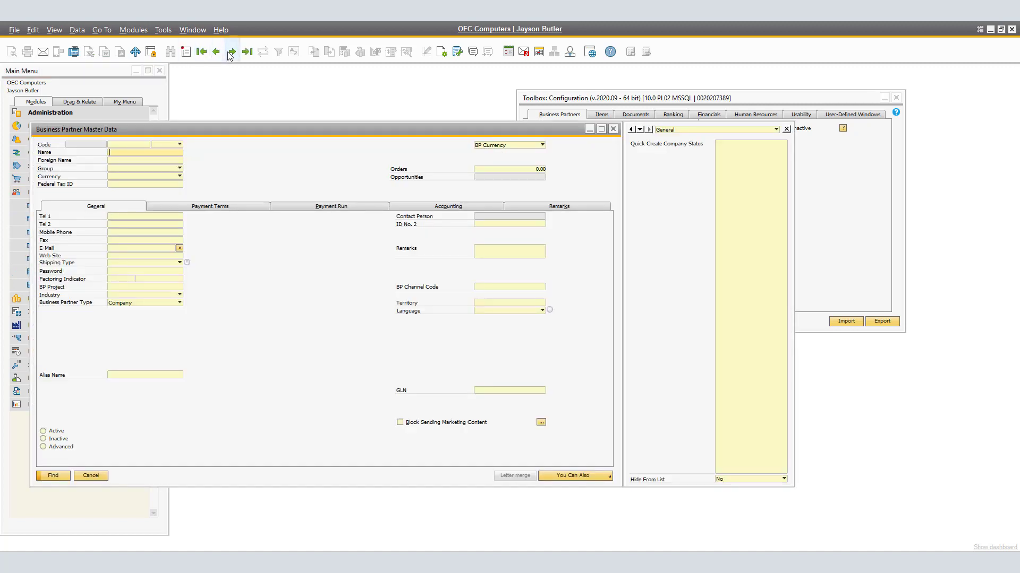
pyautogui.hotkey('ctrl', 'a')
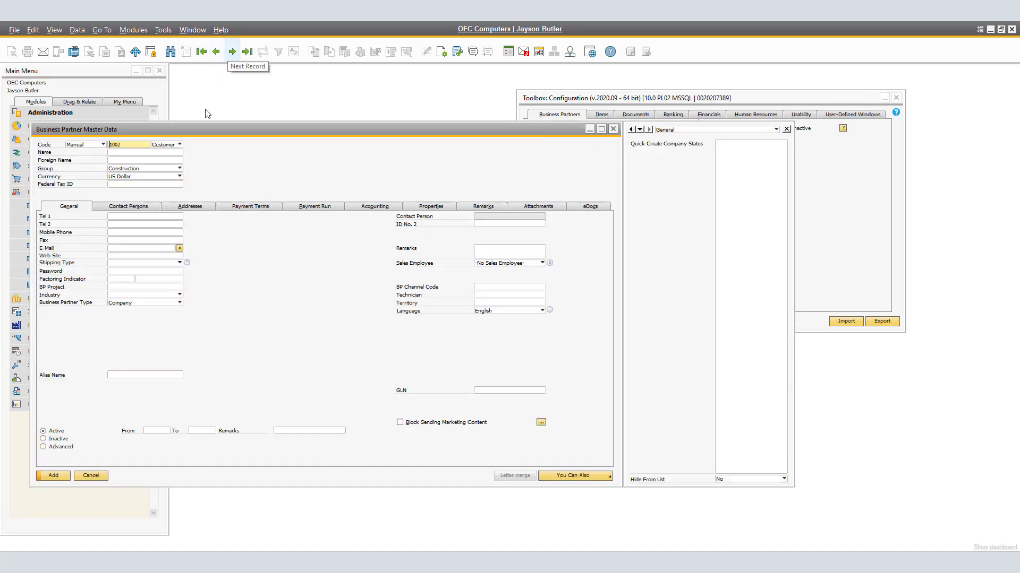
# - Add a Lead business partner named NEW LEAD 2 without a contact person, accepting the continue prompt
pyautogui.click(179, 145)
pyautogui.click(162, 167)
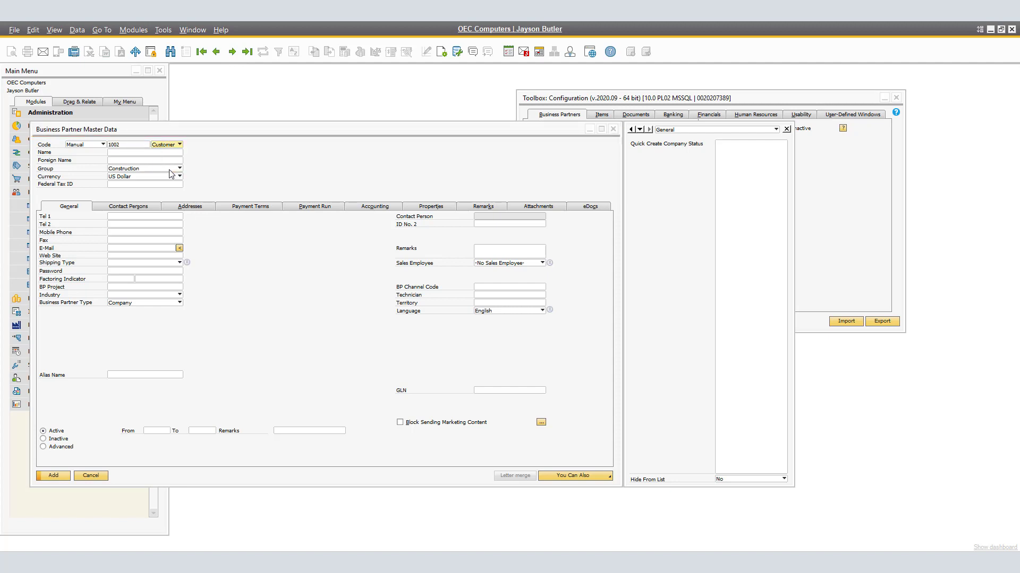
pyautogui.click(142, 154)
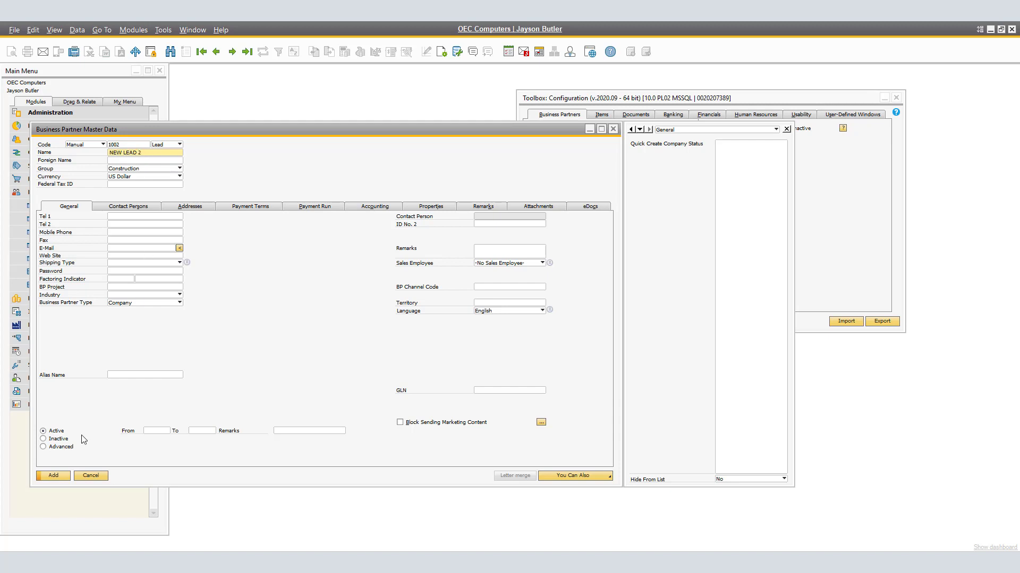
pyautogui.click(53, 475)
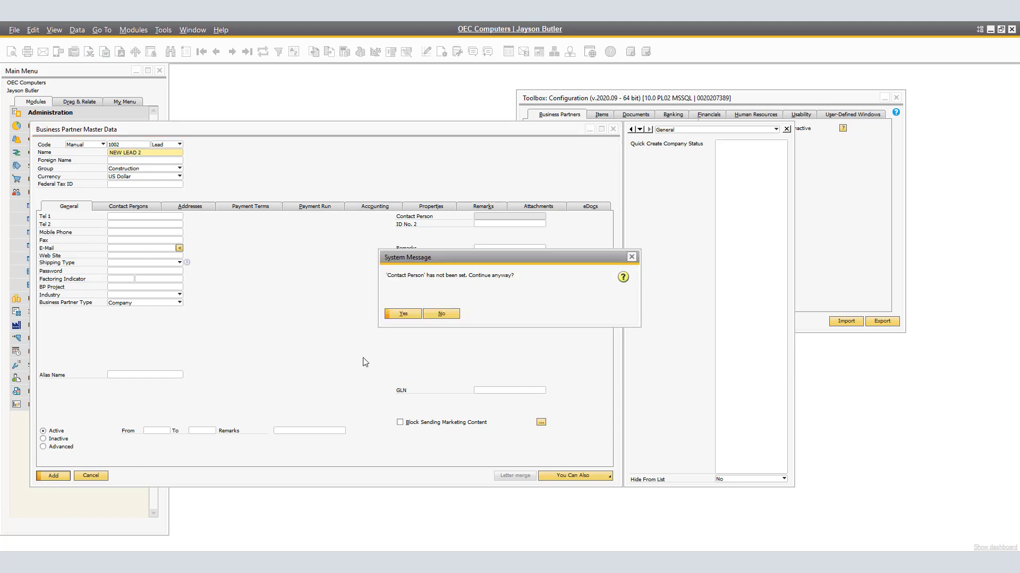
pyautogui.click(403, 314)
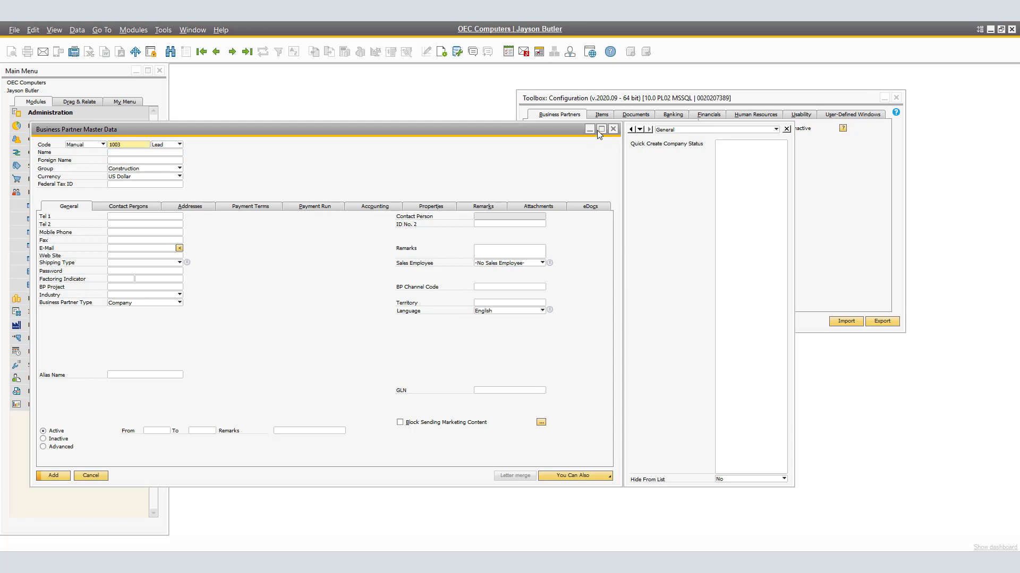
# - Close the master data form and set Use Mandatory Contact Person to Error in the toolbox configuration
pyautogui.click(613, 130)
pyautogui.click(469, 331)
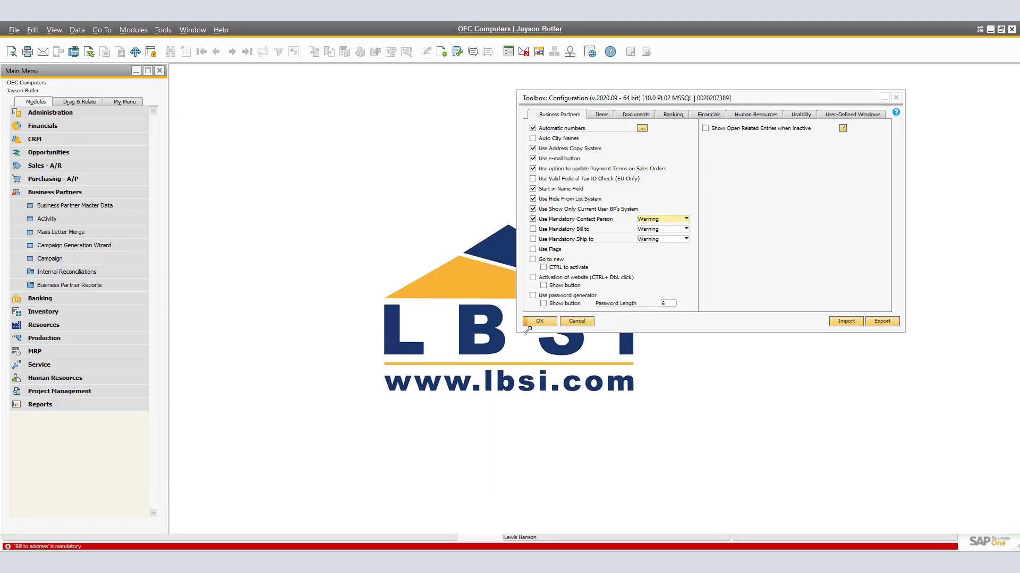
pyautogui.click(674, 218)
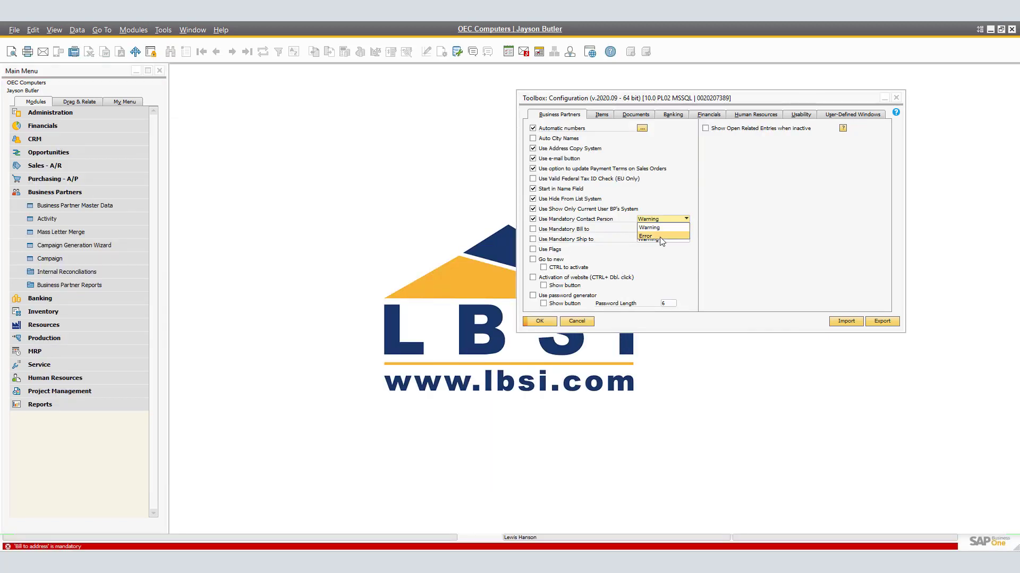
pyautogui.click(661, 237)
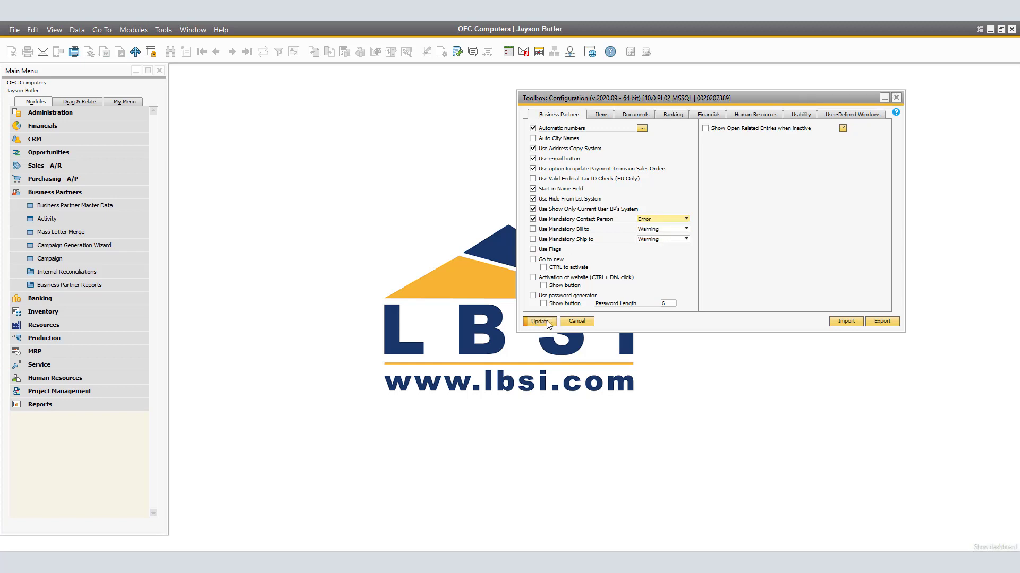
# - Try to add a new business partner named NEW CUSTOMER in Business Partner Master Data
pyautogui.click(91, 205)
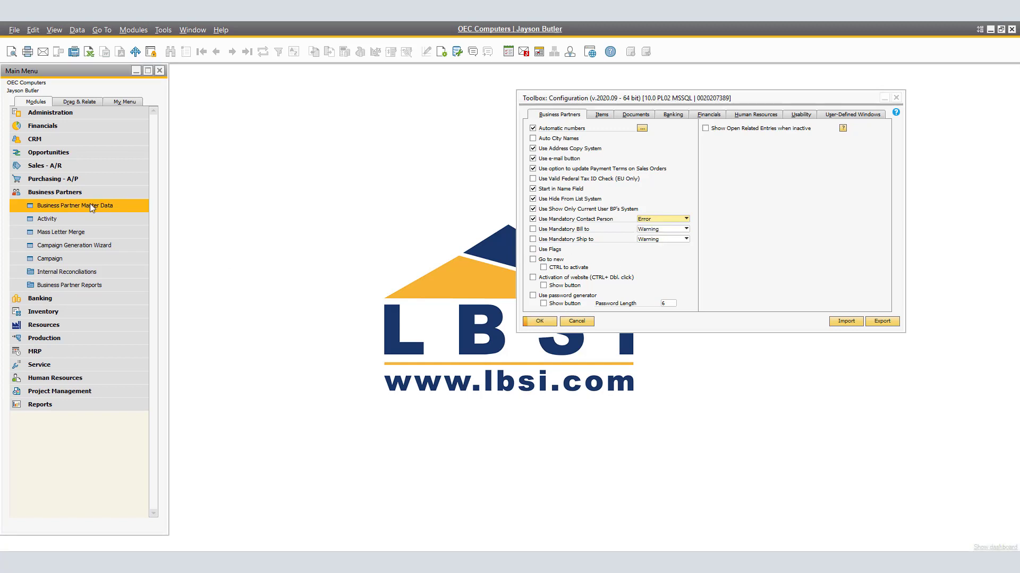
pyautogui.hotkey('ctrl', 'a')
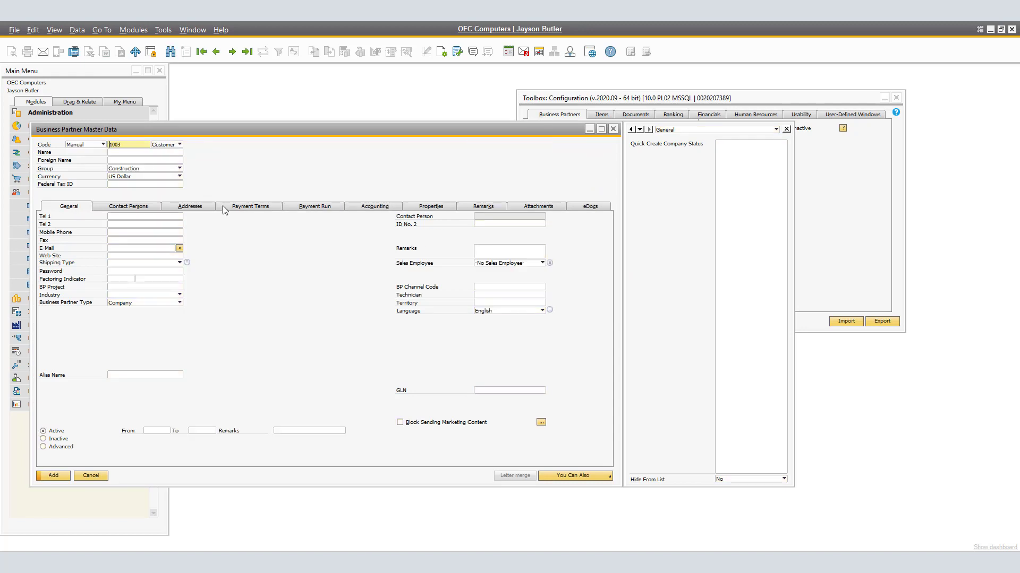
pyautogui.write('NEW CUSTOMER')
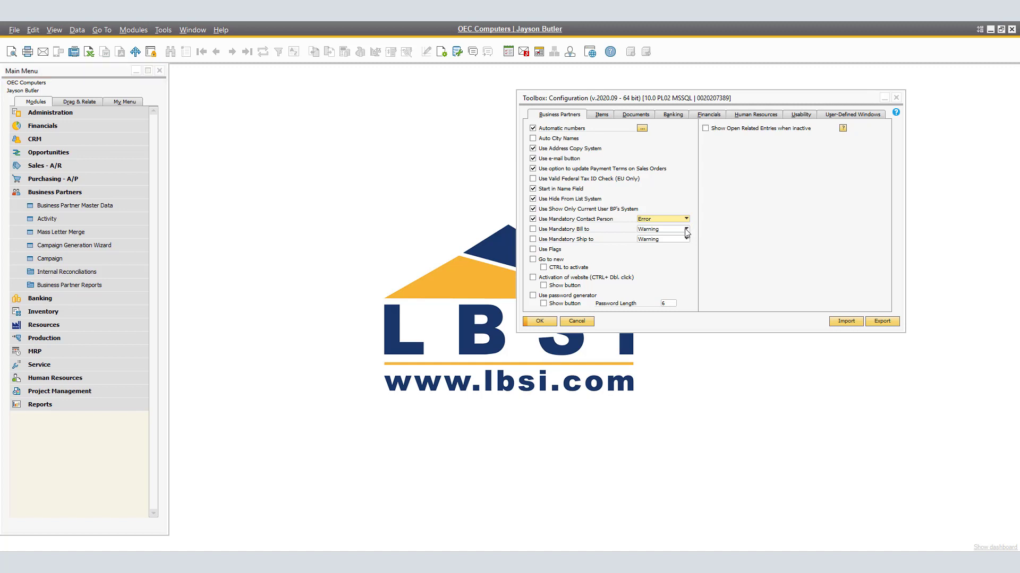
# - Enable Use Mandatory Bill to with the Warning level and update the toolbox configuration
pyautogui.click(685, 229)
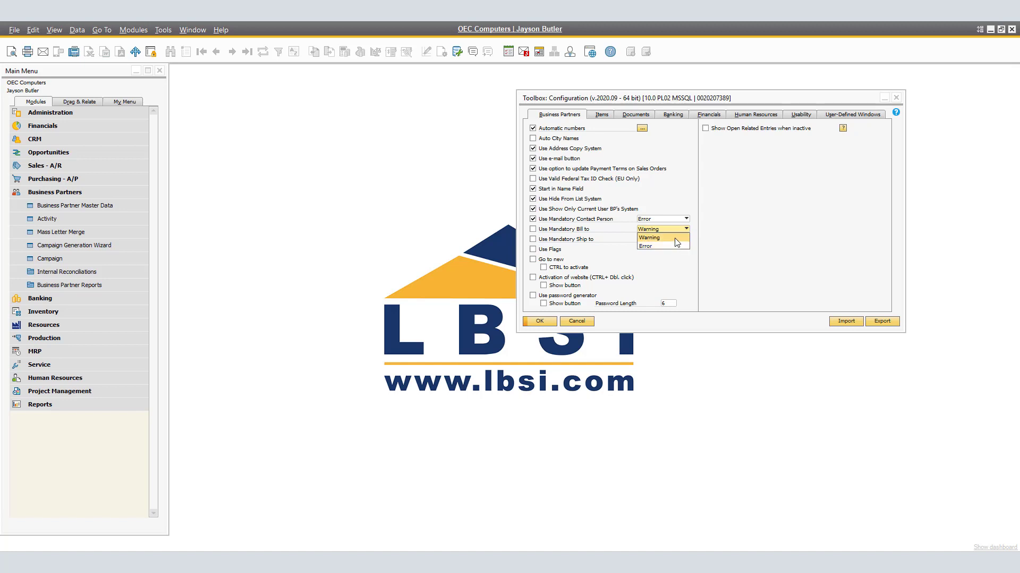
pyautogui.click(677, 242)
pyautogui.click(535, 230)
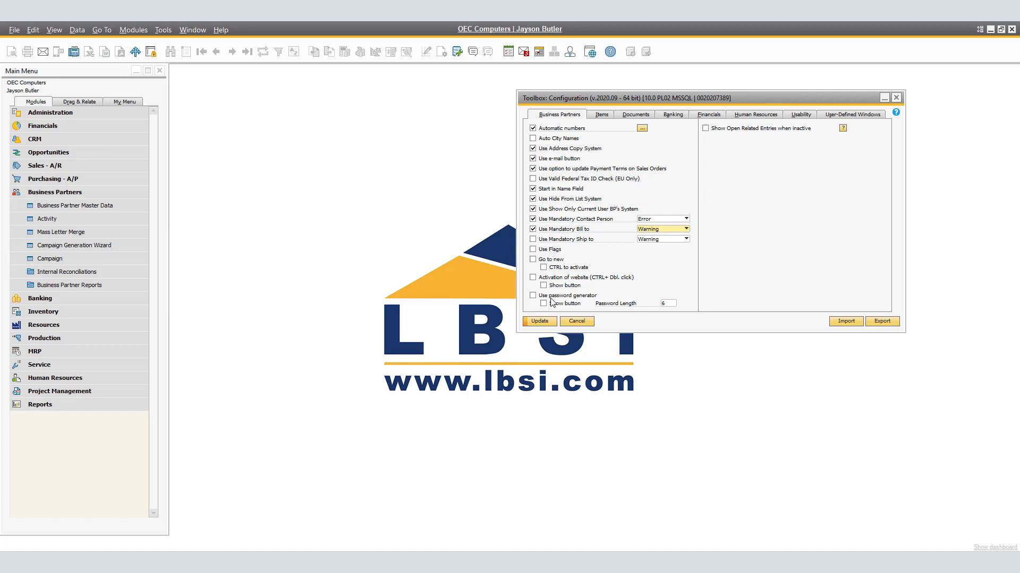
pyautogui.click(539, 321)
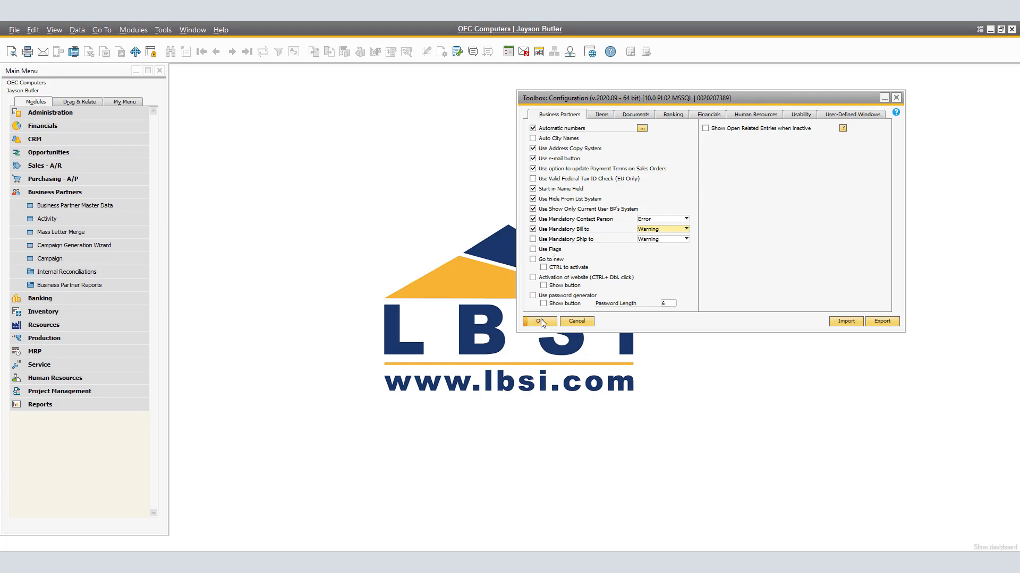
# - Open lead New Lead 1 in Business Partner Master Data, try updating it without a bill-to address, decline, and cancel
pyautogui.click(116, 206)
pyautogui.click(232, 53)
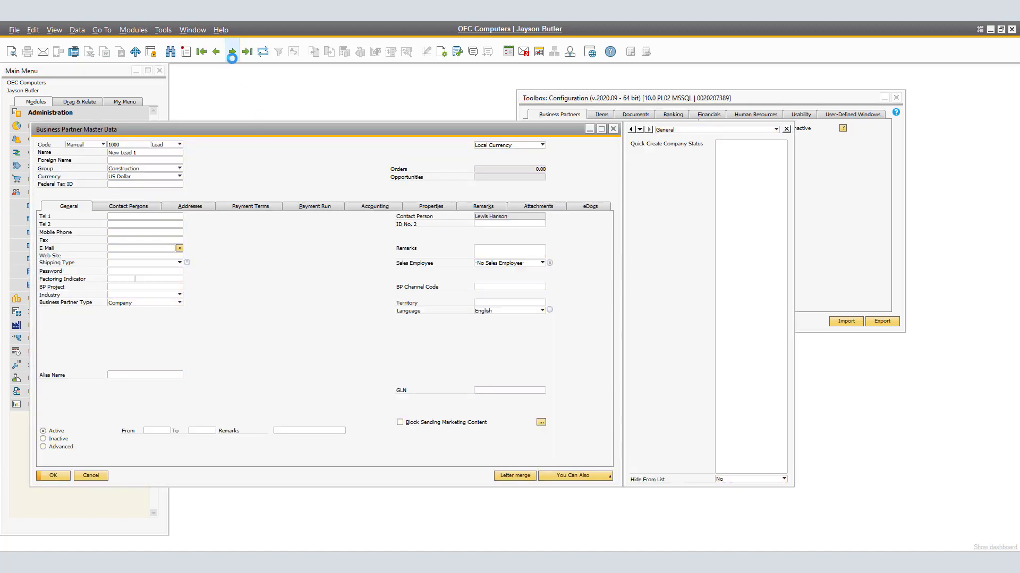
pyautogui.click(126, 207)
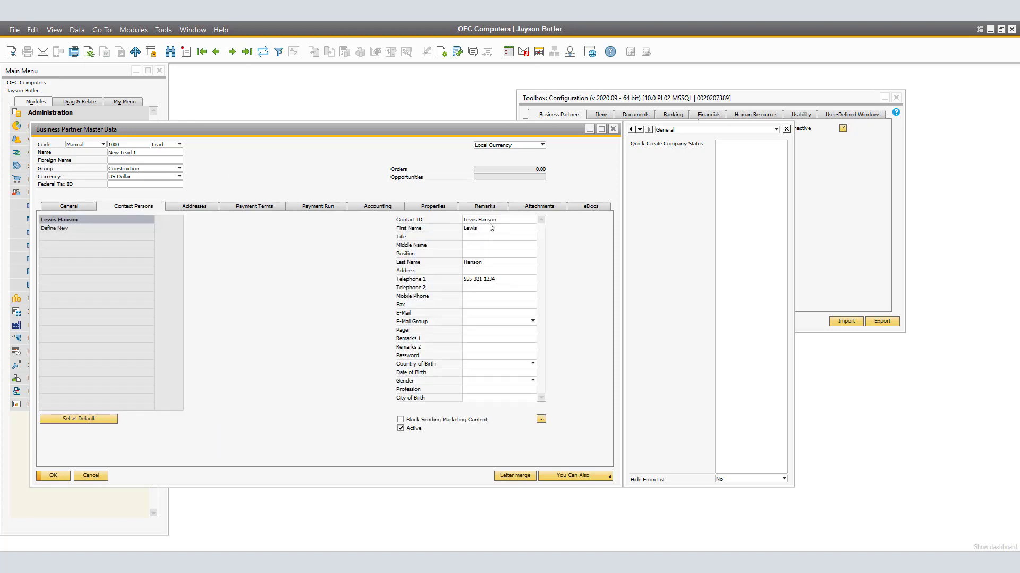
pyautogui.click(203, 210)
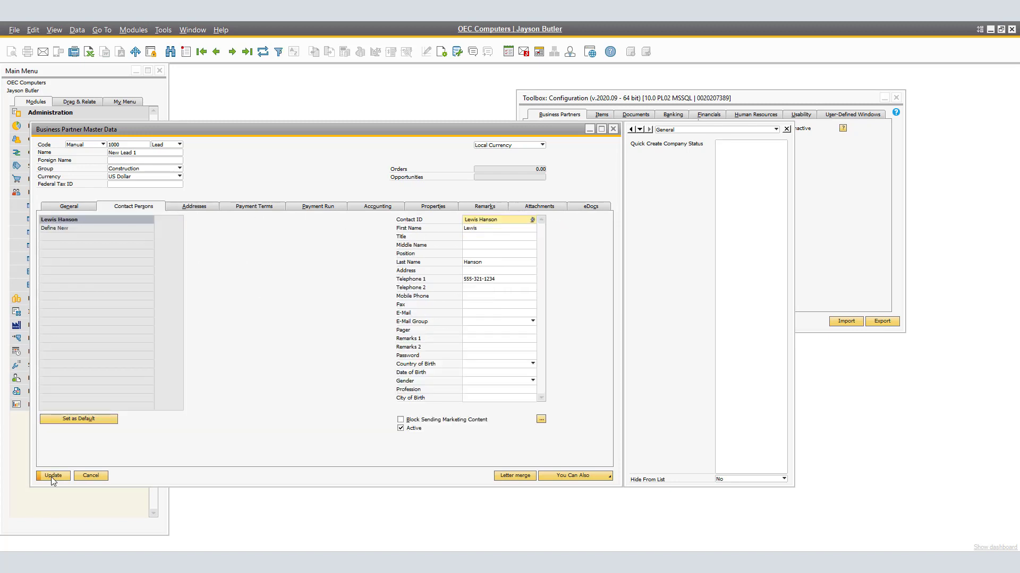
pyautogui.click(52, 478)
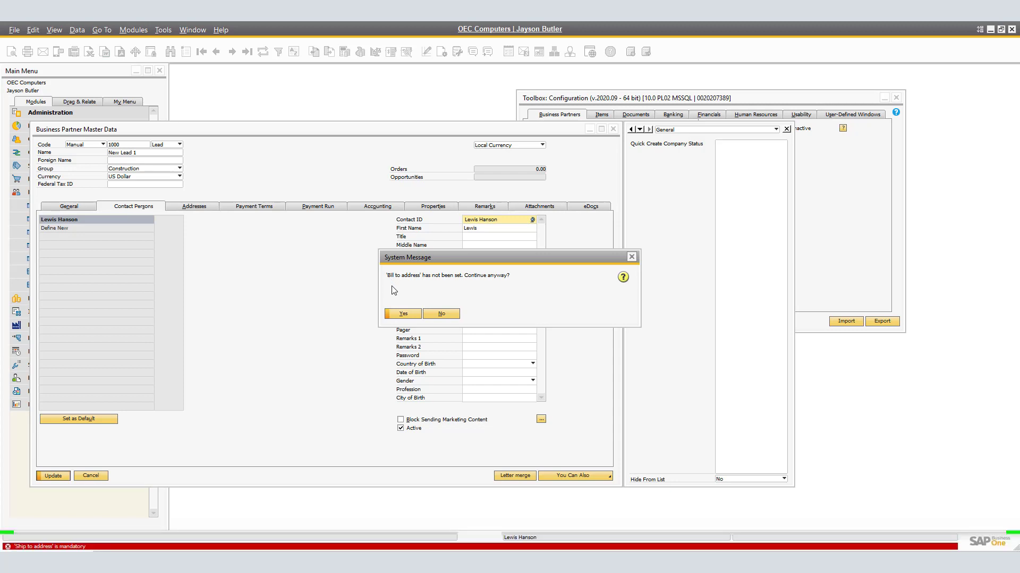
pyautogui.click(443, 312)
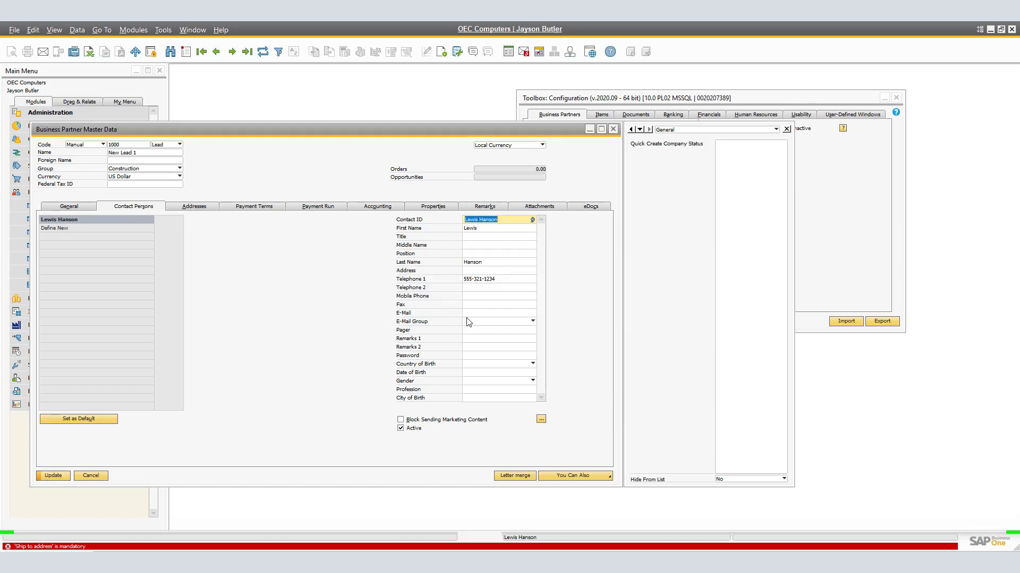
pyautogui.click(78, 474)
# - Set Use Mandatory Bill to to Error and update the toolbox configuration
pyautogui.click(663, 229)
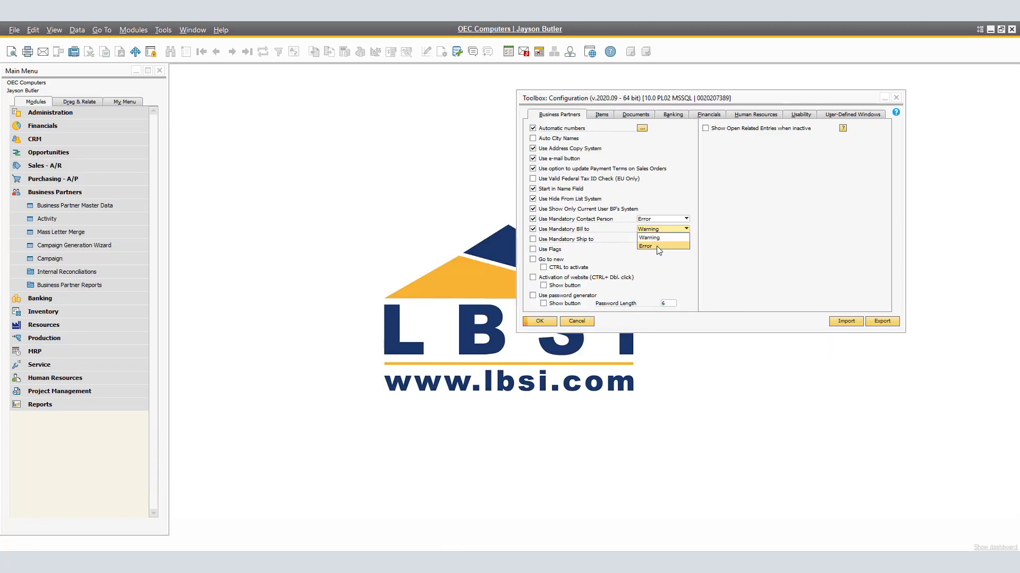
pyautogui.click(657, 250)
pyautogui.click(540, 322)
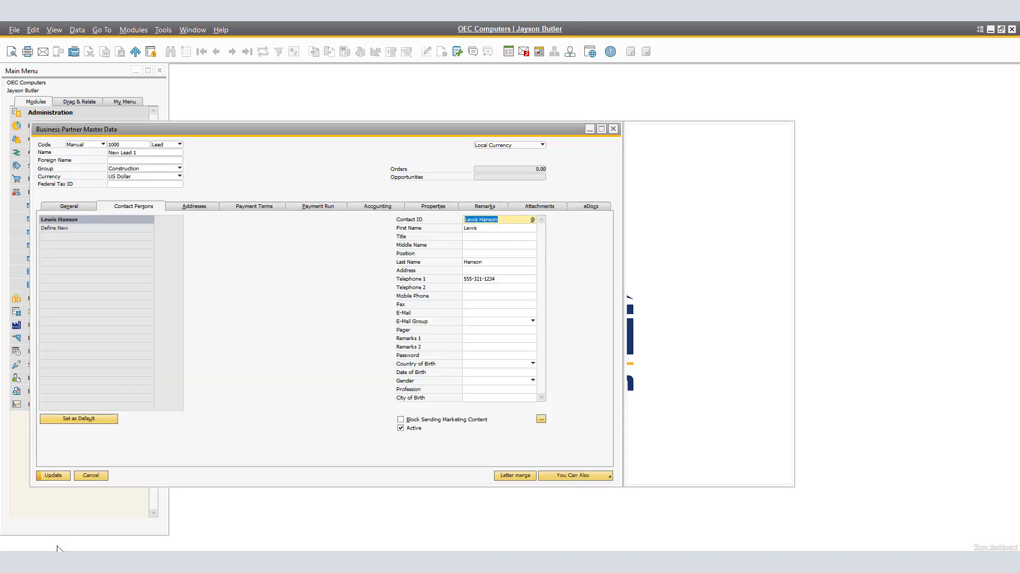
pyautogui.click(53, 544)
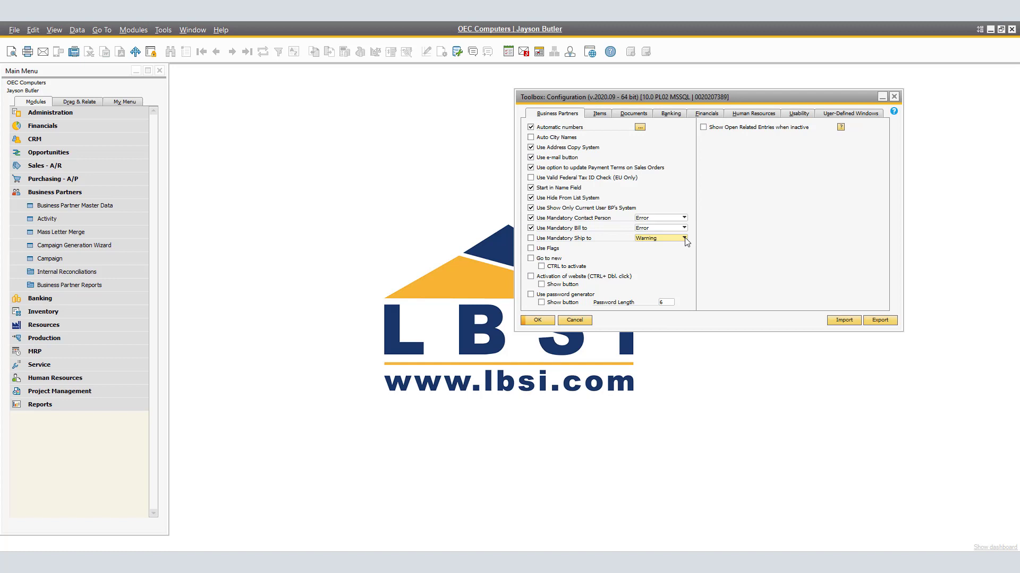
# - Enable Use Mandatory Ship to with the Warning level and update the toolbox configuration
pyautogui.click(684, 239)
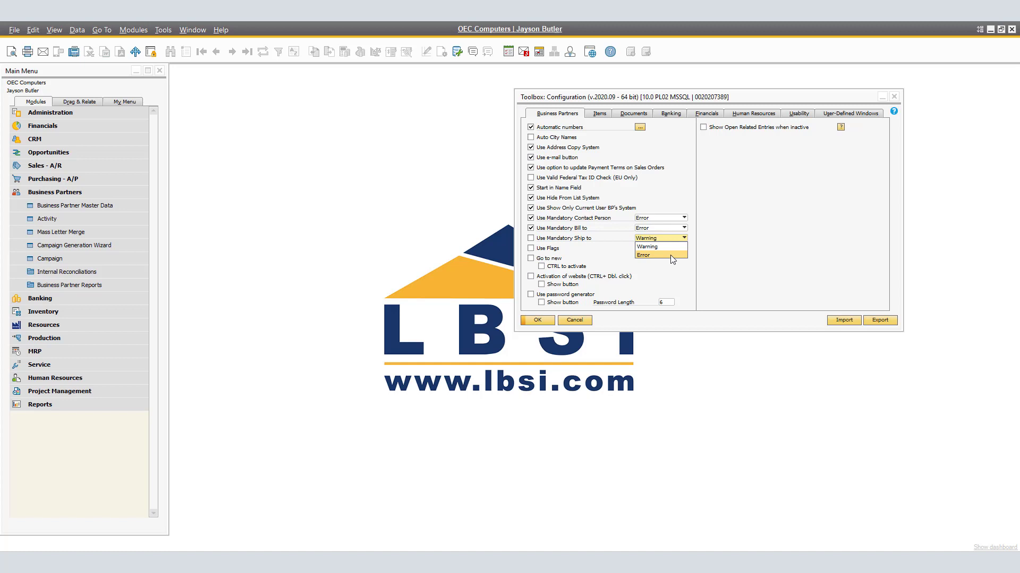
pyautogui.click(581, 246)
pyautogui.click(530, 238)
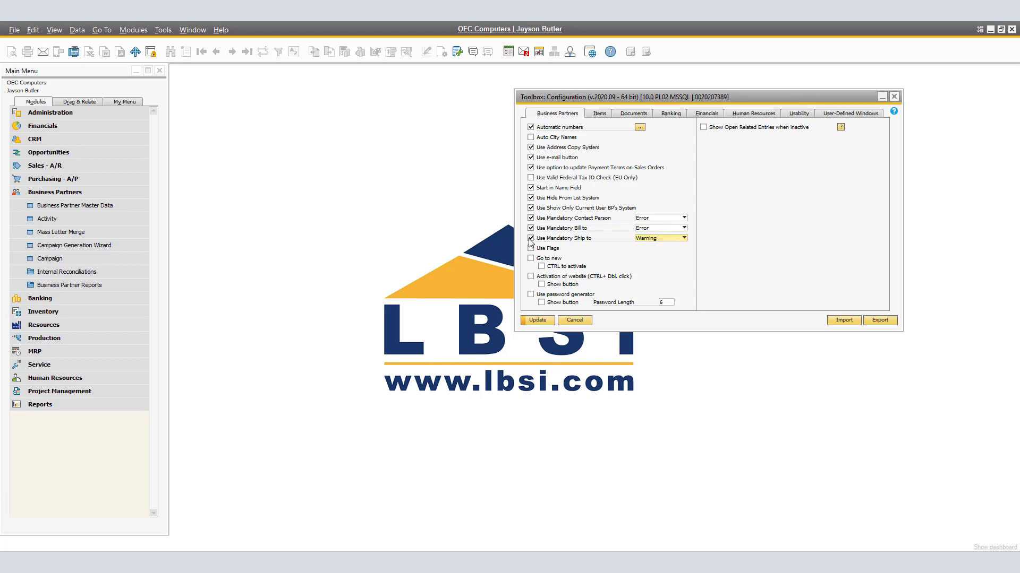
pyautogui.click(533, 321)
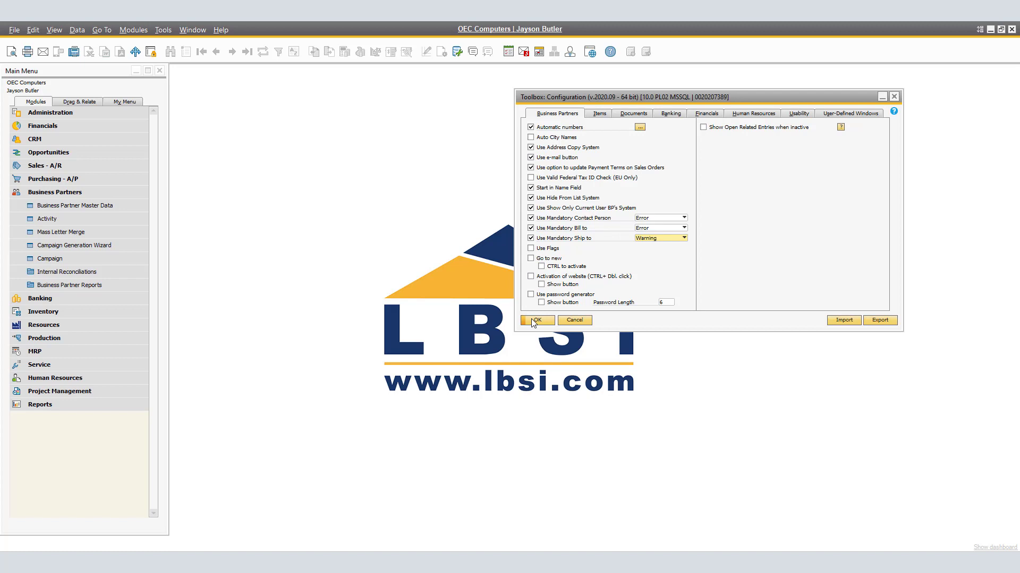
# - Open lead New Lead 1 in Business Partner Master Data, try updating it without a ship-to address, and decline
pyautogui.click(92, 208)
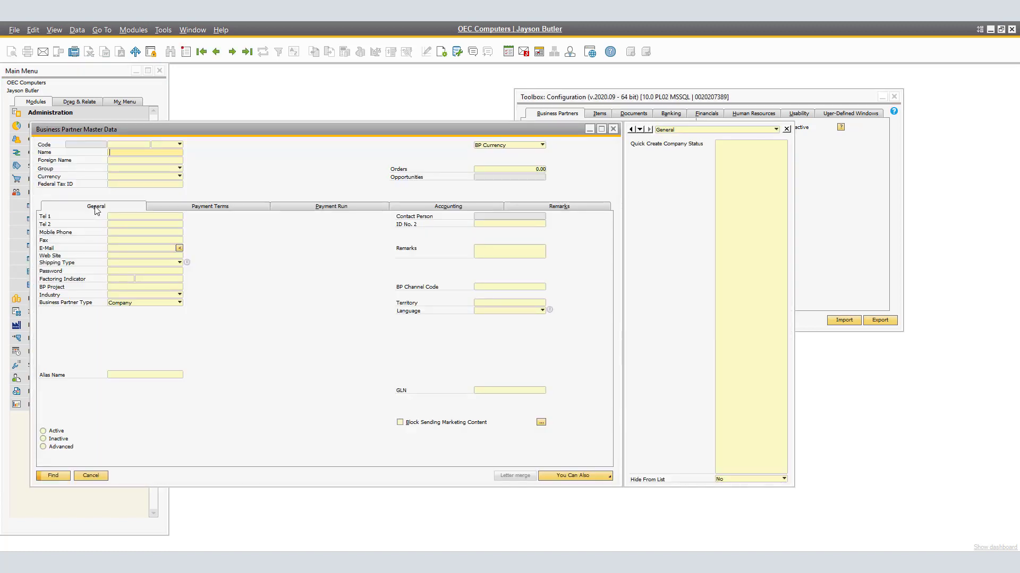
pyautogui.click(232, 52)
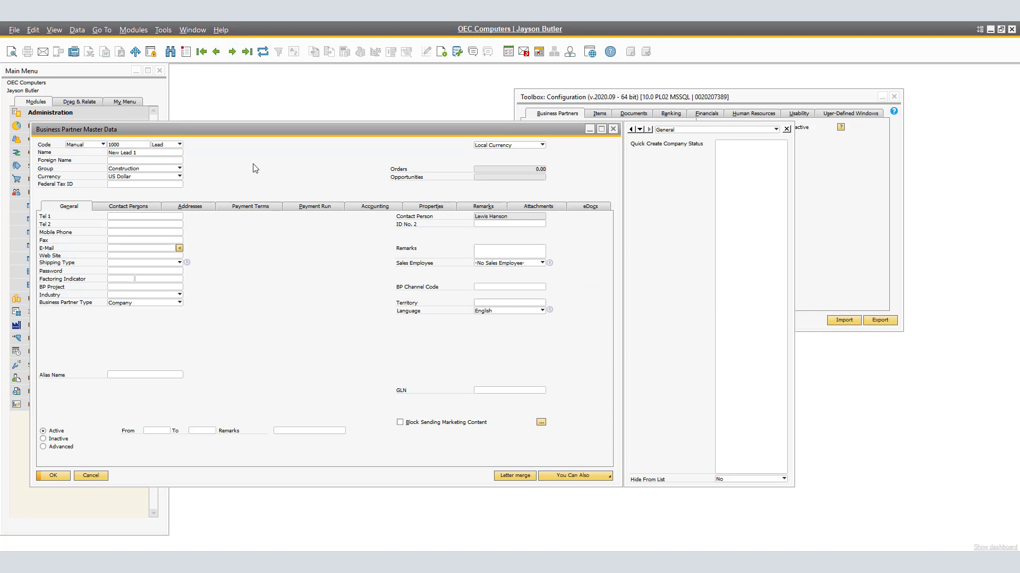
pyautogui.click(186, 207)
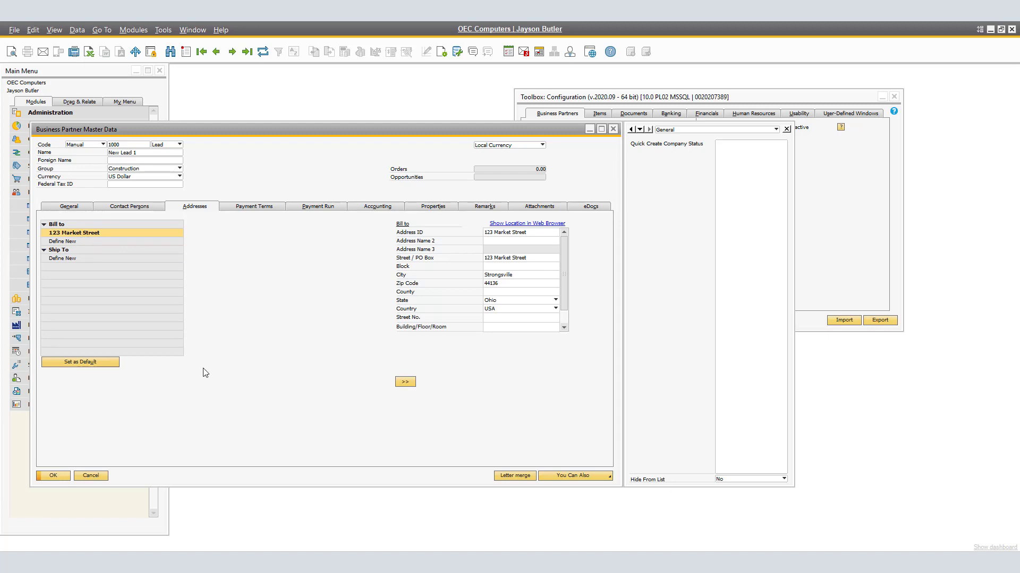
pyautogui.click(535, 234)
pyautogui.click(535, 233)
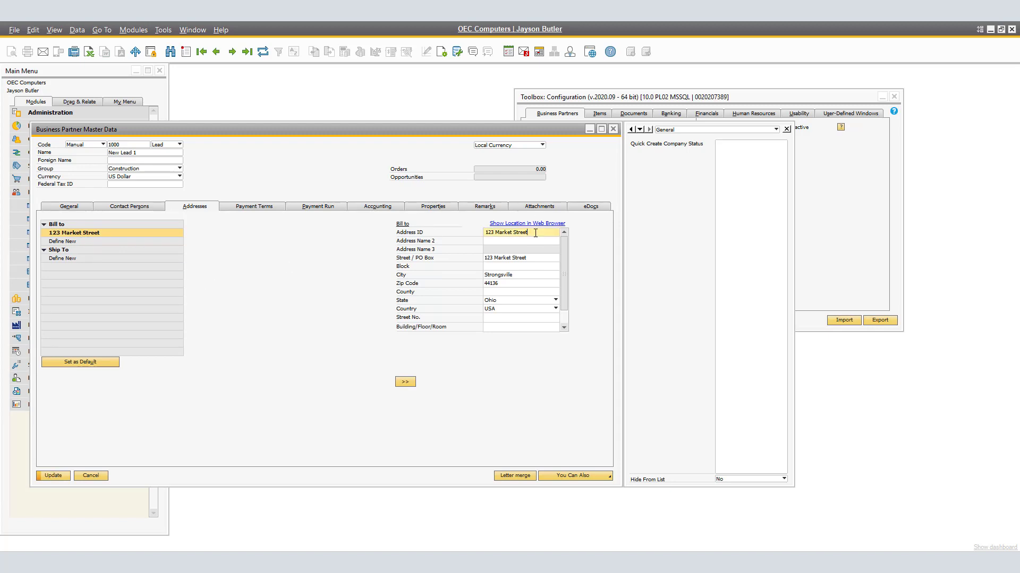
pyautogui.click(64, 475)
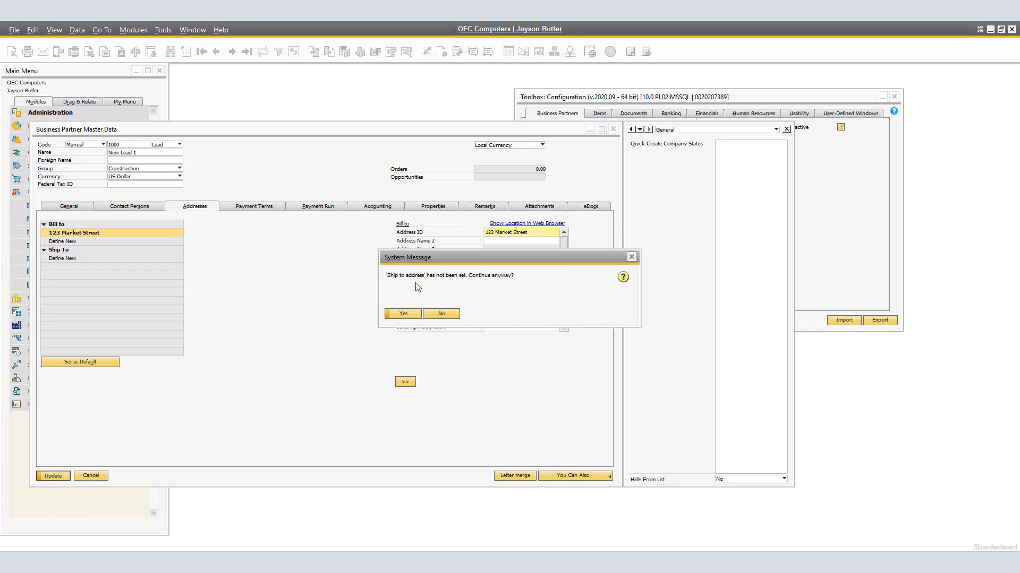
pyautogui.click(441, 314)
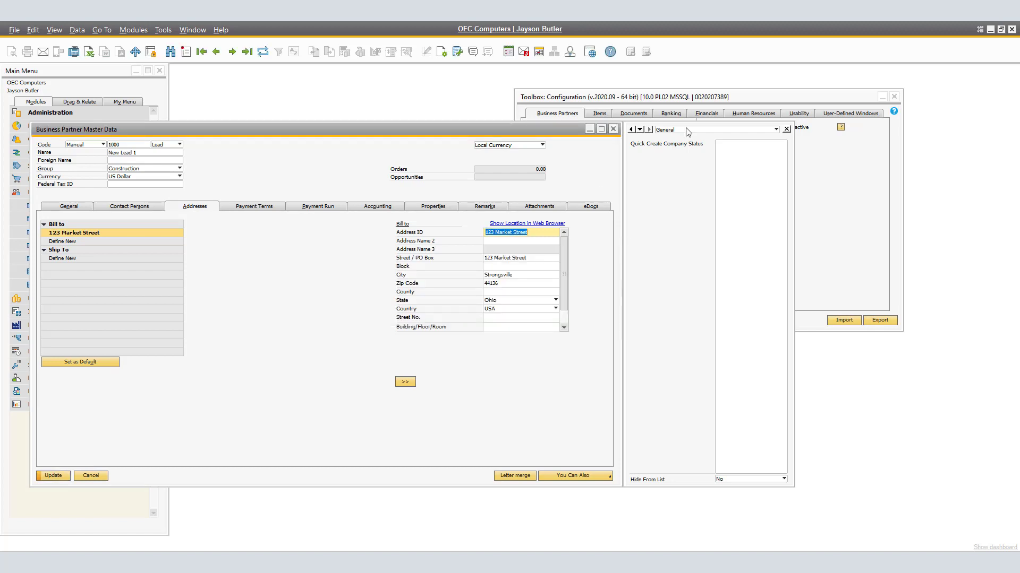
# - Set Use Mandatory Ship to to Error and update the toolbox configuration
pyautogui.click(837, 223)
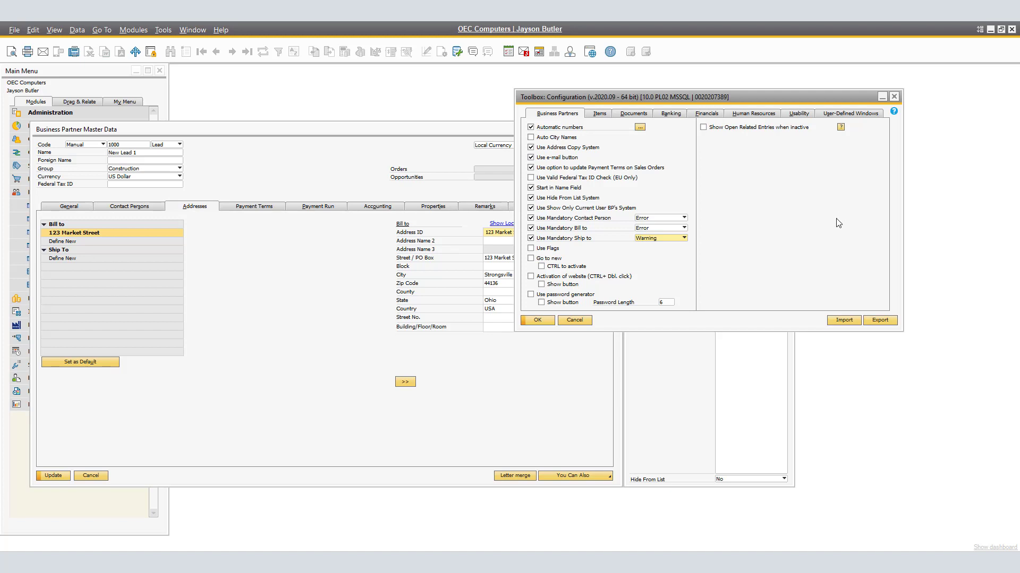
pyautogui.click(668, 242)
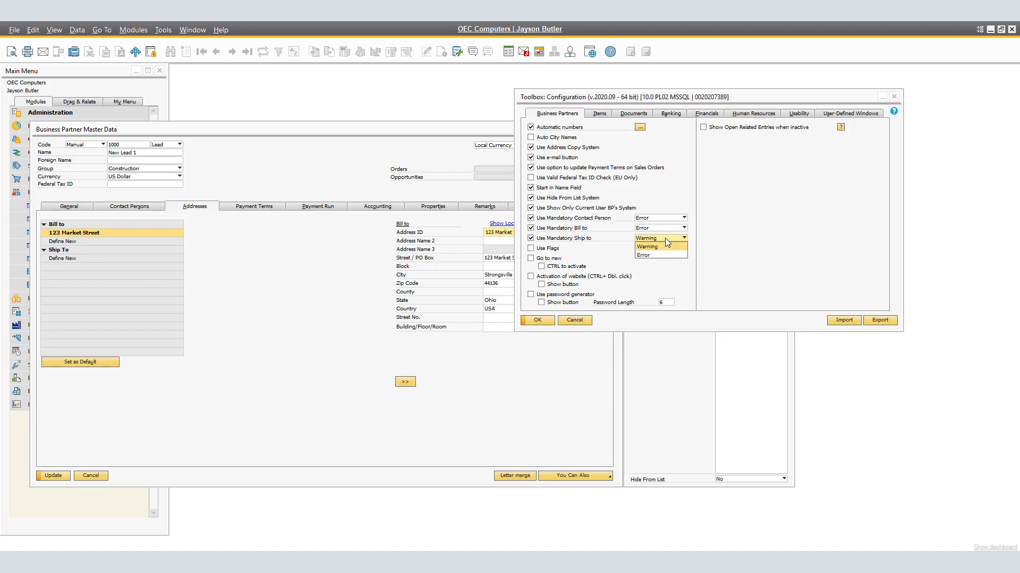
pyautogui.click(649, 256)
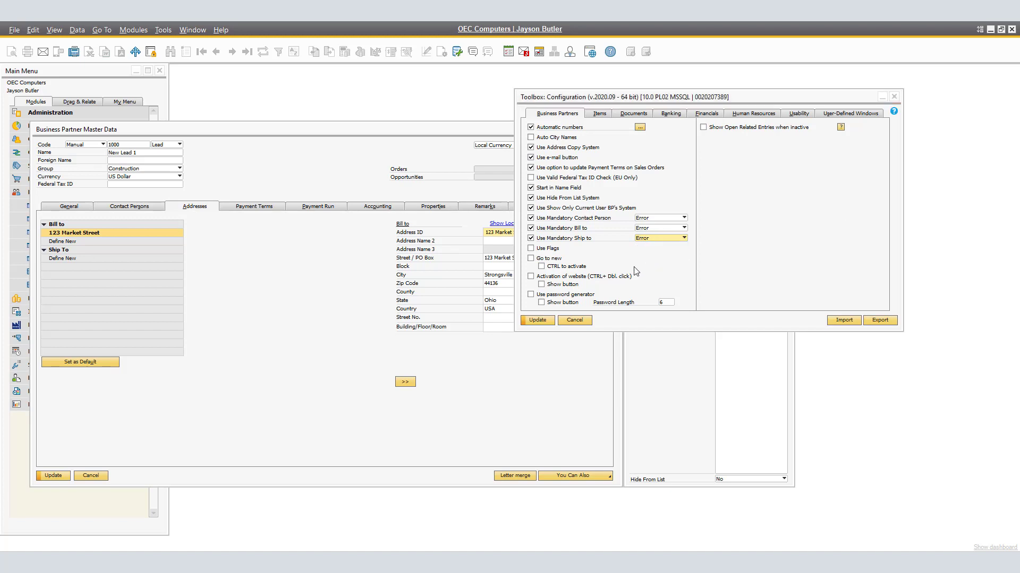
pyautogui.click(538, 321)
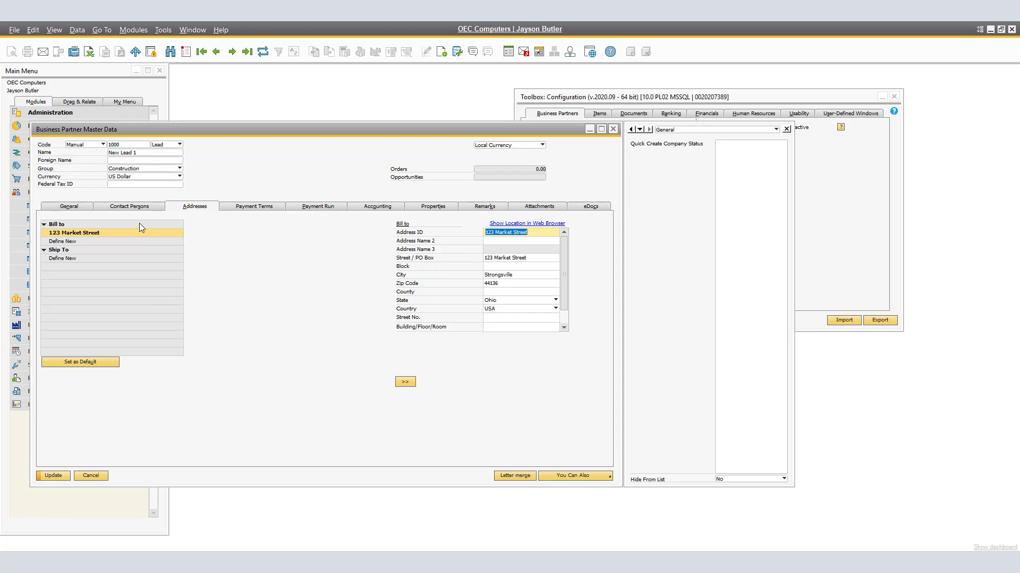
# - Copy the 123 Market Street bill-to address into a new ship-to address by exporting and importing it, then update the lead
pyautogui.rightClick(101, 231)
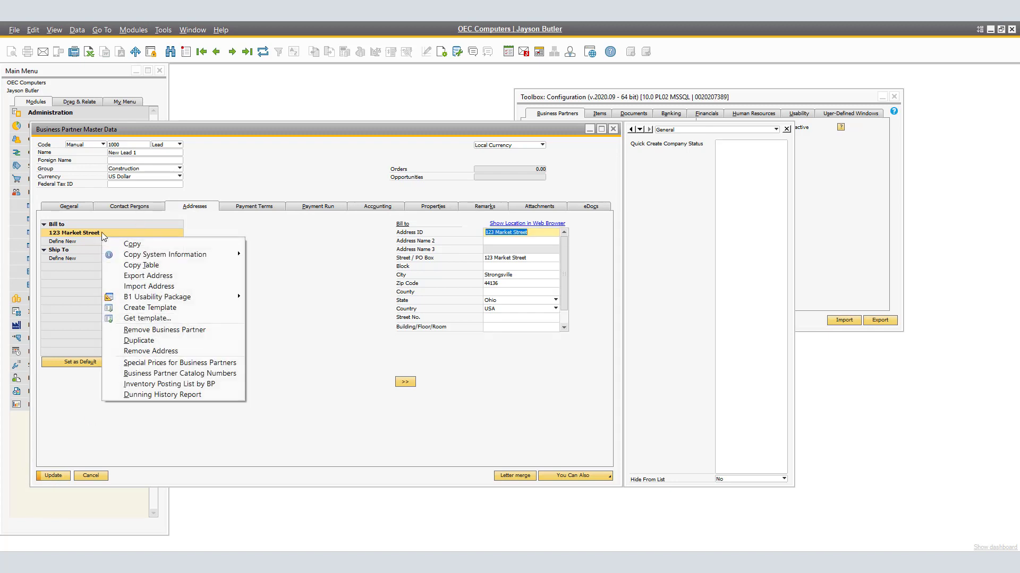
pyautogui.click(153, 277)
pyautogui.click(72, 260)
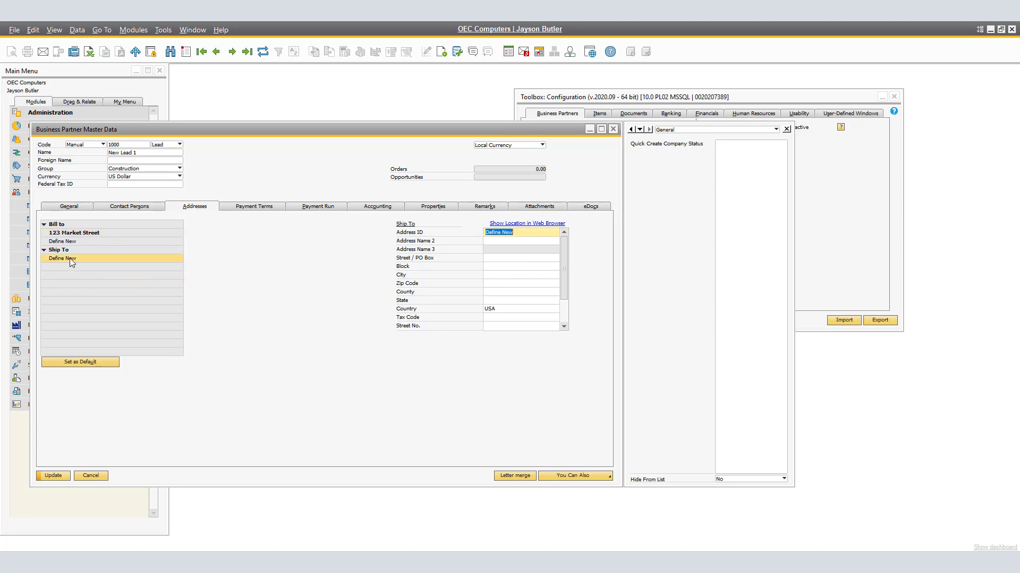
pyautogui.rightClick(74, 254)
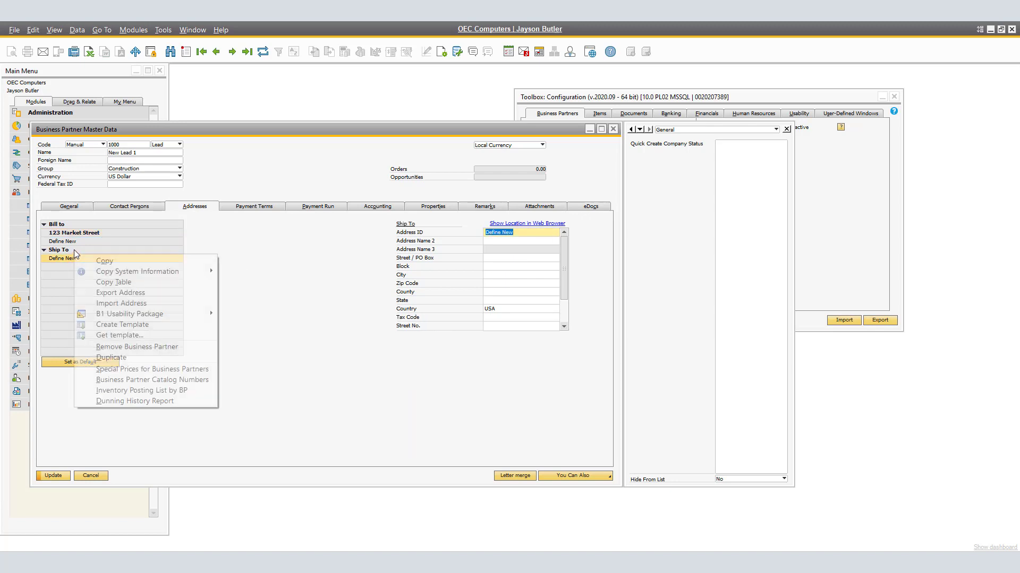
pyautogui.click(123, 304)
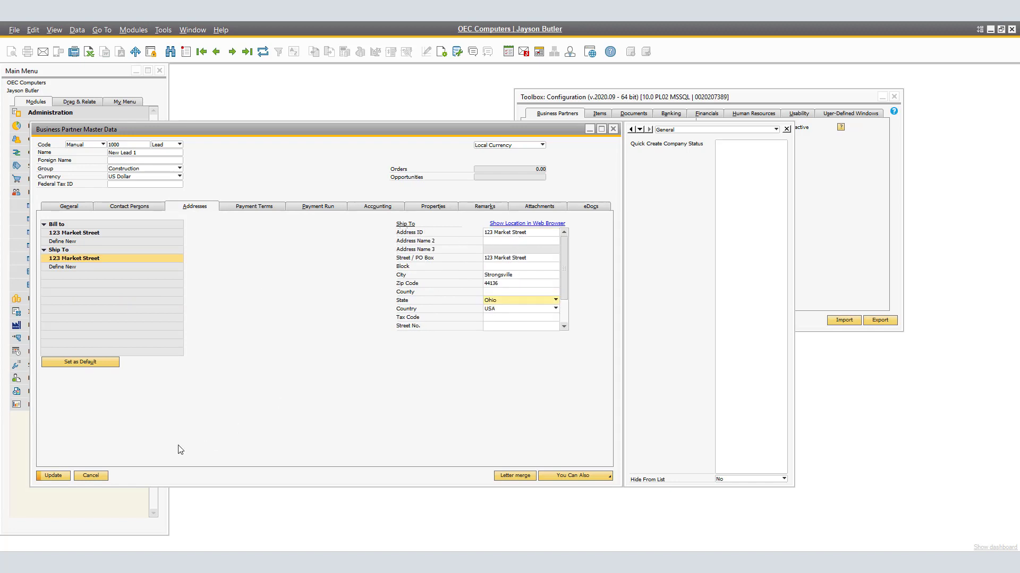
pyautogui.click(53, 475)
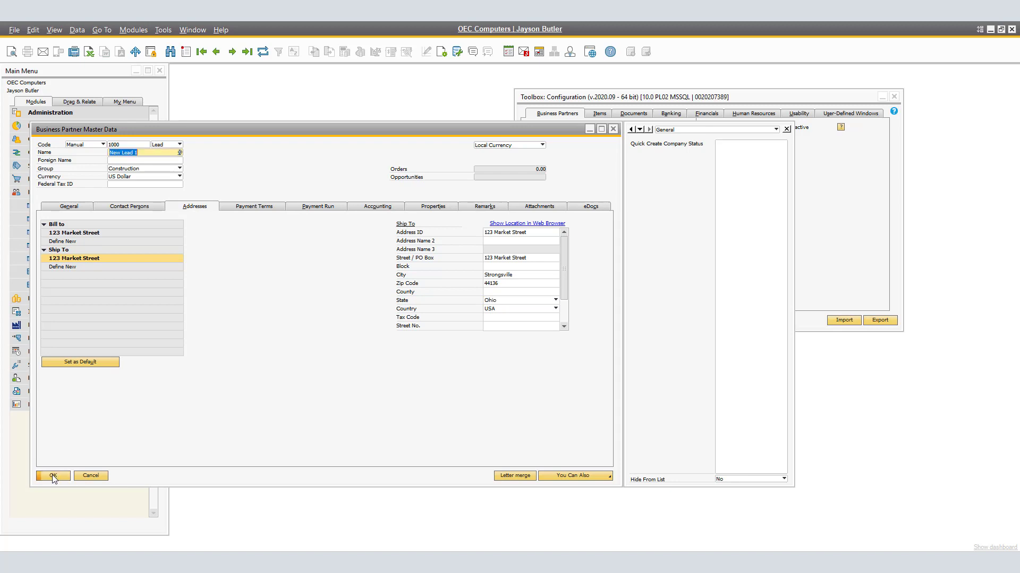
pyautogui.click(52, 475)
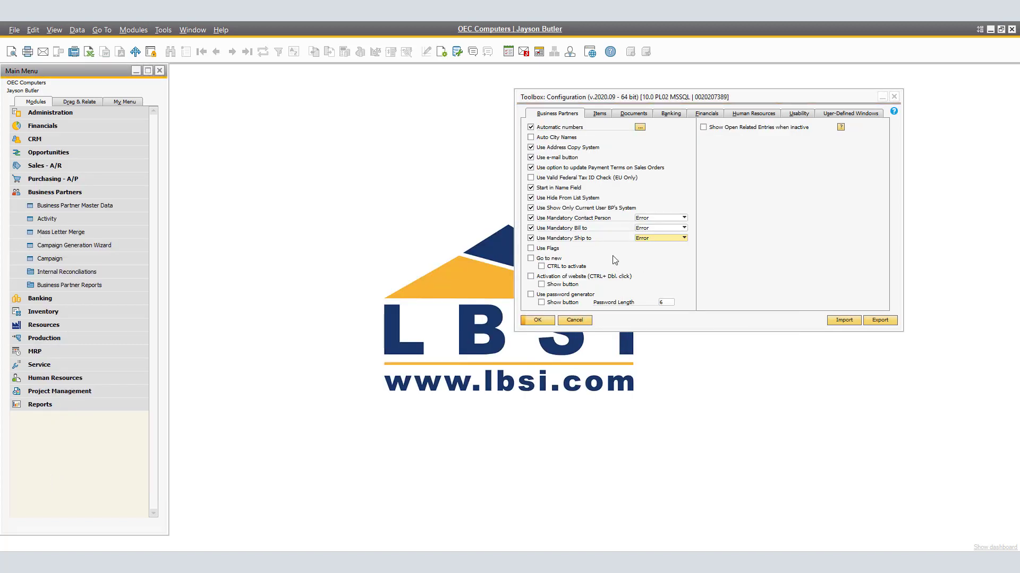
# - Enable Use Flags in the toolbox configuration and browse business partner records to view their country flags
pyautogui.click(531, 249)
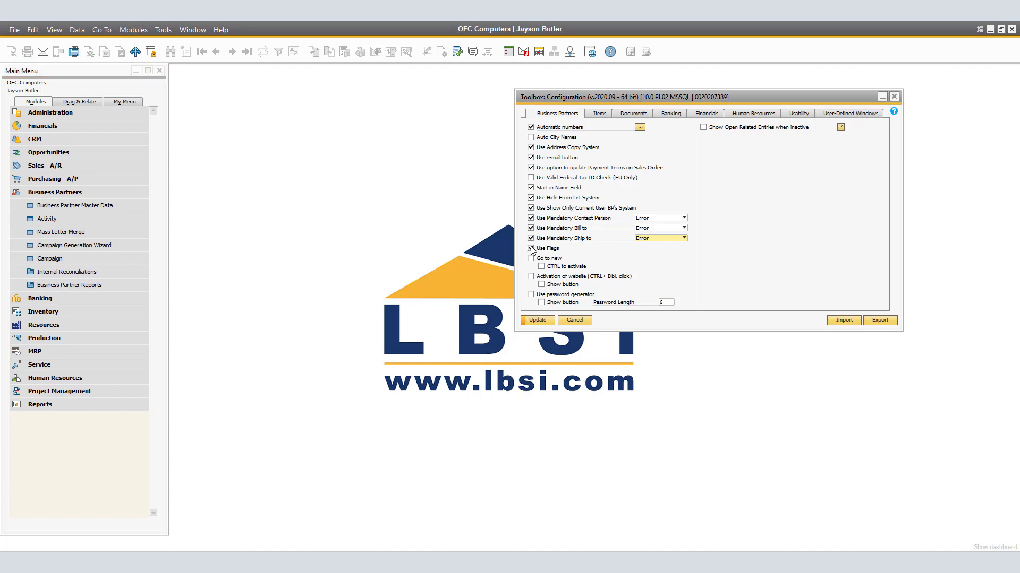
pyautogui.click(547, 321)
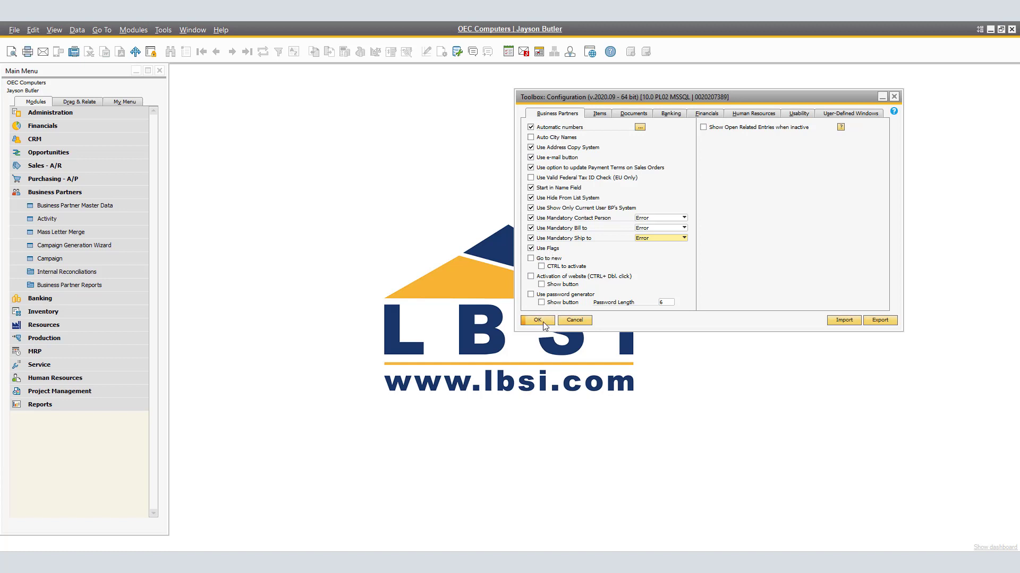
pyautogui.click(106, 205)
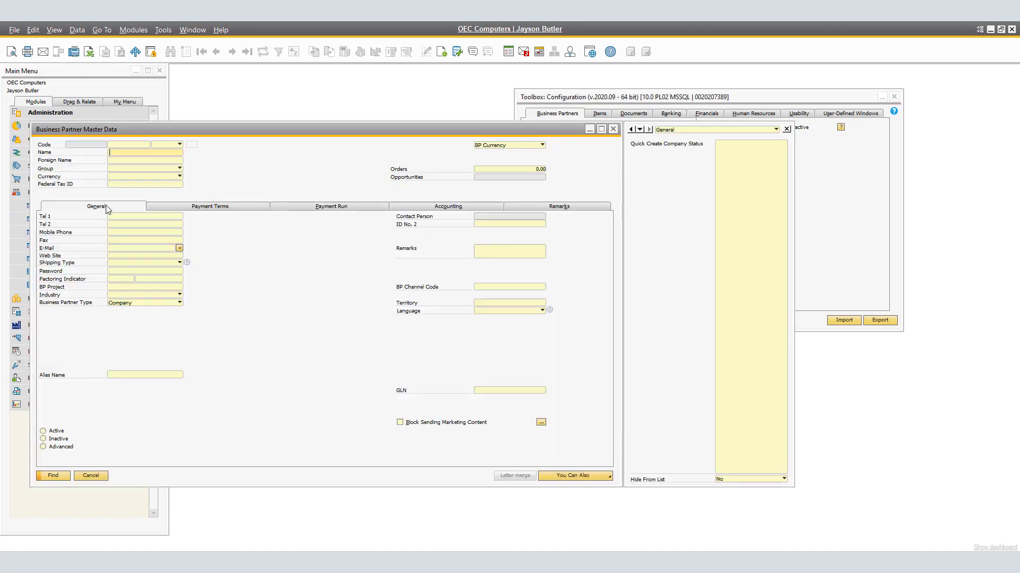
pyautogui.click(231, 52)
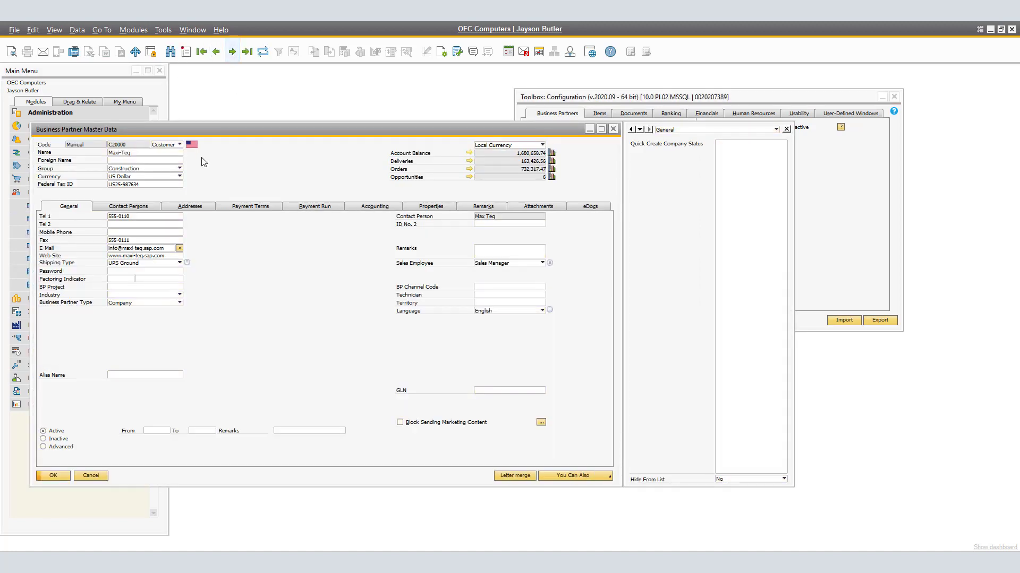
pyautogui.click(199, 207)
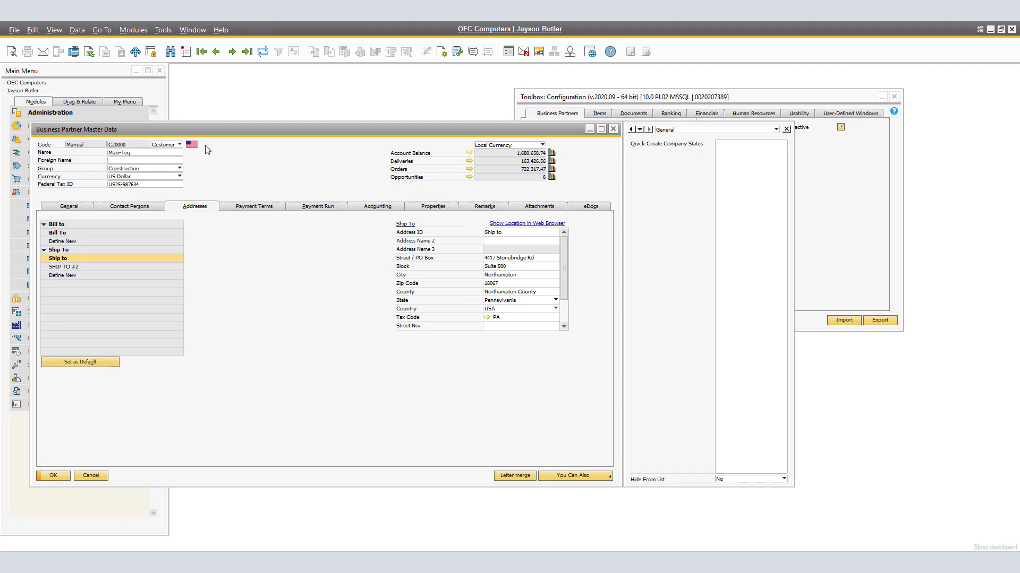
pyautogui.click(233, 51)
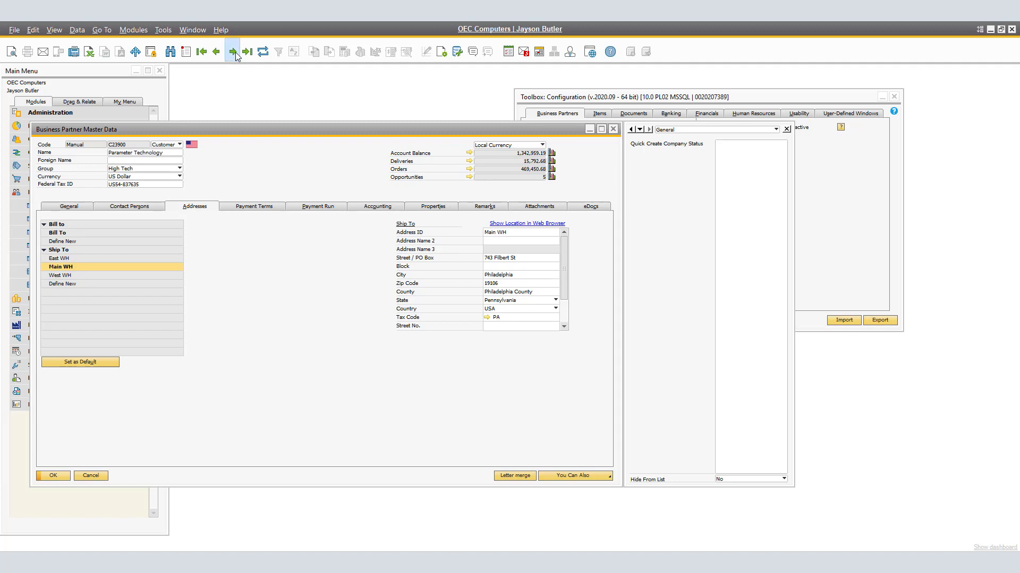
pyautogui.click(233, 52)
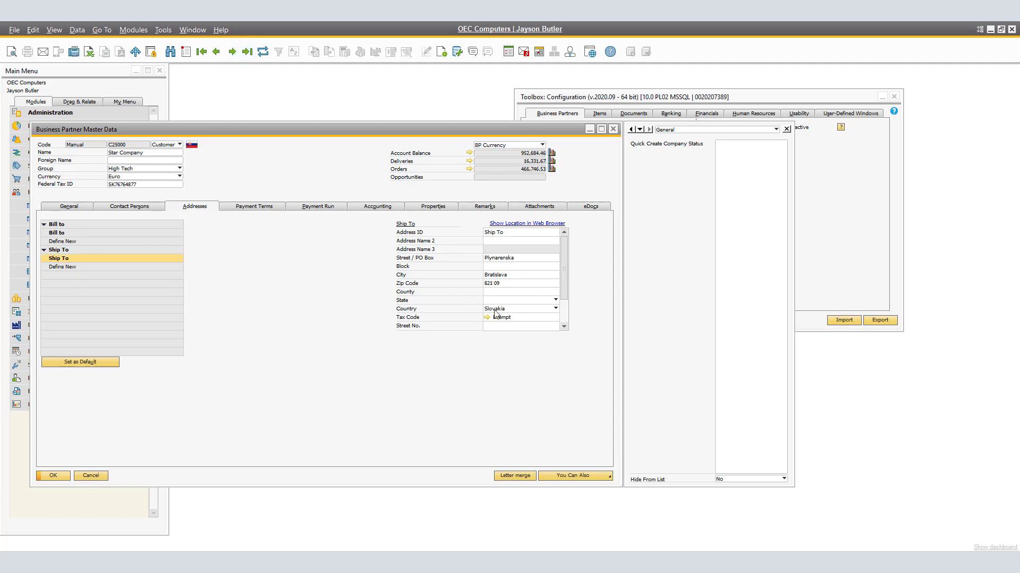
pyautogui.click(223, 53)
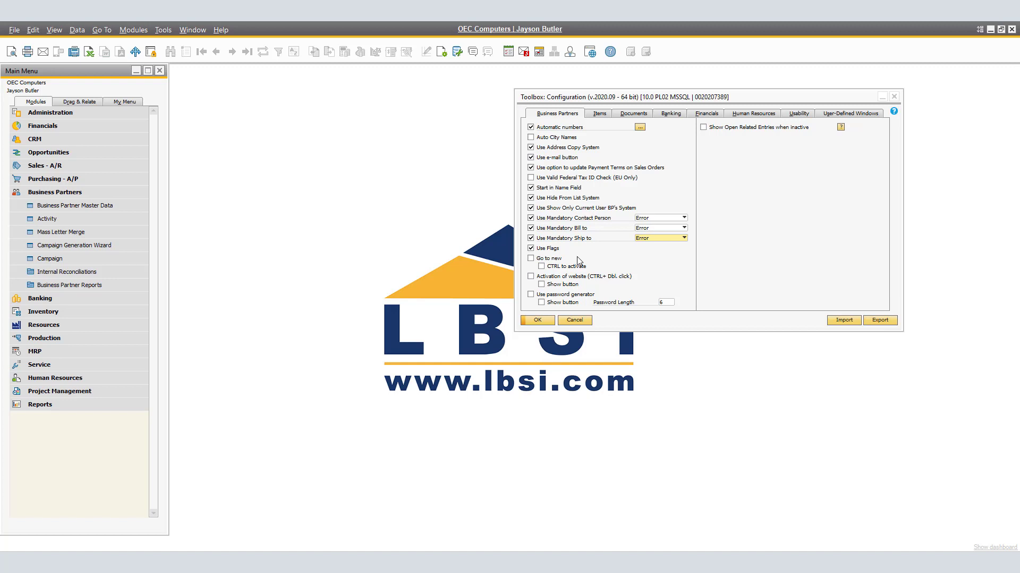
# - Enable Go to new, update the configuration, and open Business Partner Master Data to test it
pyautogui.click(530, 259)
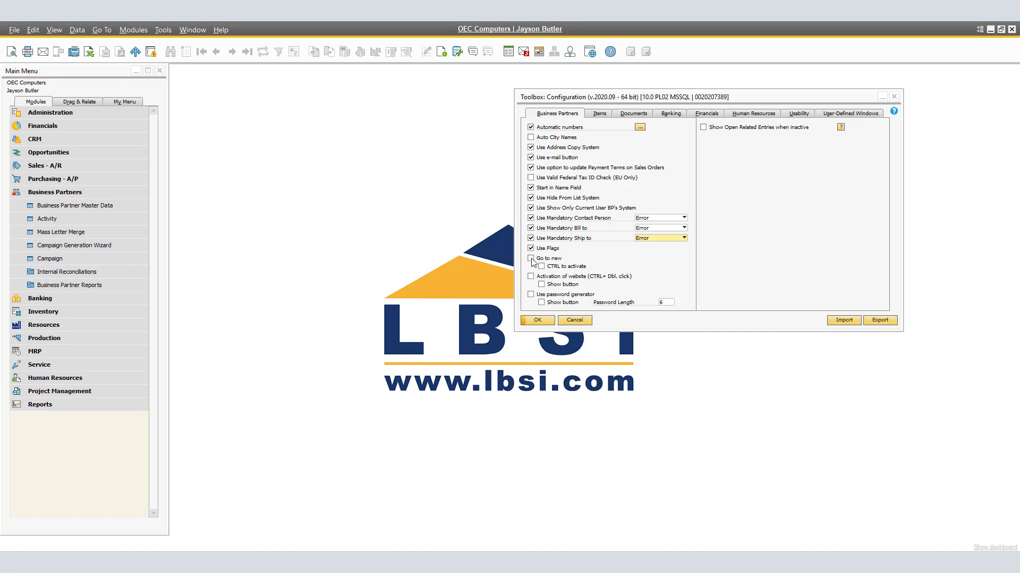
pyautogui.click(538, 321)
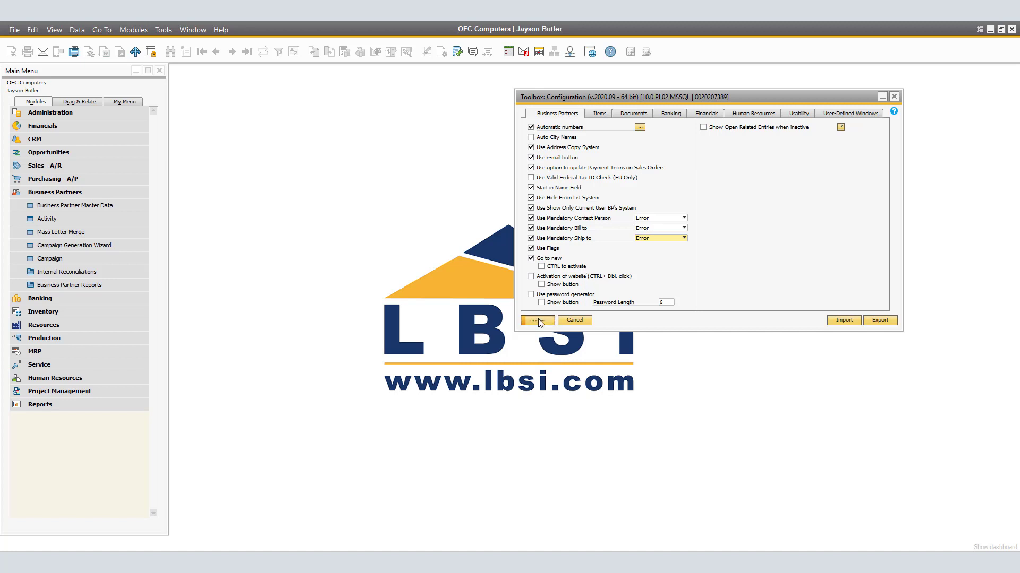
pyautogui.click(79, 209)
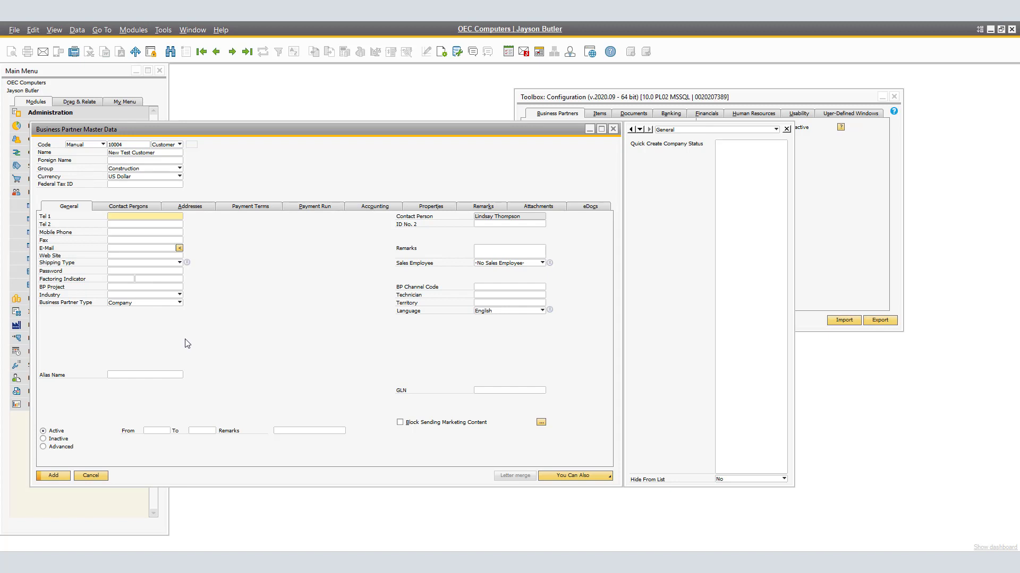
pyautogui.click(53, 476)
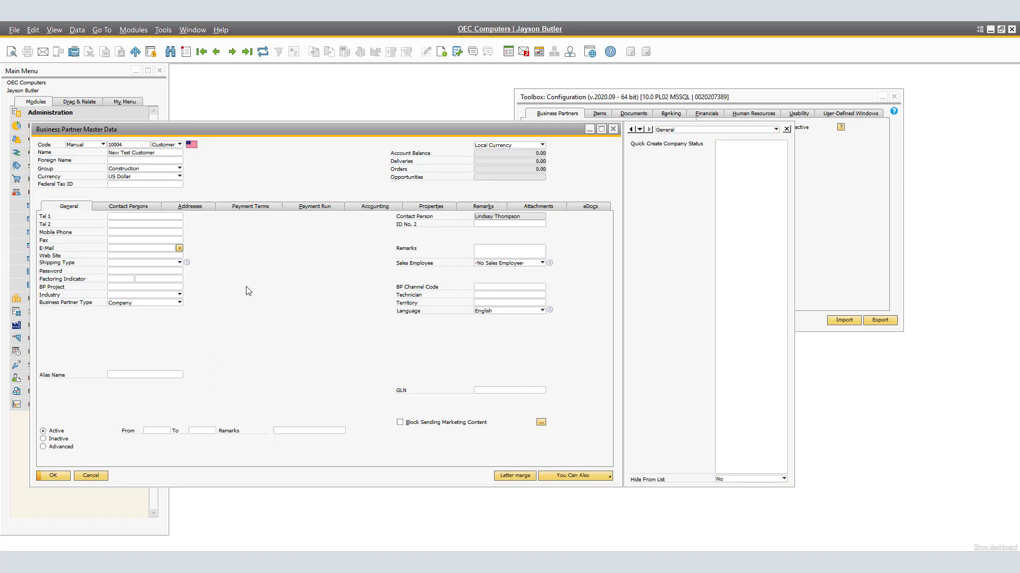
# - Enable CTRL to activate under Go to new and update the toolbox configuration
pyautogui.click(553, 98)
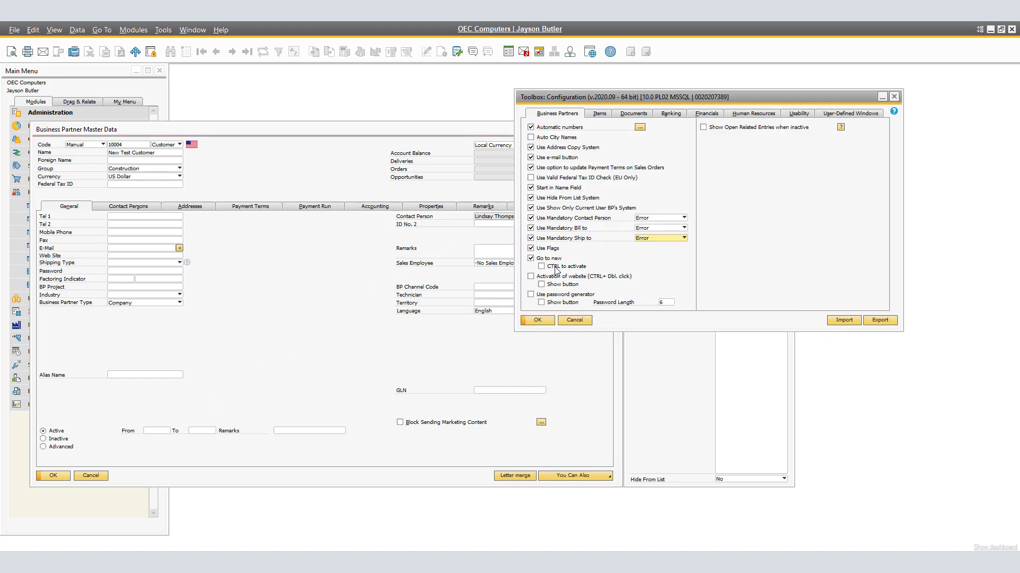
pyautogui.click(541, 266)
pyautogui.click(542, 321)
pyautogui.click(242, 384)
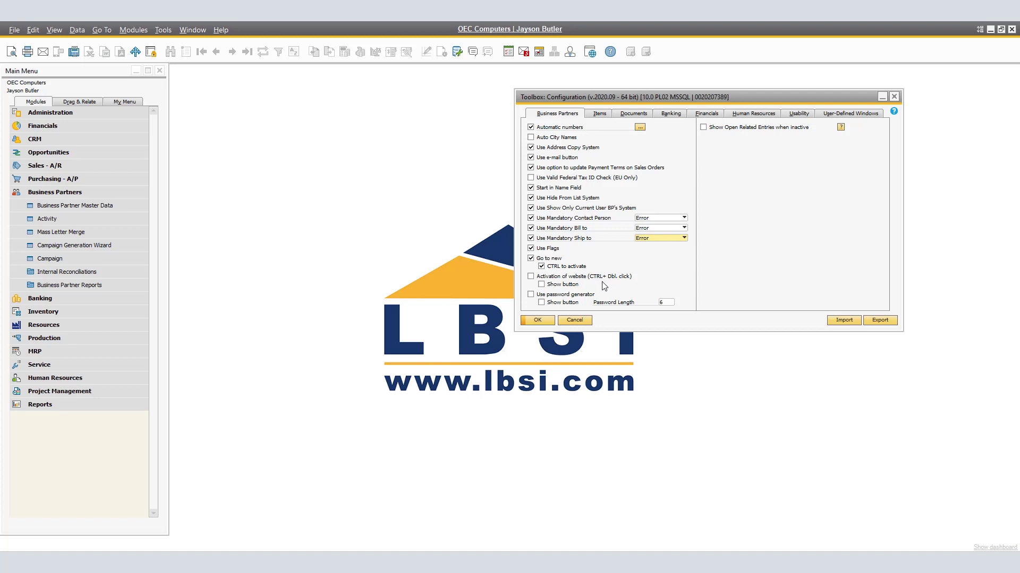
# - Enable Activation of website with its Show button option and update the toolbox configuration
pyautogui.click(531, 278)
pyautogui.click(542, 285)
pyautogui.click(538, 321)
# - Open Business Partner Master Data and browse to customer Maxi-Teq to view the website button
pyautogui.click(104, 205)
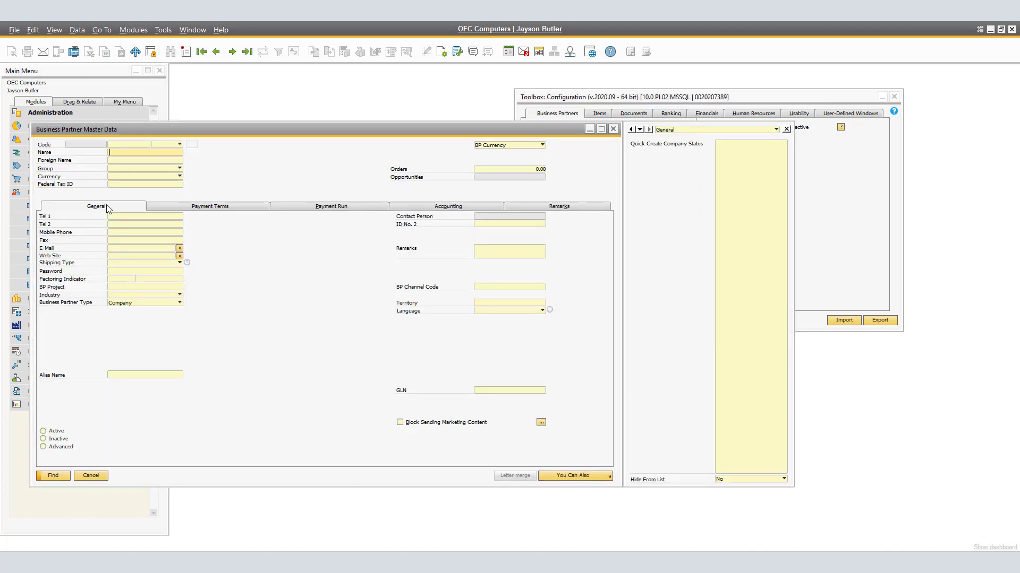
pyautogui.click(232, 51)
pyautogui.click(232, 51)
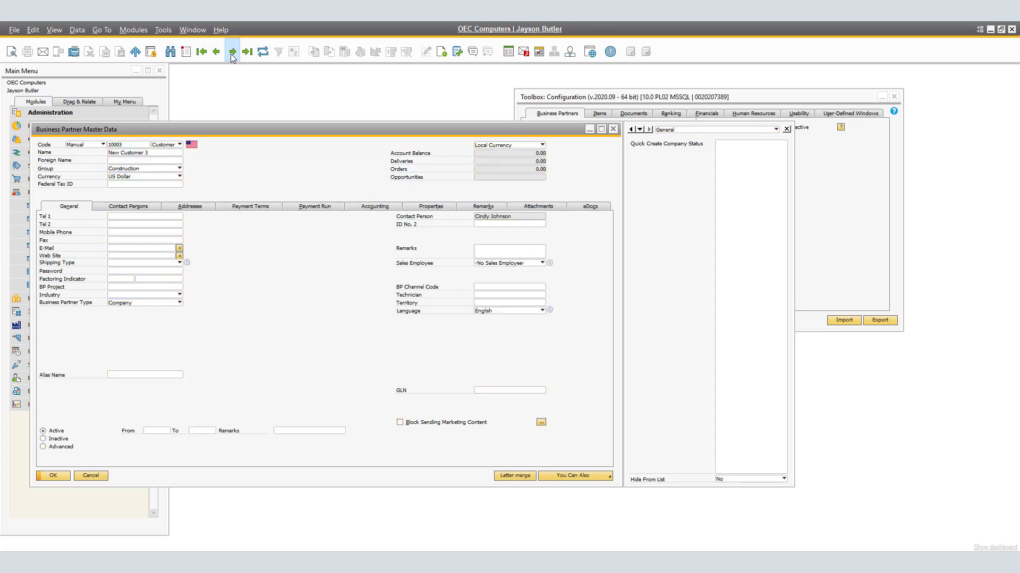
pyautogui.click(232, 52)
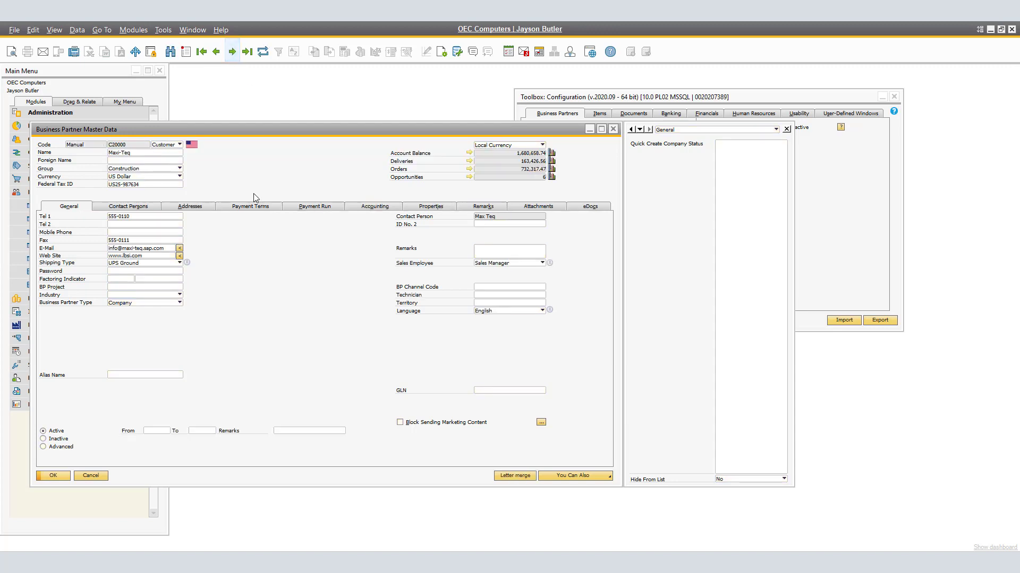
# - Open Maxi-Teq's website from the Web Site field, return to the customer record, and use the Go to Website button
pyautogui.click(152, 255)
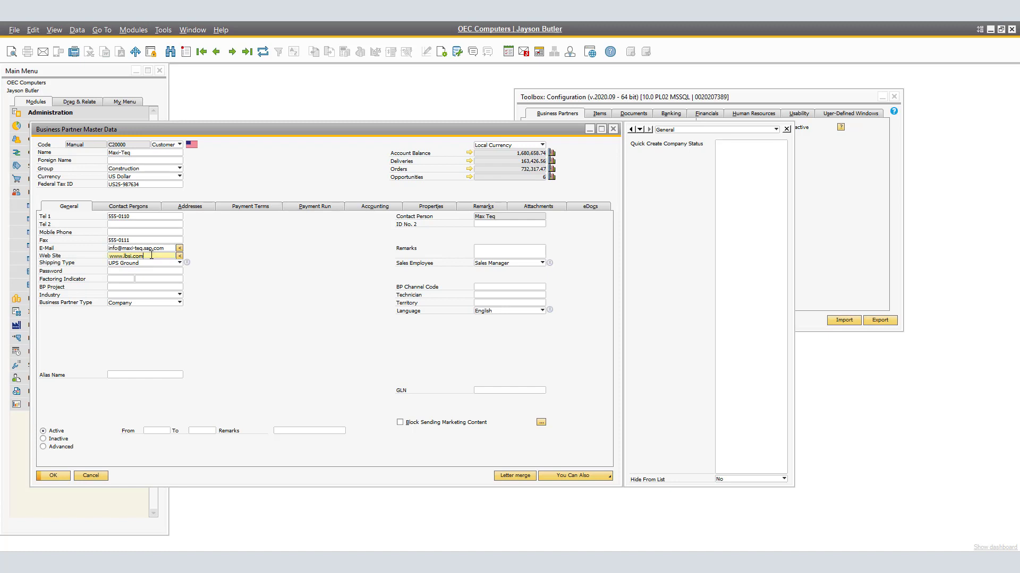
pyautogui.doubleClick(152, 256)
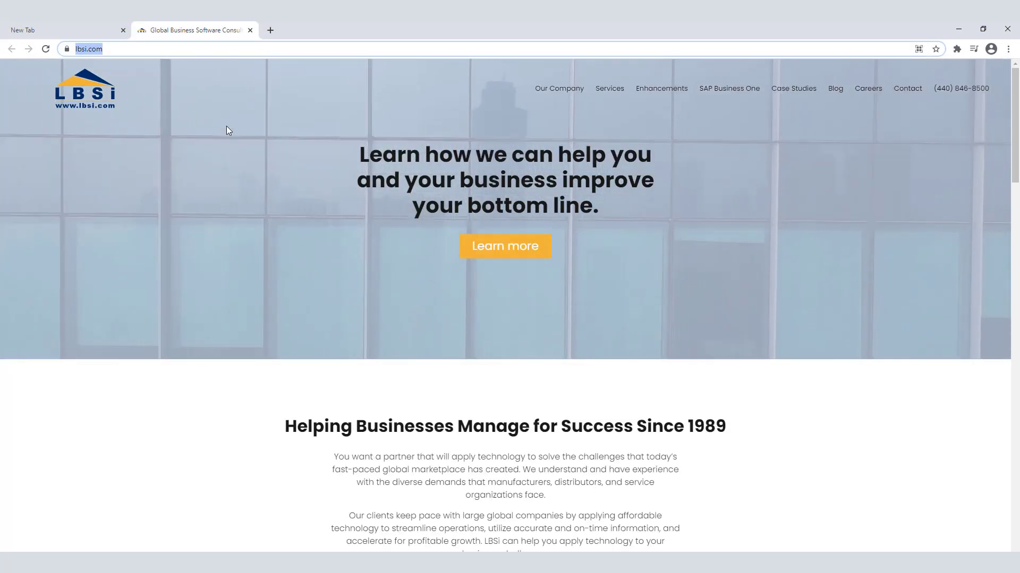
pyautogui.click(958, 30)
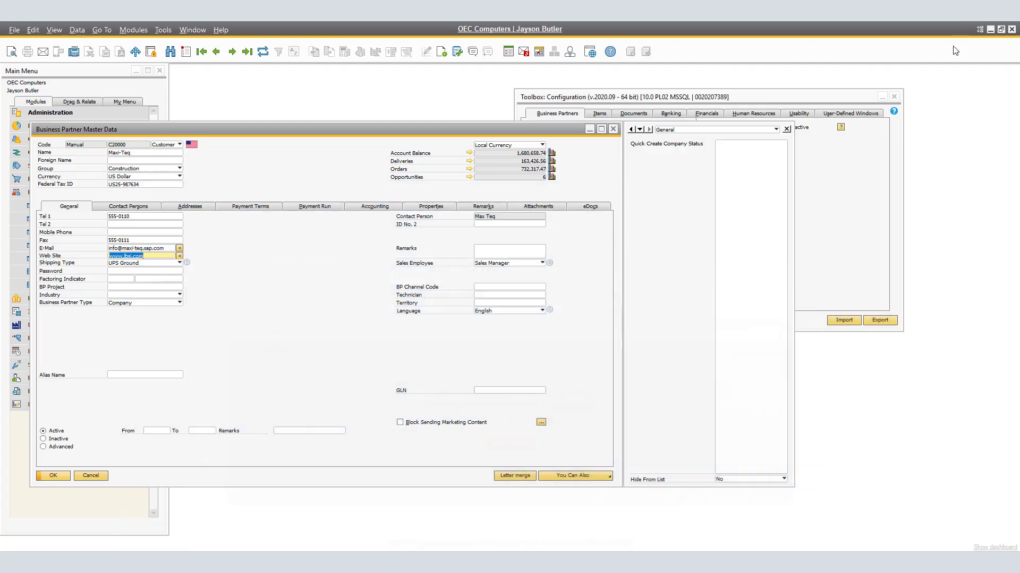
pyautogui.click(179, 257)
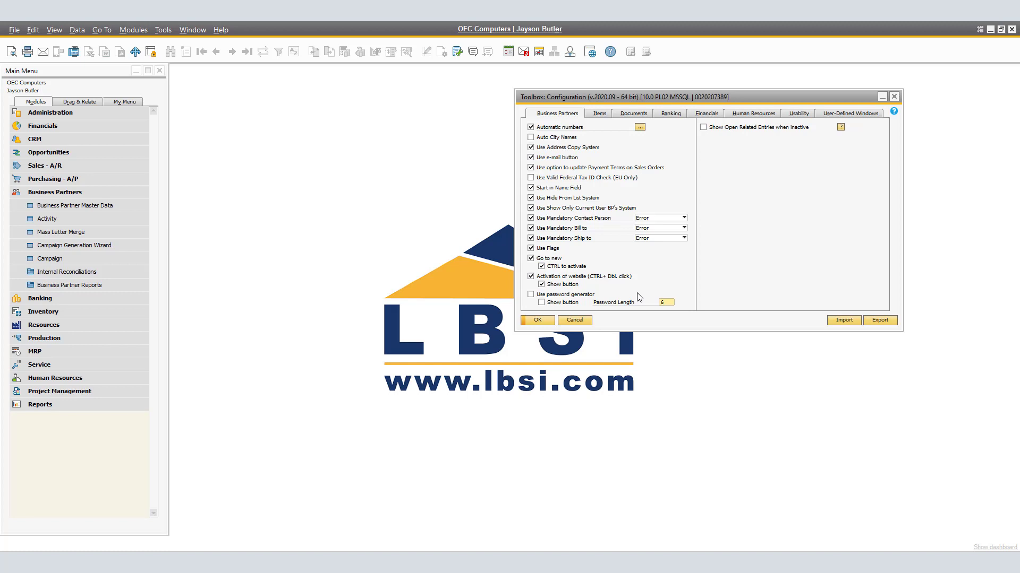
# - Enable Use password generator with its Show button option, update the toolbox configuration, and open Business Partner Master Data
pyautogui.click(532, 294)
pyautogui.click(541, 322)
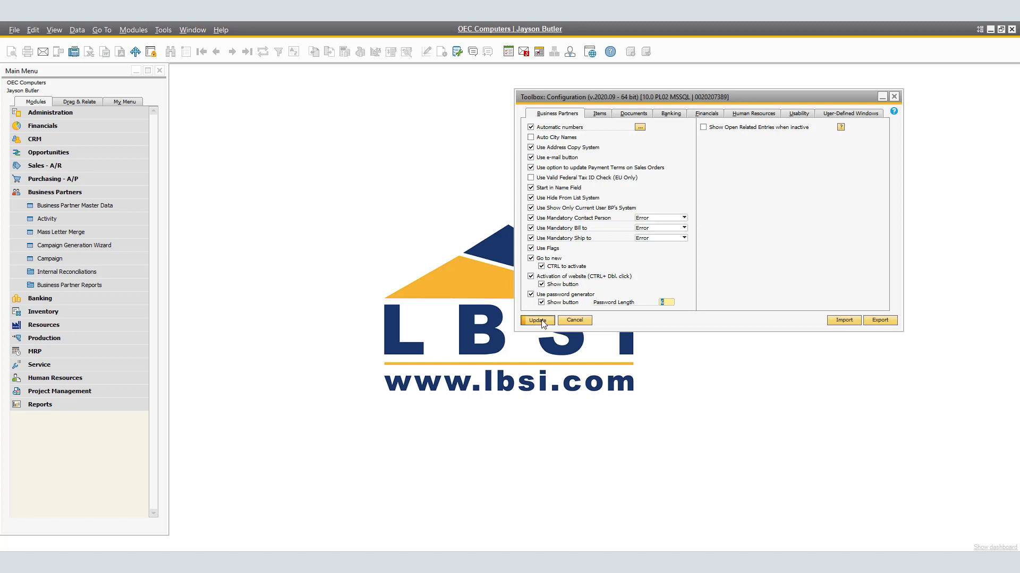
pyautogui.click(87, 206)
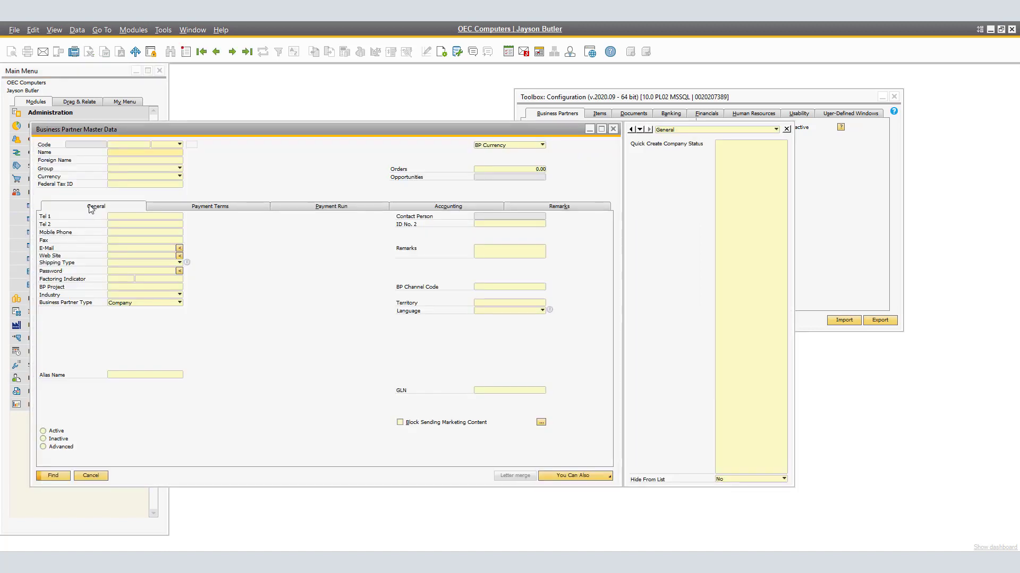
# - Browse to customer Maxi-Teq and type a password into its Password field
pyautogui.click(232, 52)
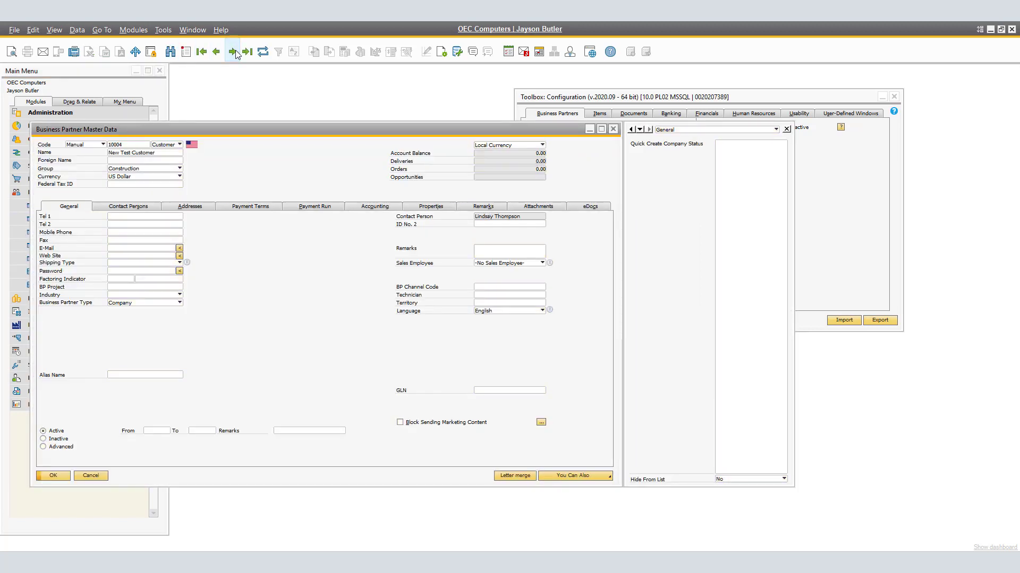
pyautogui.click(234, 52)
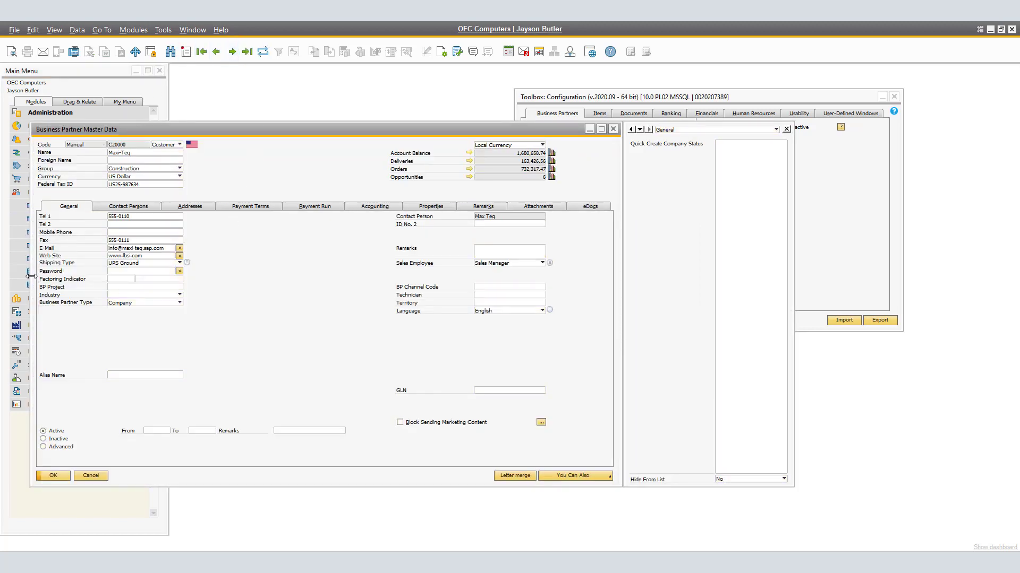
pyautogui.click(160, 273)
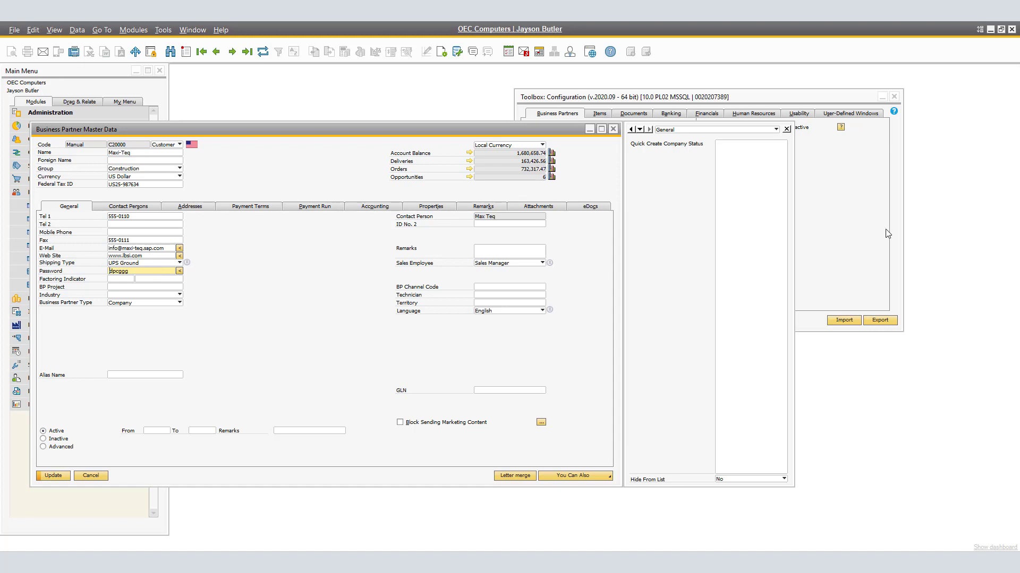
# - Clear the customer's password, generate a new one with the password generator button, and update the record
pyautogui.click(870, 245)
pyautogui.click(665, 302)
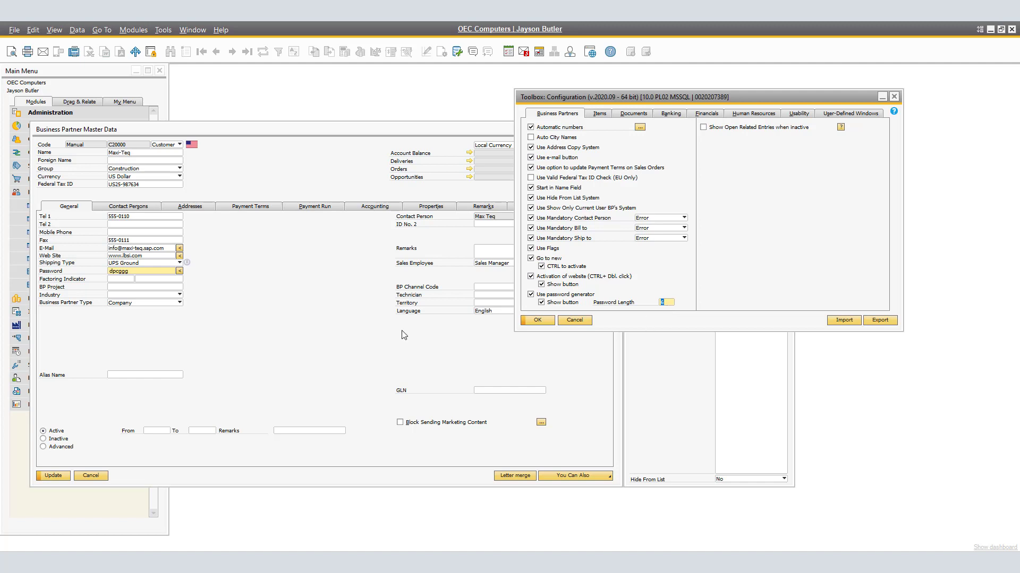
pyautogui.click(69, 272)
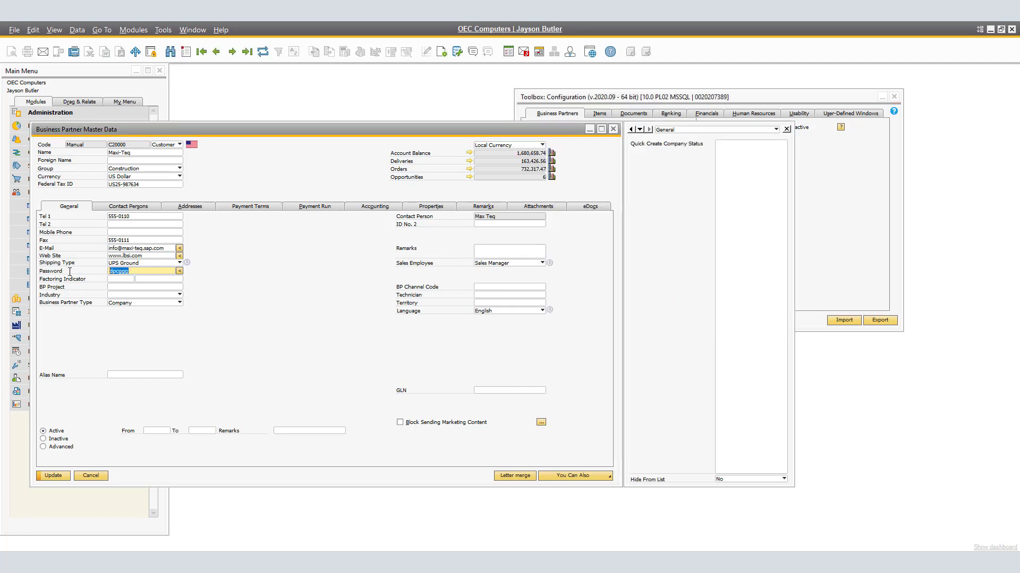
pyautogui.press('BackSpace')
pyautogui.keyDown('ctrl'); pyautogui.doubleClick(180, 271); pyautogui.keyUp('ctrl')
pyautogui.click(62, 478)
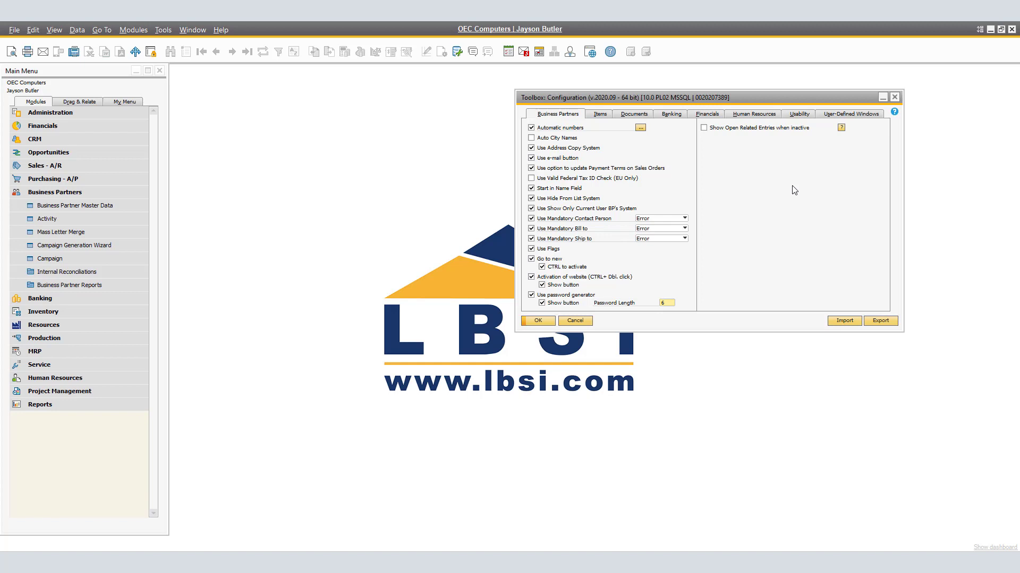
# - Enable Show Open Related Entries when inactive, update the toolbox configuration, and open Business Partner Master Data
pyautogui.click(703, 128)
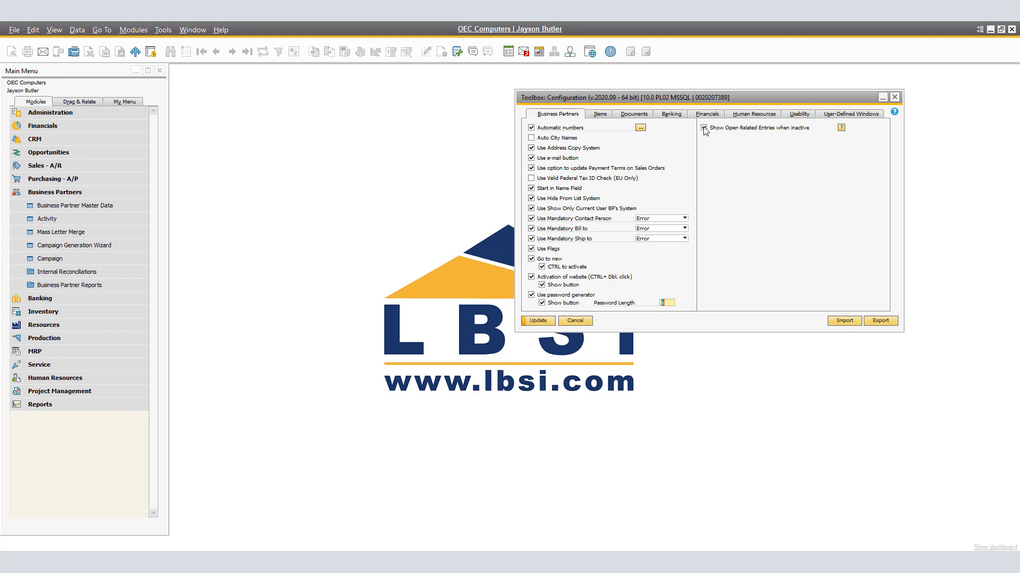
pyautogui.click(545, 323)
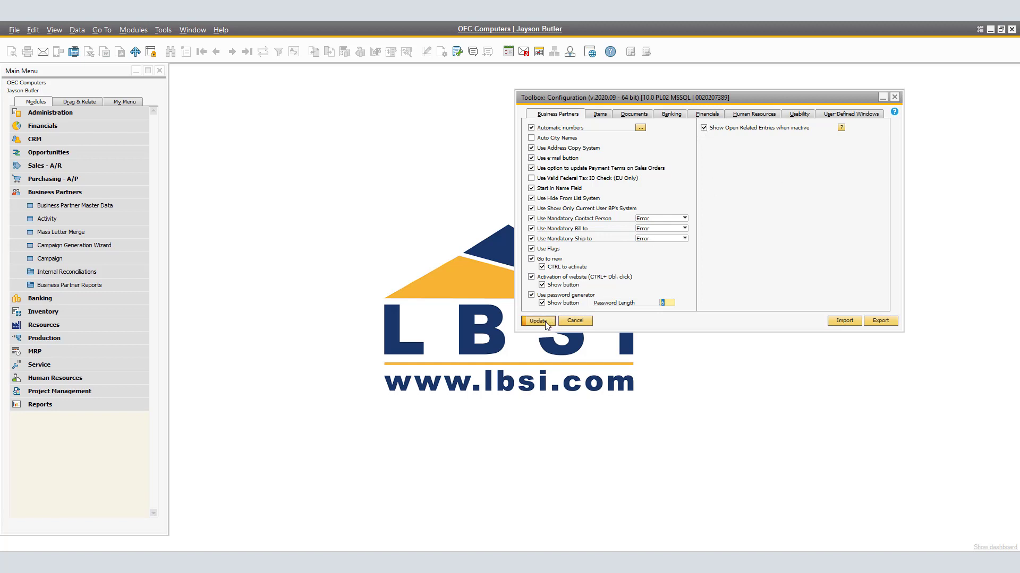
pyautogui.click(100, 205)
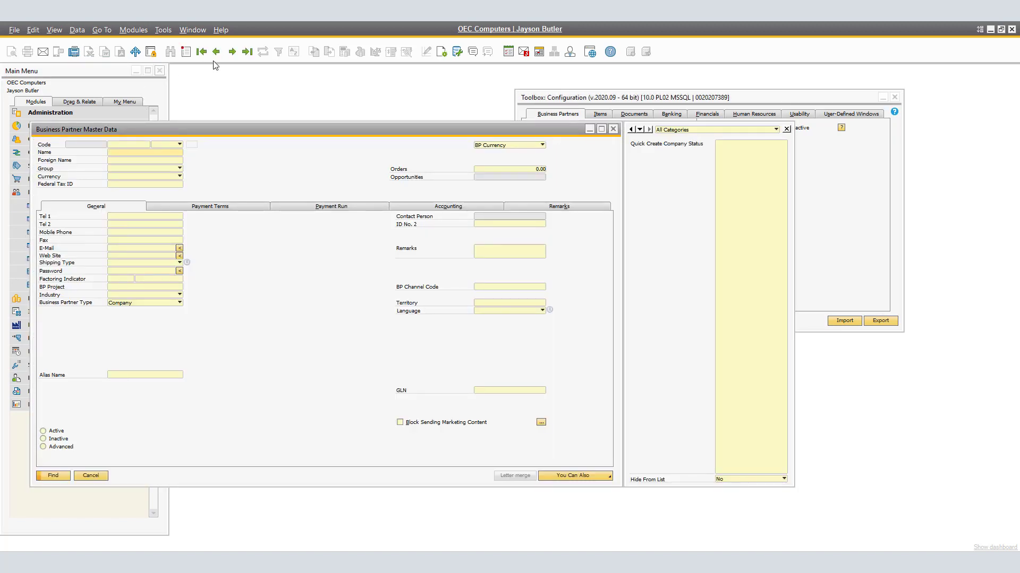
# - Browse to the inactive customer Maxi-Teq and update its record to bring up its related open entries
pyautogui.click(232, 51)
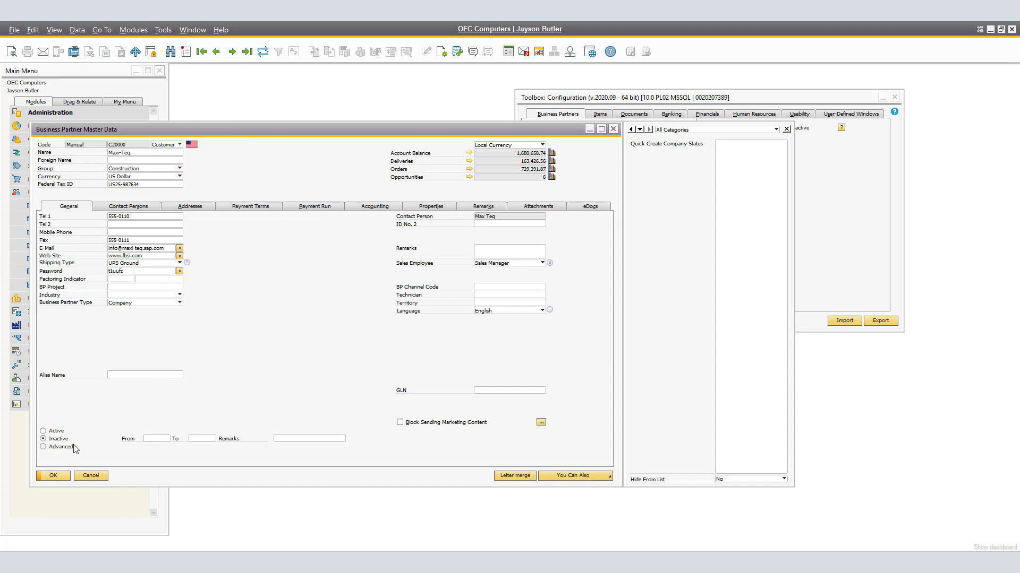
pyautogui.click(154, 217)
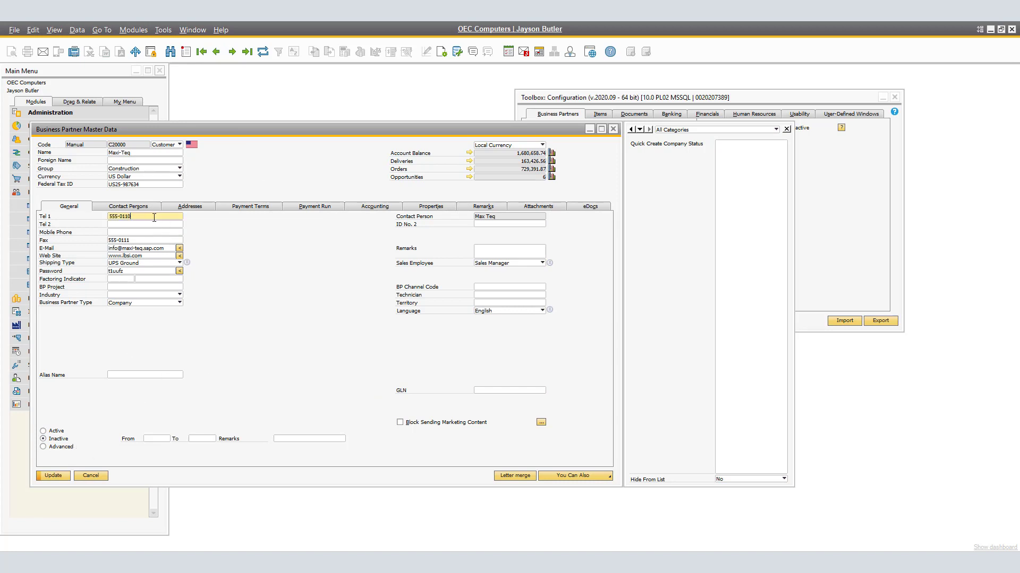
pyautogui.click(53, 475)
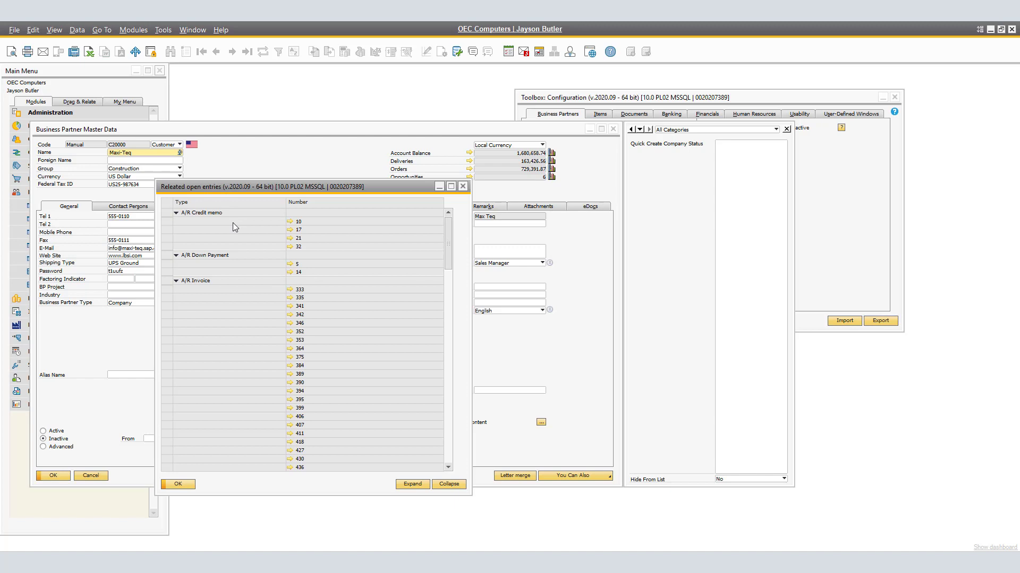
# - Scroll through the related open entries list for the customer
pyautogui.scroll(-6, 242, 265)
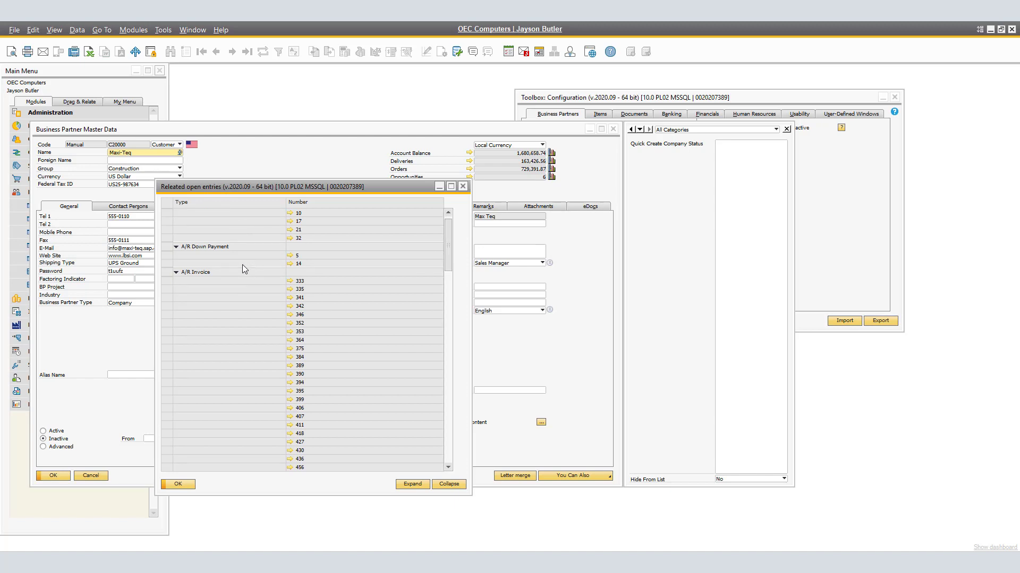
pyautogui.scroll(-15, 242, 266)
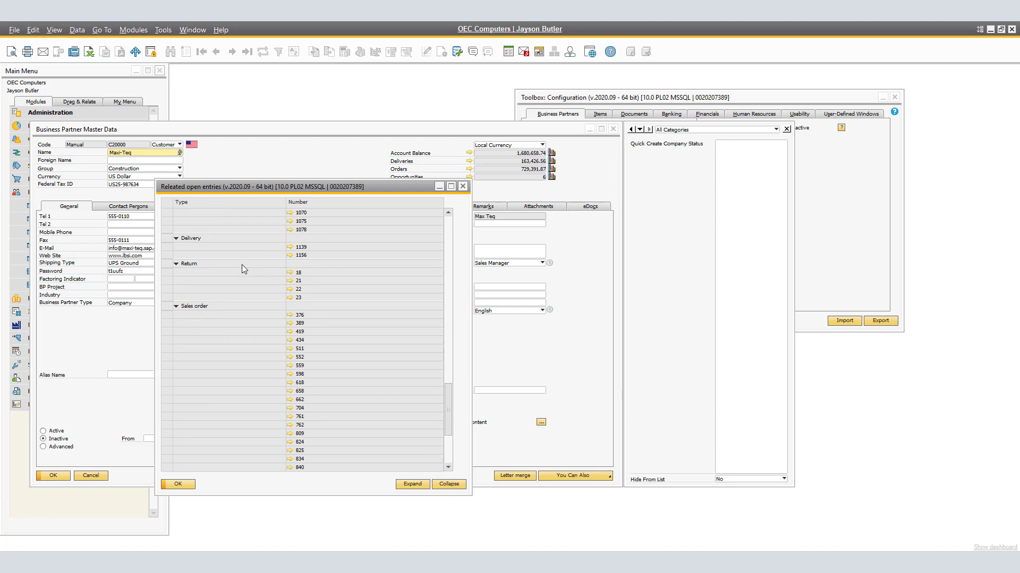
pyautogui.scroll(-5, 242, 269)
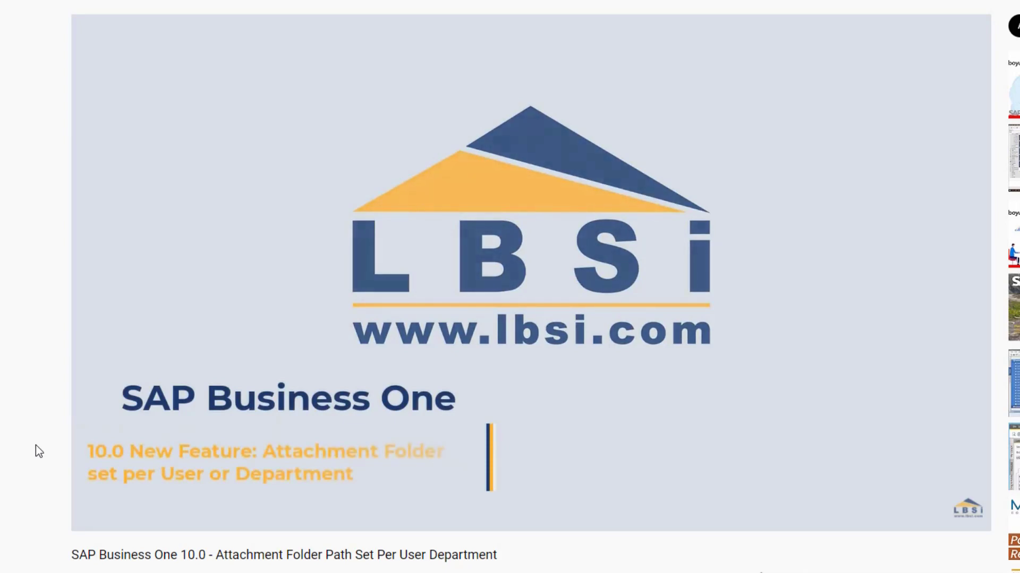
# - Subscribe to the LBSi YouTube channel with notifications turned on and like the video
pyautogui.scroll(-5, 36, 445)
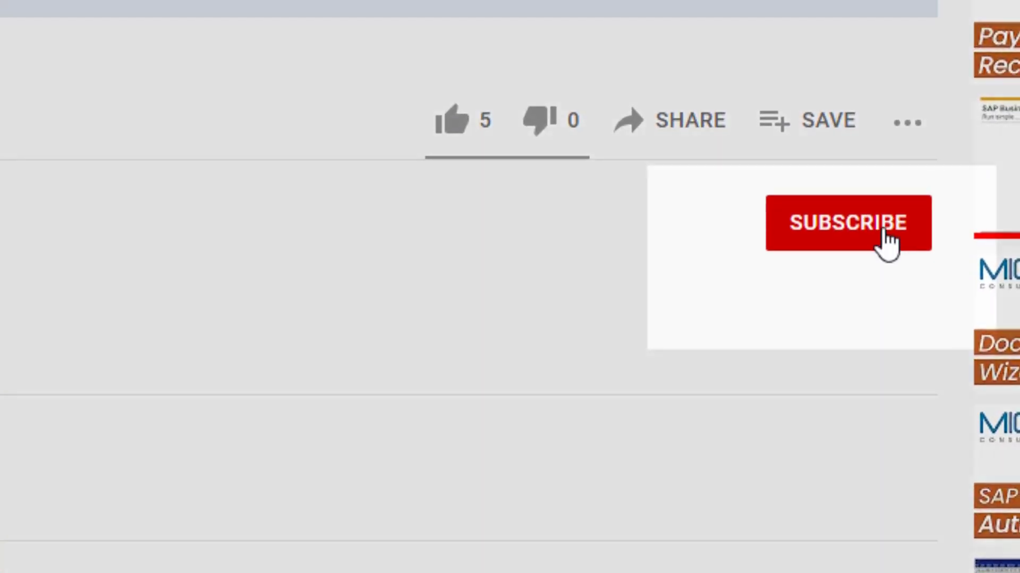
pyautogui.click(899, 265)
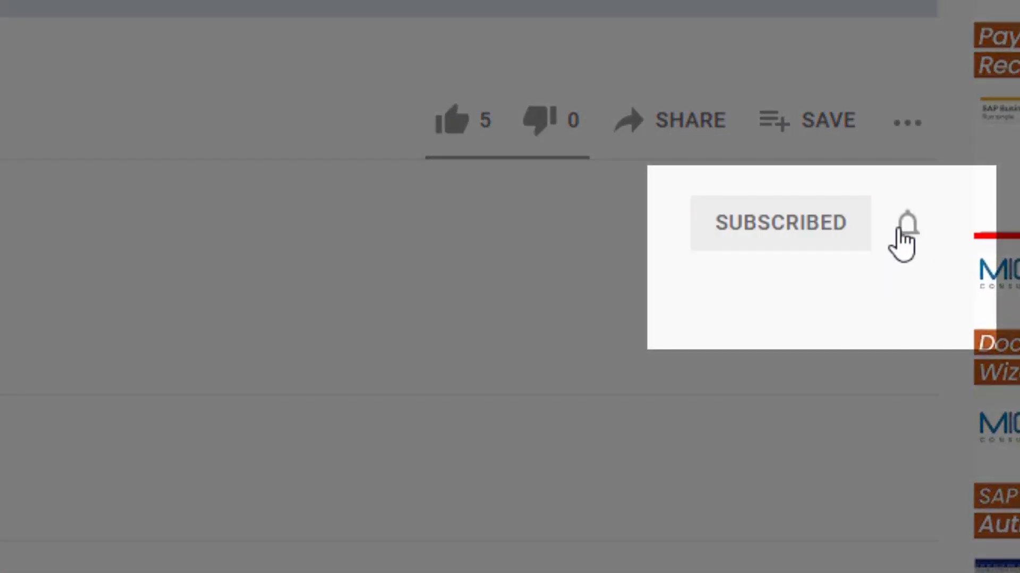
pyautogui.click(921, 262)
pyautogui.click(927, 293)
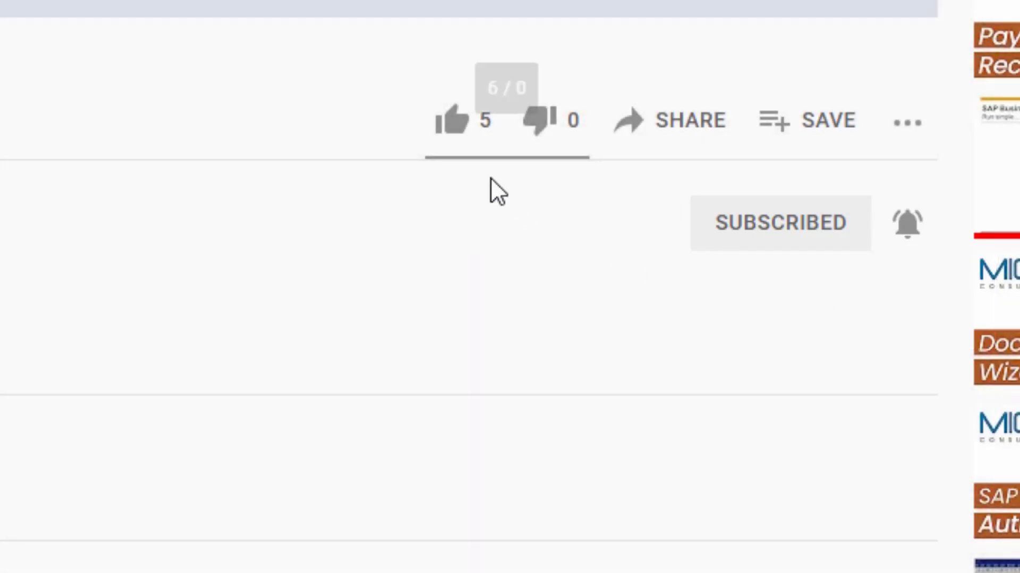
pyautogui.click(506, 186)
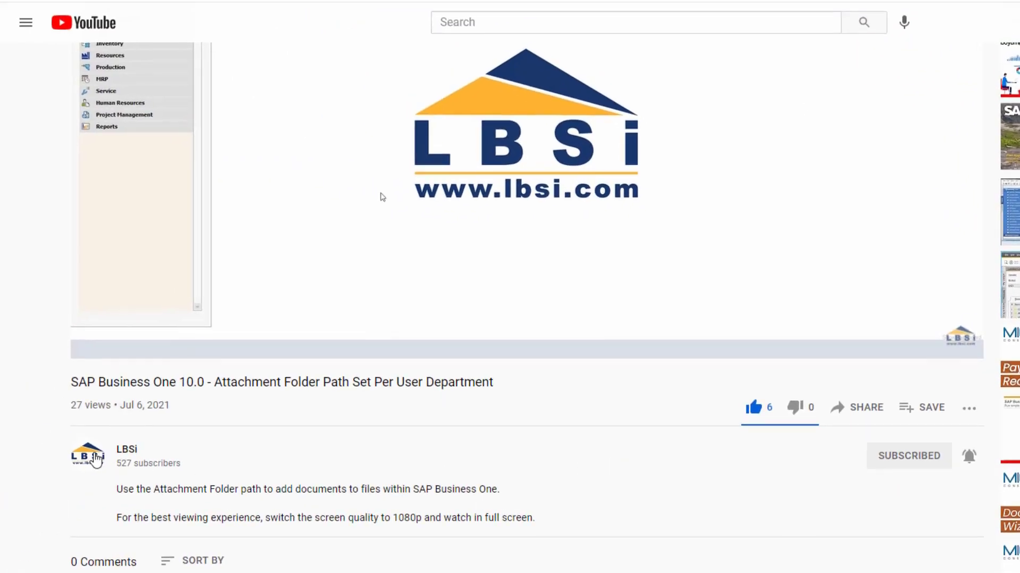
# - Open the LBSi channel page and scroll through its uploads
pyautogui.click(92, 457)
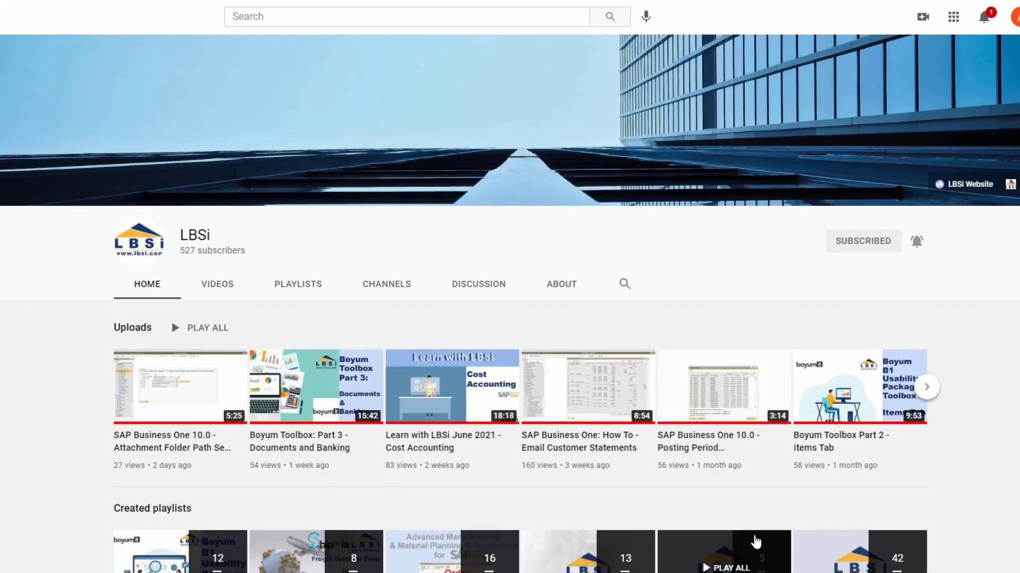
pyautogui.click(927, 388)
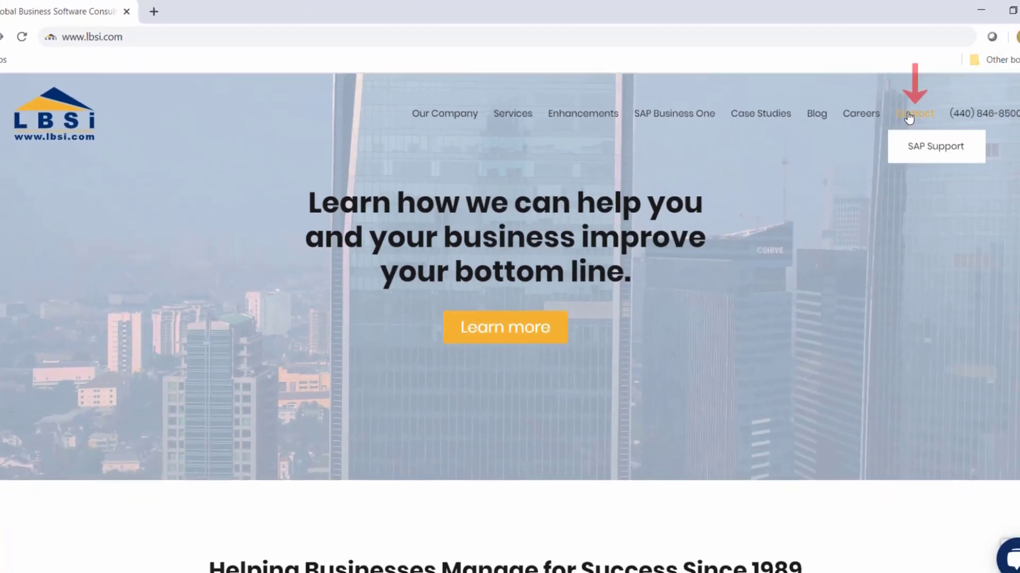
# - Open the Contact page on the LBSi website and scroll down it
pyautogui.click(909, 114)
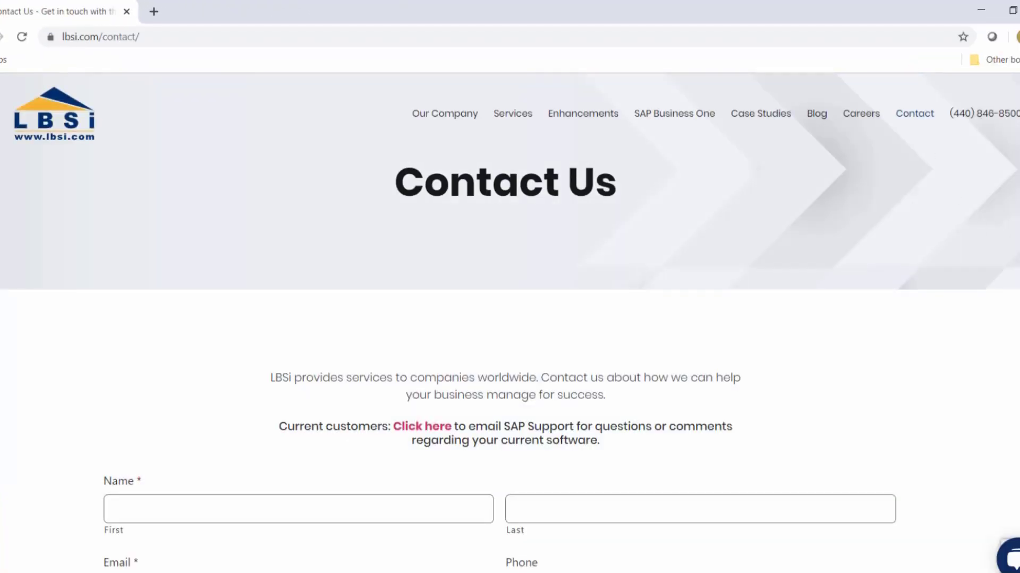
pyautogui.scroll(-5, 509, 318)
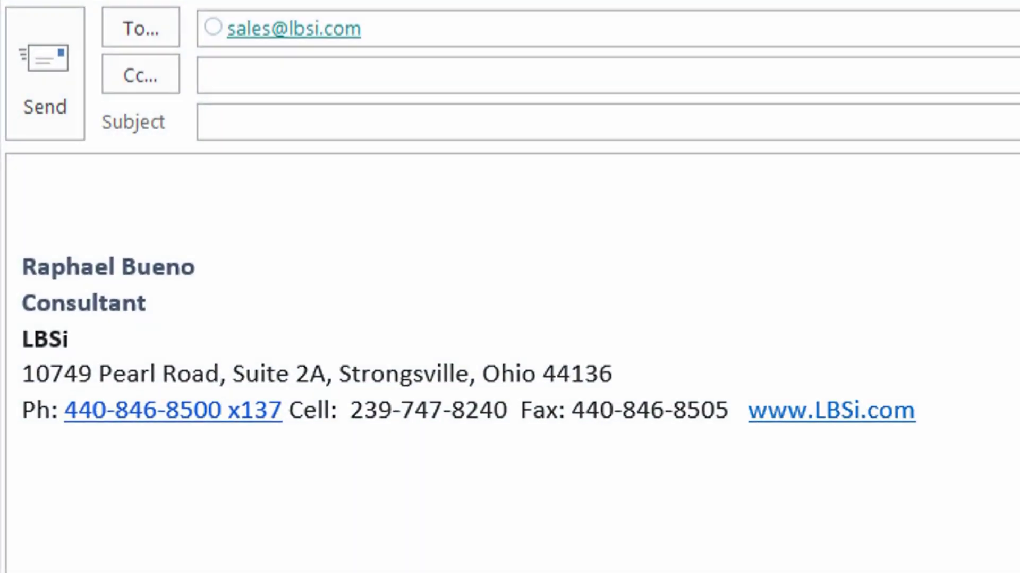